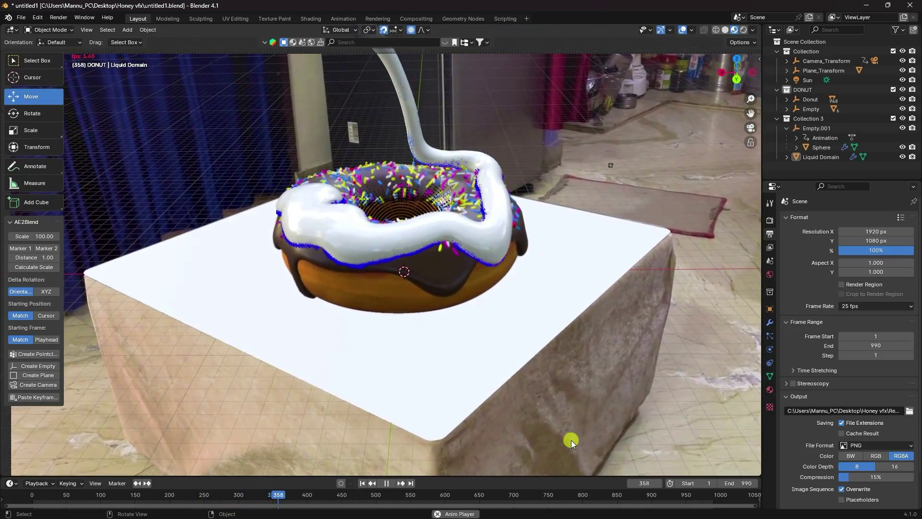
Step: Pause the donut animation at frame 378 and view it in Rendered shading, zoomed and shifted lower
{"action": "left_click", "coordinate": [387, 484]}
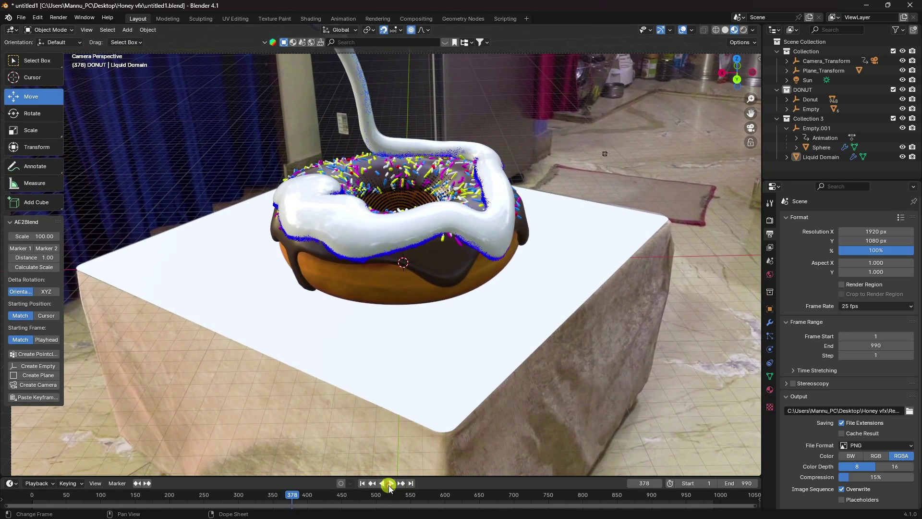
{"action": "left_click", "coordinate": [744, 31]}
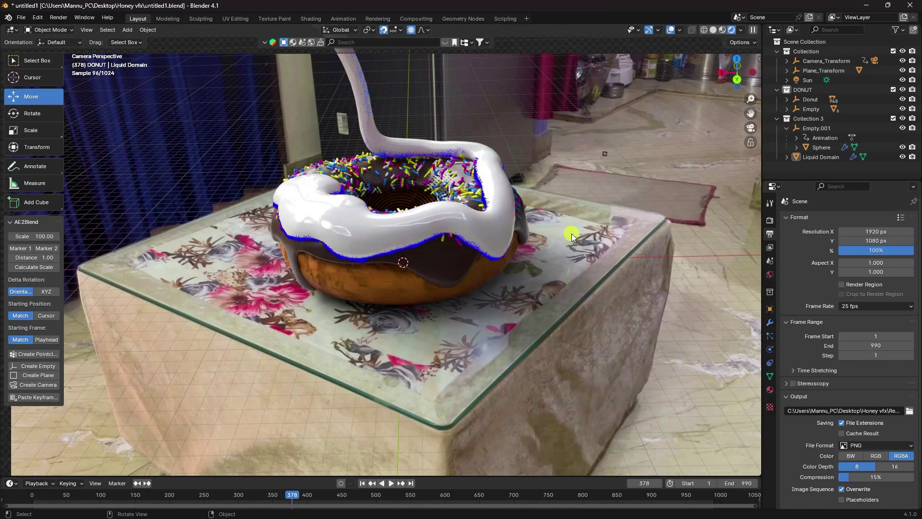
{"action": "scroll", "coordinate": [504, 214], "scroll_direction": "up", "scroll_amount": 2}
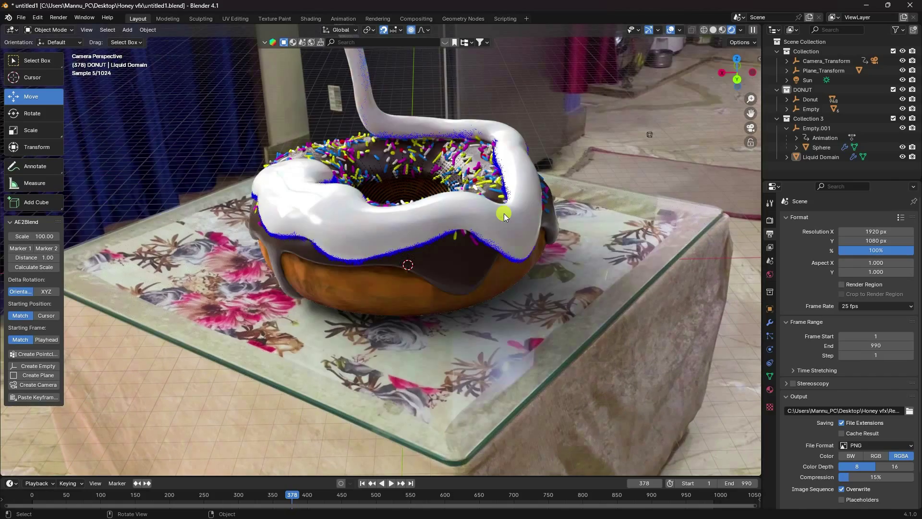
{"action": "left_click_drag", "start_coordinate": [754, 112], "coordinate": [753, 144]}
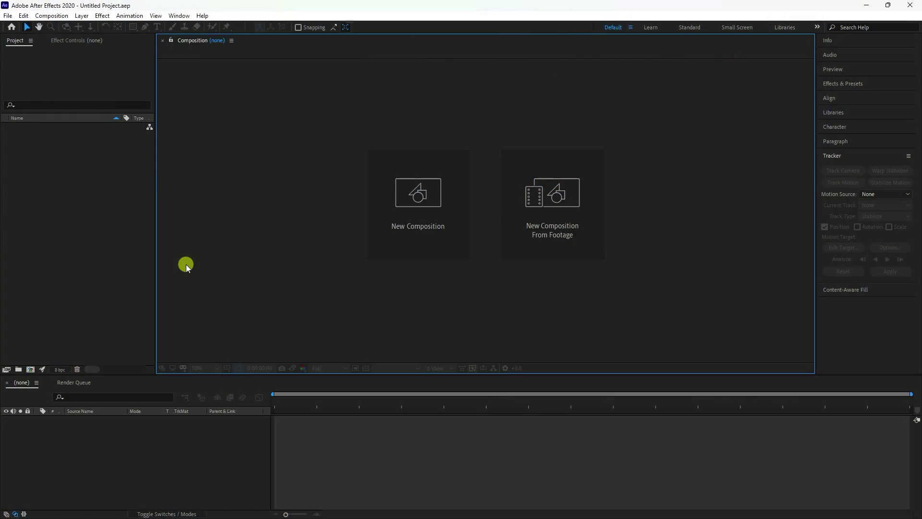
Step: Create a new composition from the Clip footage in Desktop > Honey vfx
{"action": "left_click", "coordinate": [567, 228]}
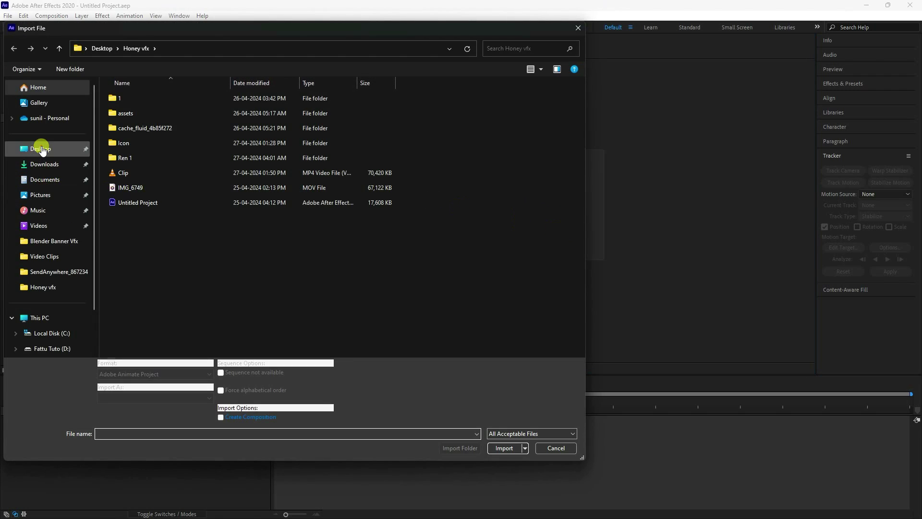
{"action": "left_click", "coordinate": [41, 148]}
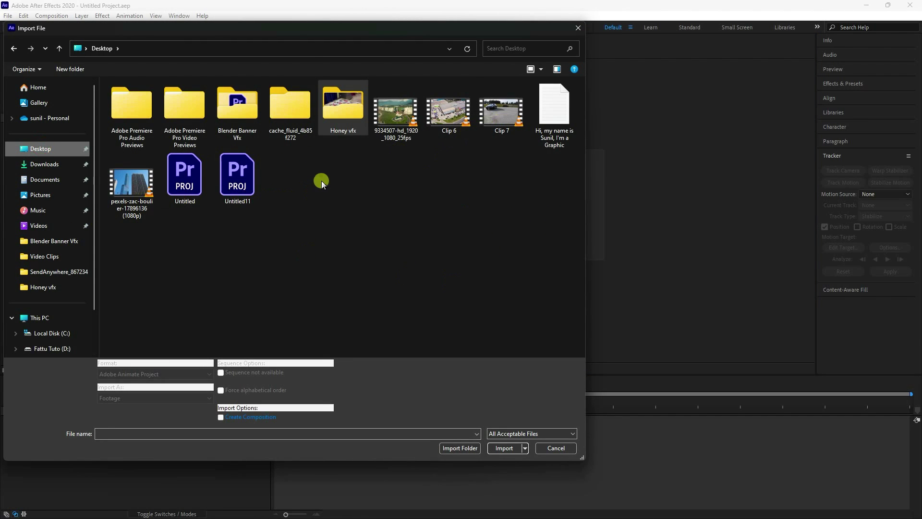
{"action": "double_click", "coordinate": [330, 119]}
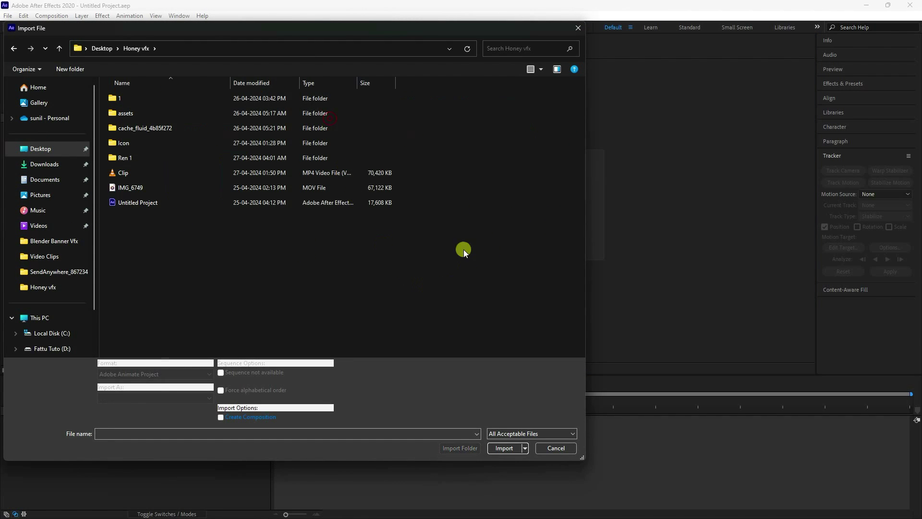
{"action": "left_click", "coordinate": [124, 173]}
{"action": "left_click", "coordinate": [505, 448]}
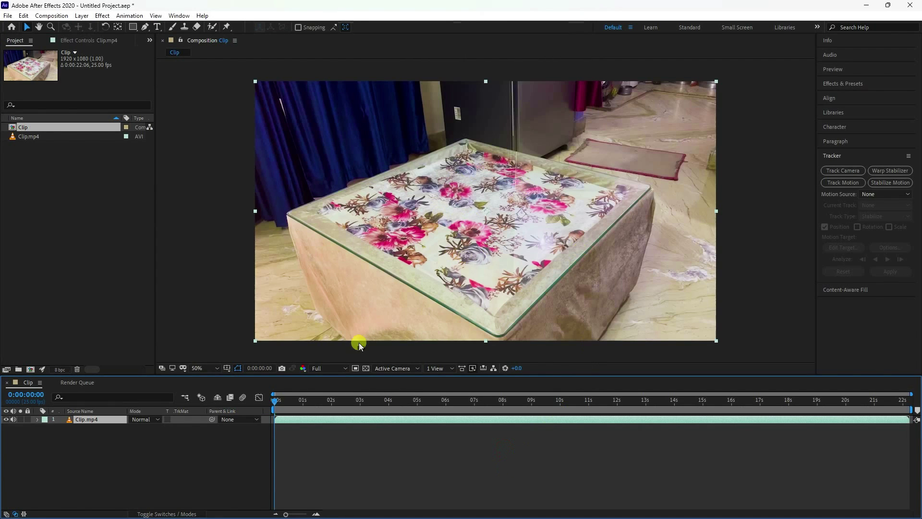
Step: Play back the Clip table footage, then stop and return to the start
{"action": "left_click", "coordinate": [822, 70]}
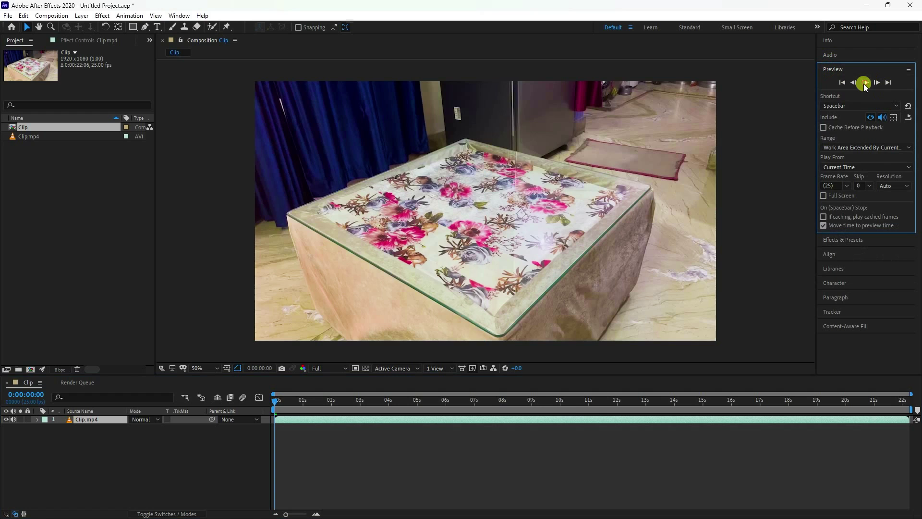
{"action": "left_click", "coordinate": [865, 83]}
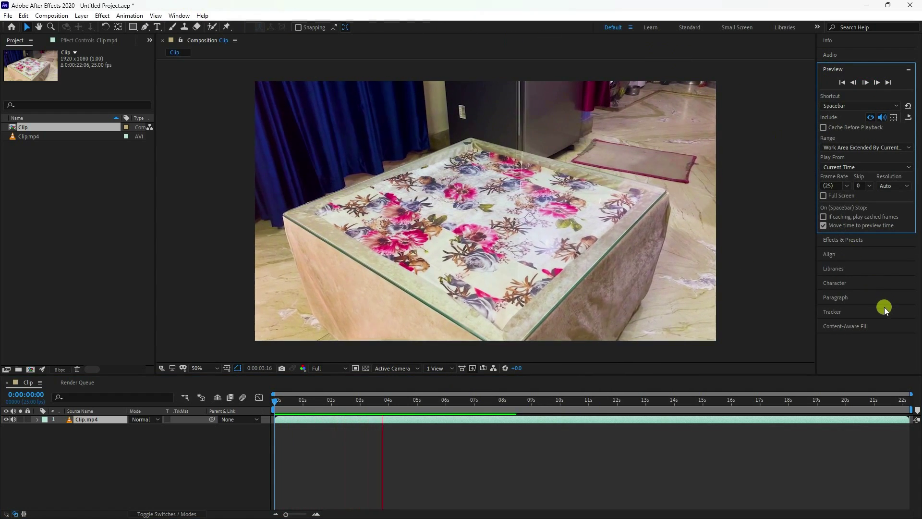
{"action": "left_click", "coordinate": [827, 311]}
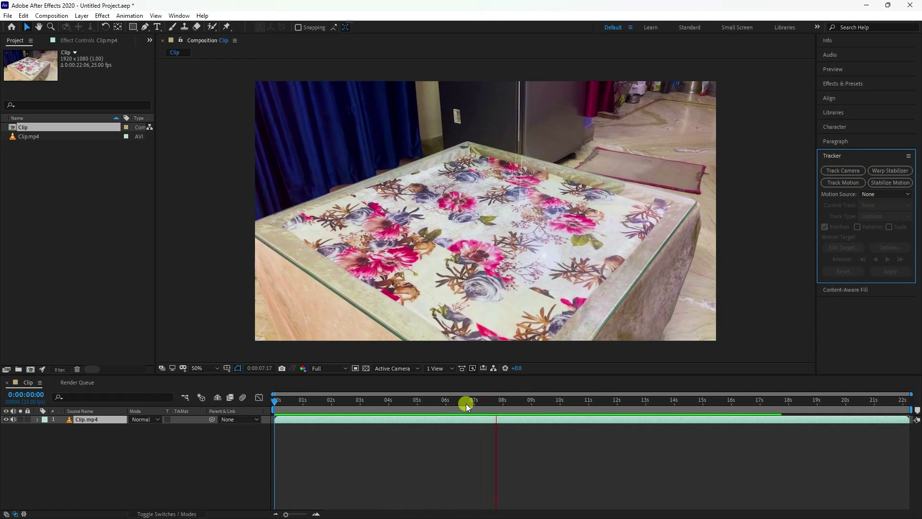
{"action": "left_click", "coordinate": [156, 415]}
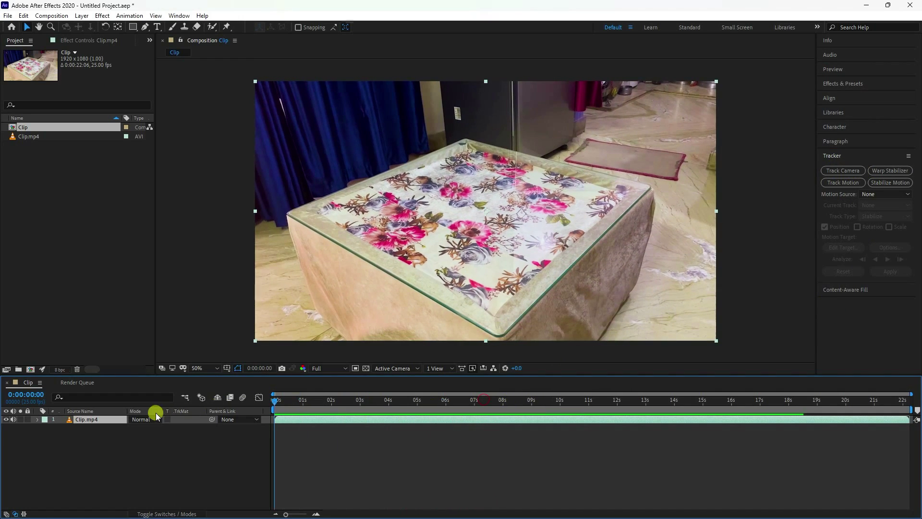
Step: Apply the 3D camera tracker to the footage and select a cluster of track points on the table top
{"action": "left_click", "coordinate": [832, 171]}
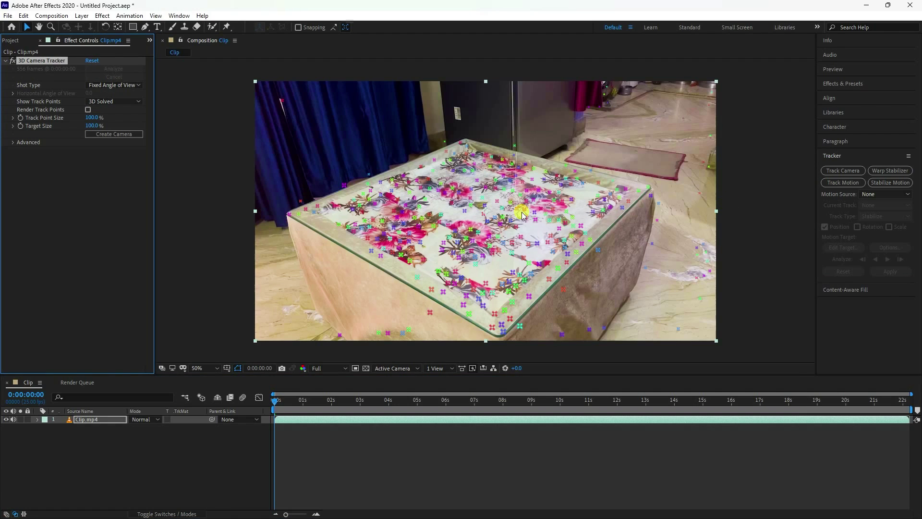
{"action": "left_click", "coordinate": [14, 143]}
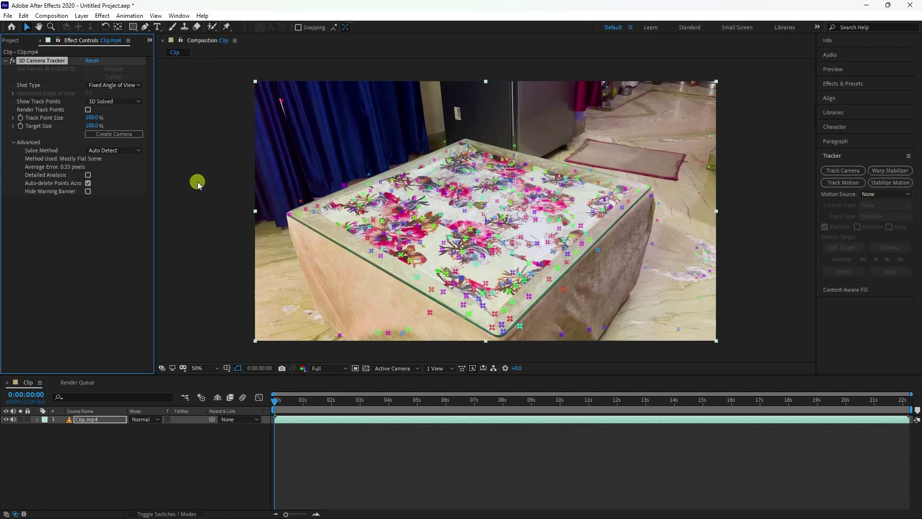
{"action": "left_click", "coordinate": [422, 185]}
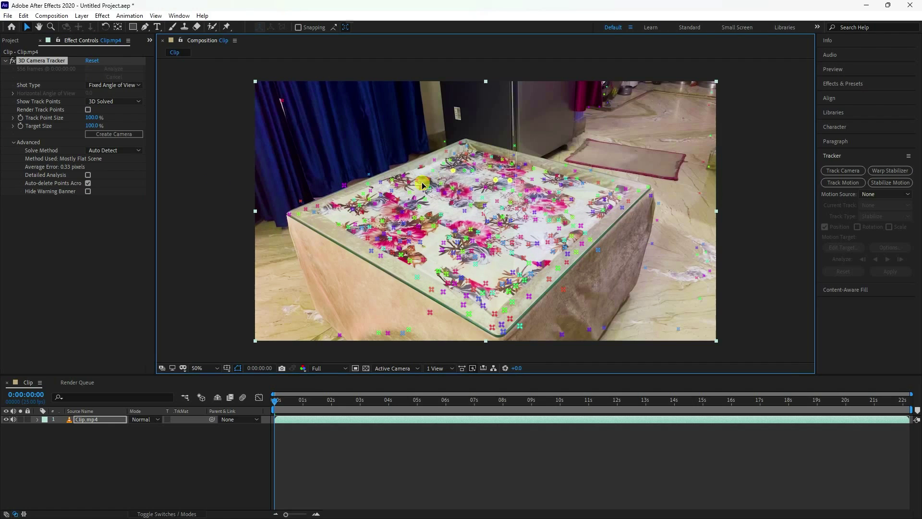
{"action": "mouse_move", "coordinate": [423, 185]}
{"action": "left_mouse_down"}
{"action": "mouse_move", "coordinate": [402, 224]}
{"action": "mouse_move", "coordinate": [445, 262]}
{"action": "mouse_move", "coordinate": [519, 232]}
{"action": "mouse_move", "coordinate": [529, 195]}
{"action": "mouse_move", "coordinate": [532, 216]}
{"action": "mouse_move", "coordinate": [518, 220]}
{"action": "mouse_move", "coordinate": [532, 194]}
{"action": "mouse_move", "coordinate": [438, 181]}
{"action": "mouse_move", "coordinate": [435, 226]}
{"action": "mouse_move", "coordinate": [485, 235]}
{"action": "left_mouse_up"}
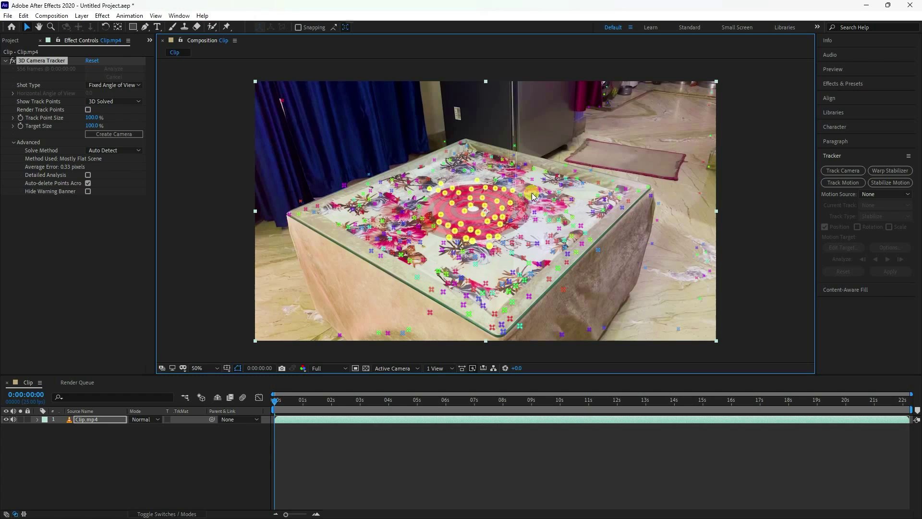
{"action": "mouse_move", "coordinate": [533, 197]}
{"action": "left_mouse_down"}
{"action": "mouse_move", "coordinate": [487, 182]}
{"action": "mouse_move", "coordinate": [439, 205]}
{"action": "mouse_move", "coordinate": [500, 257]}
{"action": "left_mouse_up"}
Step: Set the selected table points as ground plane and origin, then create a solid and camera there
{"action": "right_click", "coordinate": [491, 219]}
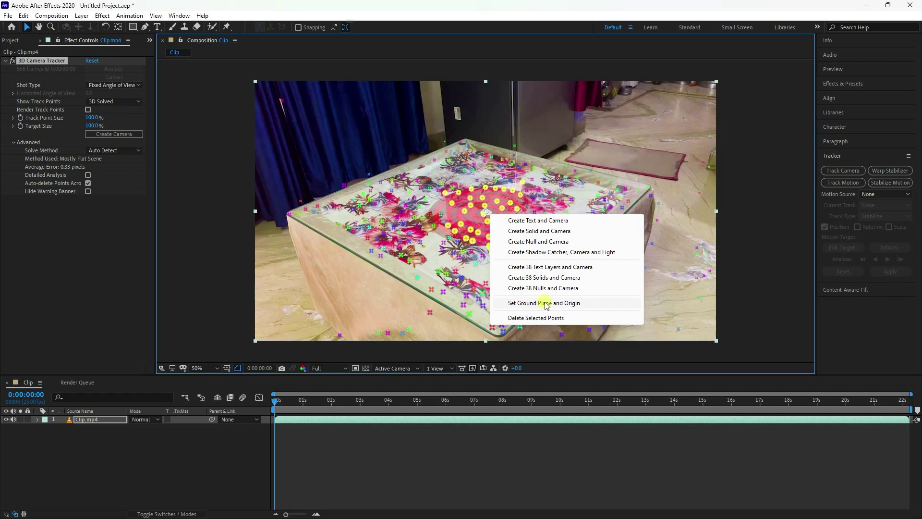
{"action": "left_click", "coordinate": [546, 303]}
{"action": "right_click", "coordinate": [481, 214]}
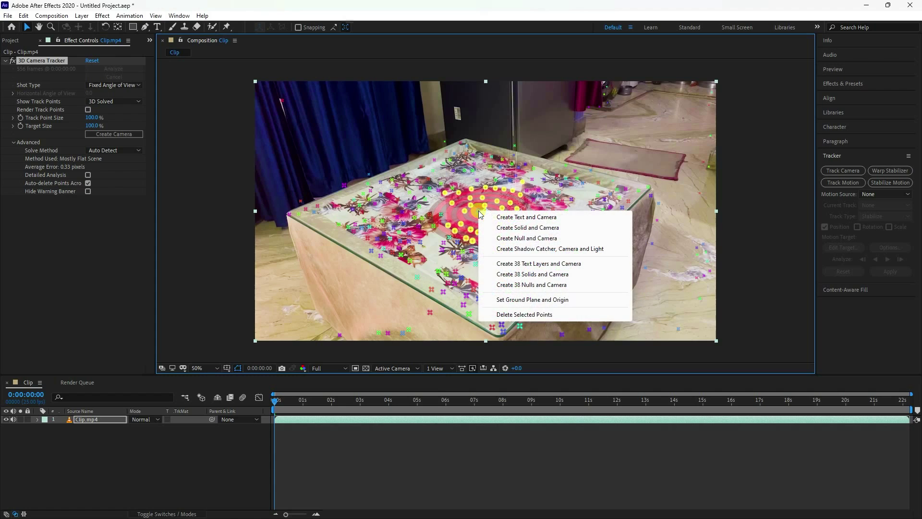
{"action": "left_click", "coordinate": [541, 229]}
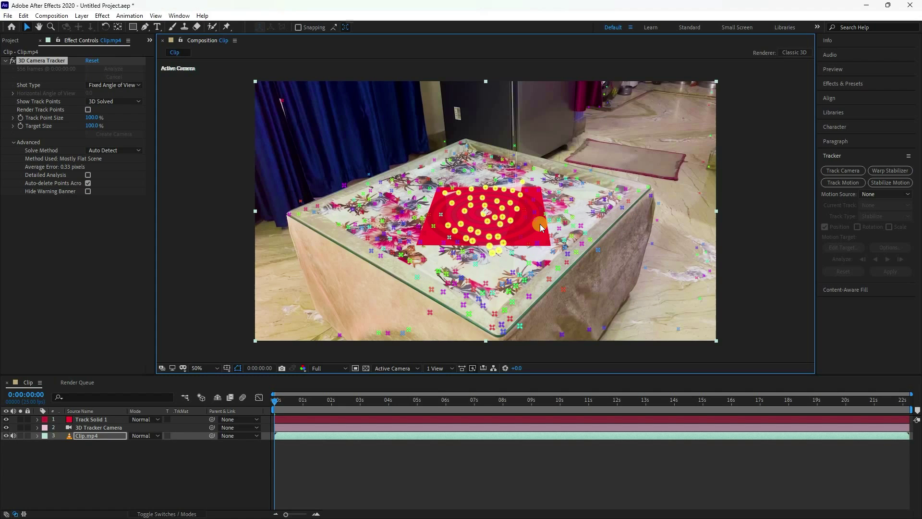
{"action": "left_click", "coordinate": [547, 300]}
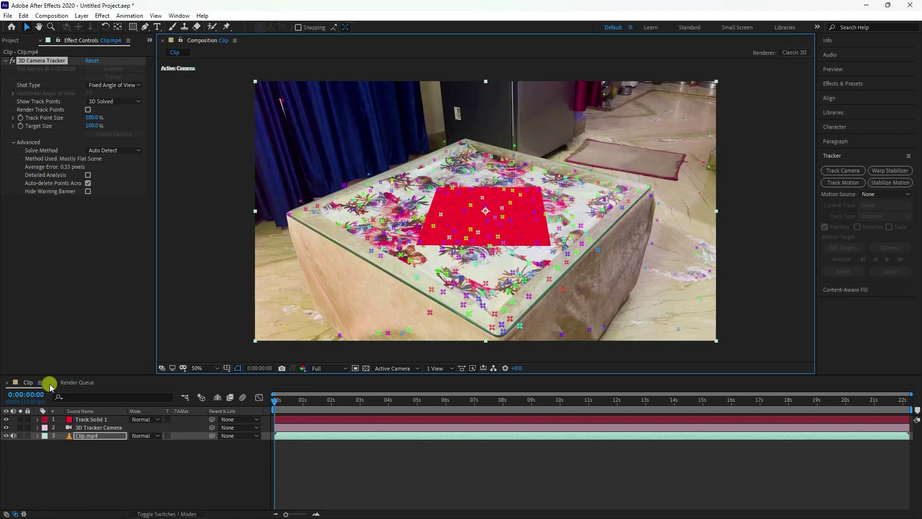
{"action": "left_click", "coordinate": [68, 451]}
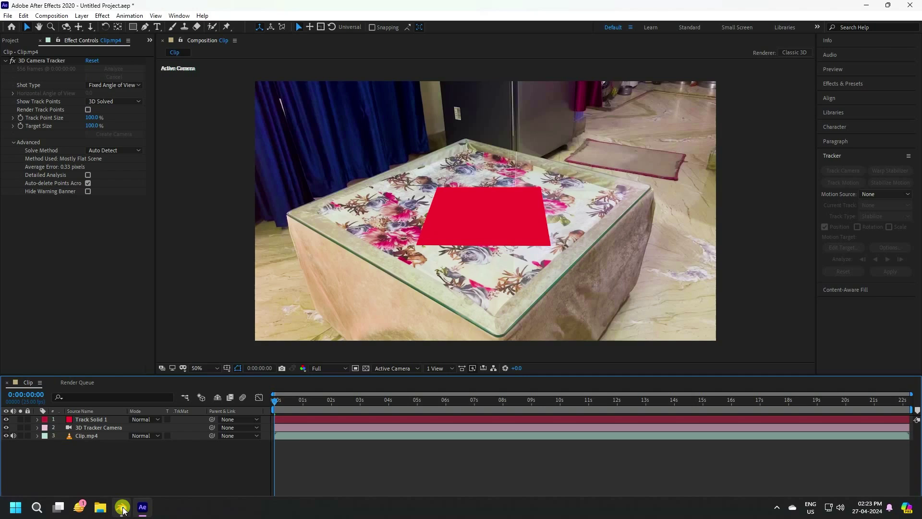
Step: In Blender, delete the default cube, camera and light and widen the toolbar to show AE2Blend
{"action": "left_click", "coordinate": [120, 508]}
{"action": "left_click", "coordinate": [256, 113]}
{"action": "left_click_drag", "start_coordinate": [50, 116], "coordinate": [724, 465]}
{"action": "key", "text": "Delete"}
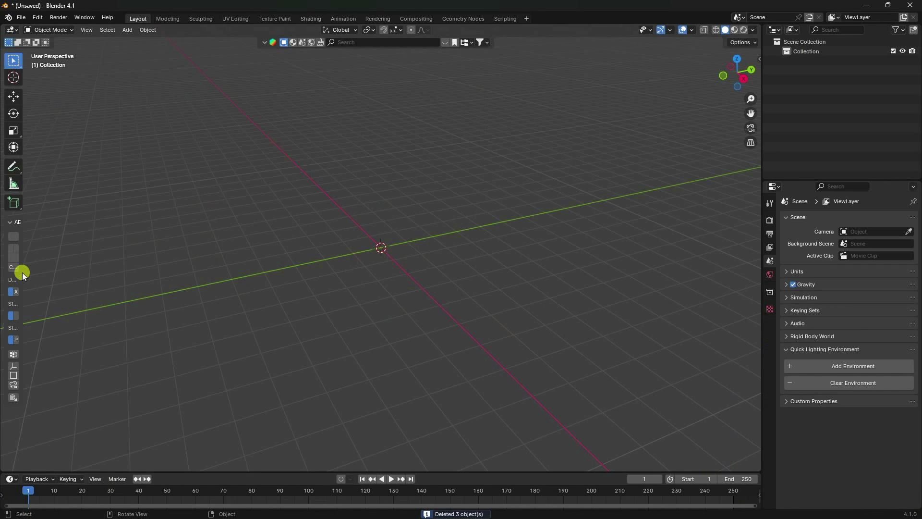
{"action": "left_click_drag", "start_coordinate": [22, 272], "coordinate": [72, 274]}
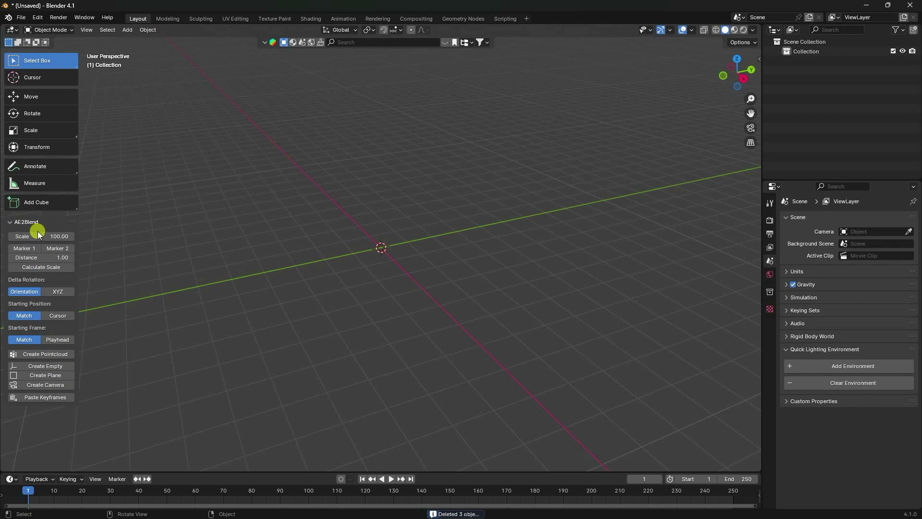
Step: Copy Track Solid 1's transform from After Effects and create a matching Plane_Transform plane via AE2Blend
{"action": "left_click", "coordinate": [138, 507]}
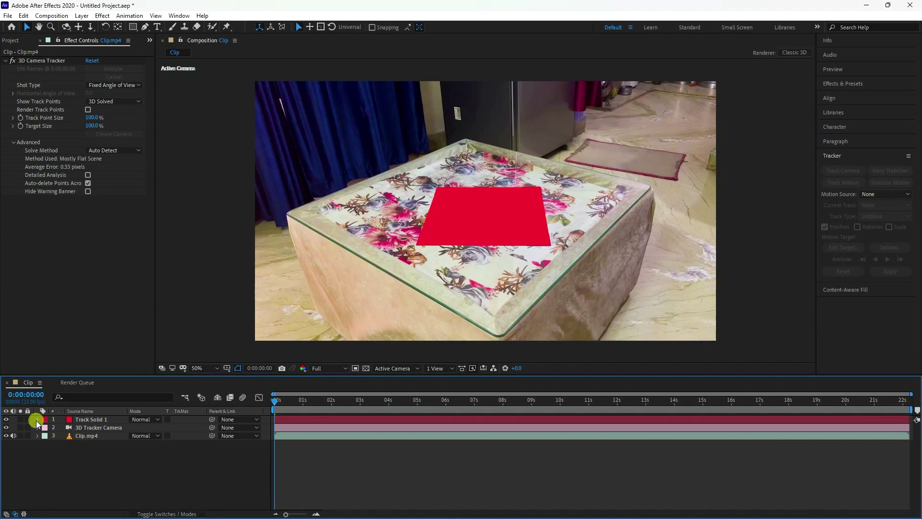
{"action": "left_click", "coordinate": [38, 419]}
{"action": "left_click", "coordinate": [46, 428]}
{"action": "left_click", "coordinate": [80, 436]}
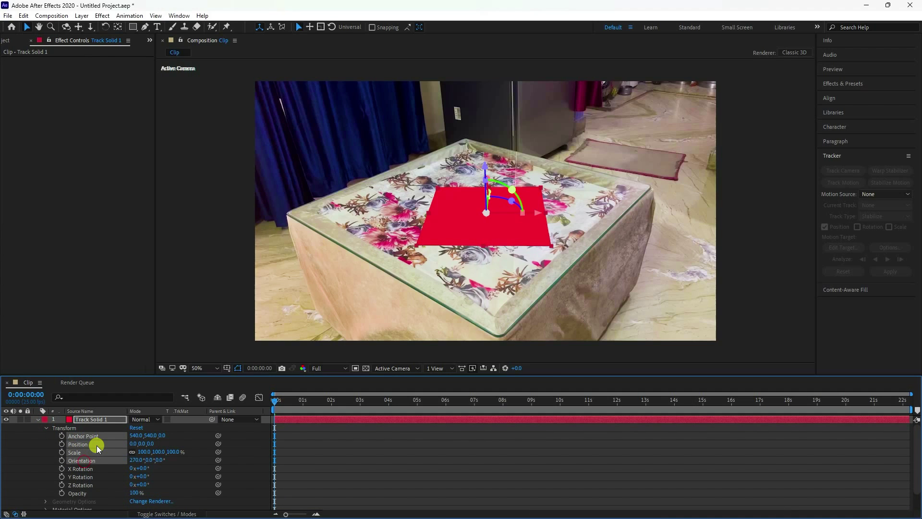
{"action": "left_click", "coordinate": [122, 510]}
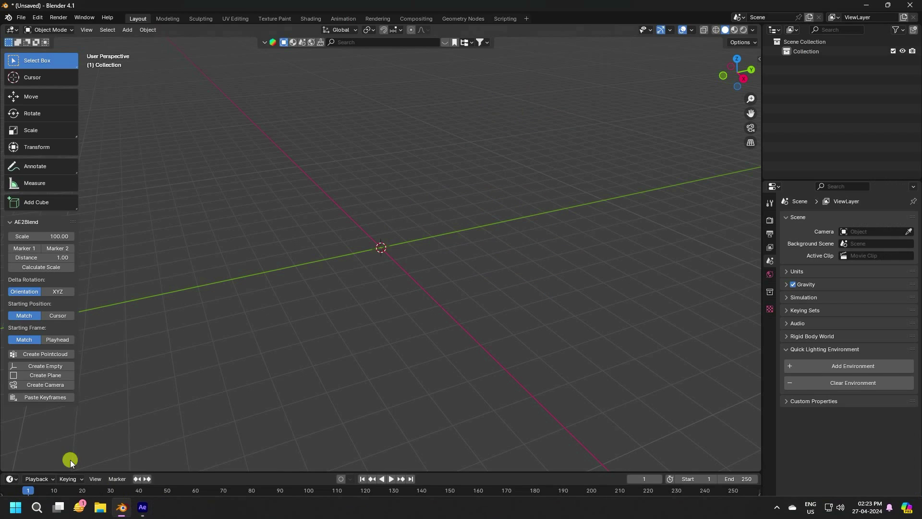
{"action": "left_click", "coordinate": [44, 376]}
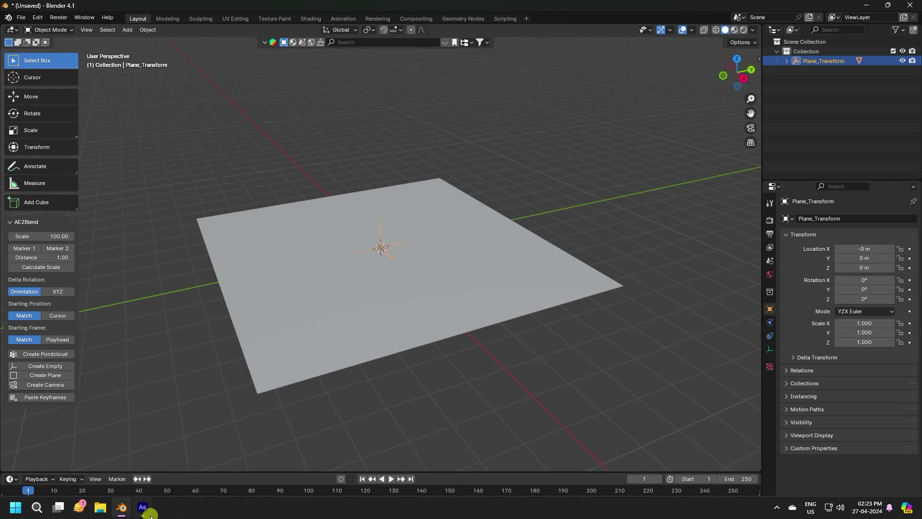
{"action": "left_click", "coordinate": [144, 509]}
{"action": "left_click", "coordinate": [36, 419]}
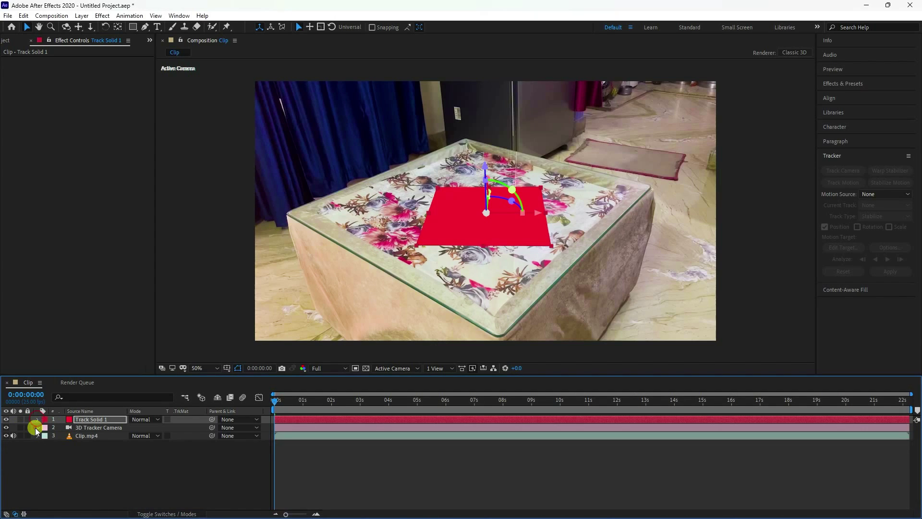
Step: Copy the tracker camera's Position and Orientation keyframes and create the camera in Blender via AE2Blend
{"action": "left_click", "coordinate": [37, 427]}
{"action": "left_click", "coordinate": [67, 437]}
{"action": "left_click", "coordinate": [86, 444]}
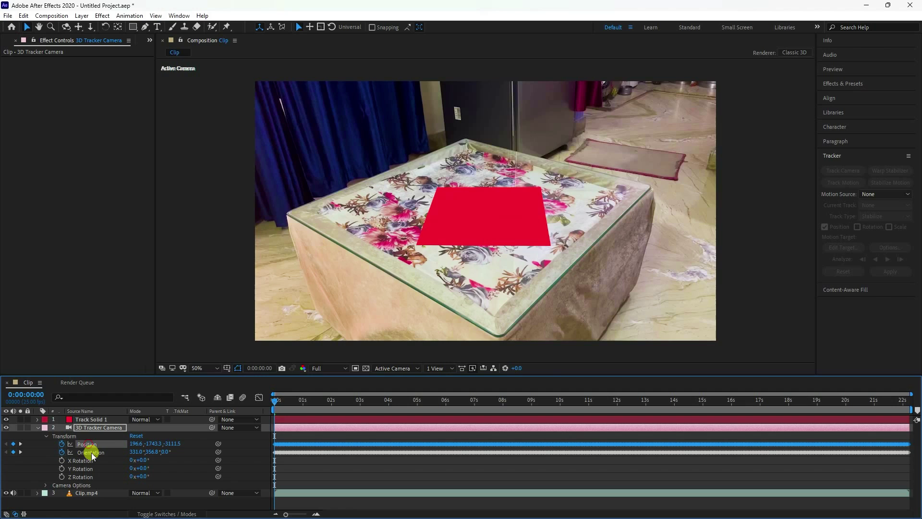
{"action": "left_click", "coordinate": [92, 452], "text": "shift"}
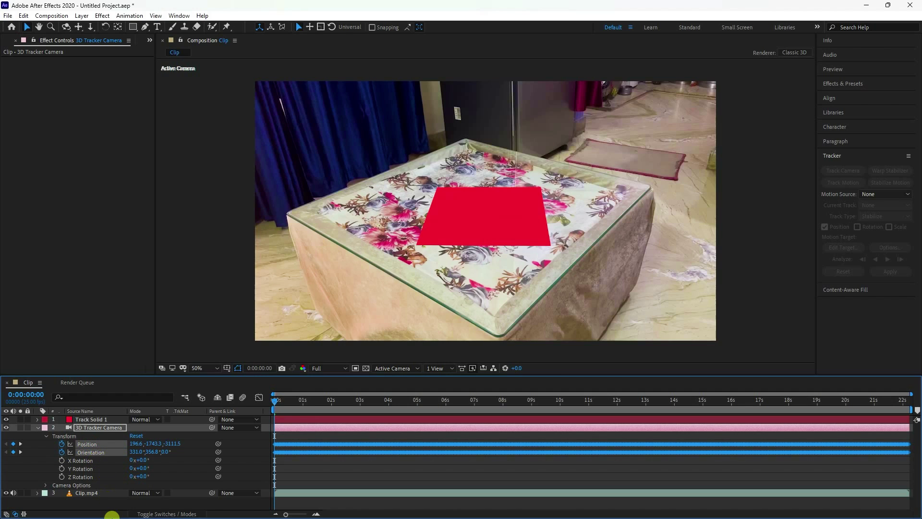
{"action": "left_click", "coordinate": [117, 508]}
{"action": "left_click", "coordinate": [45, 384]}
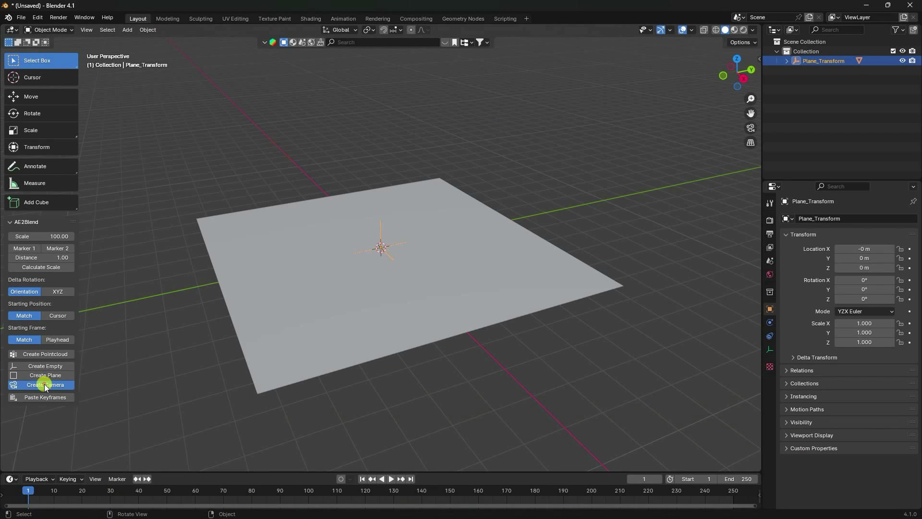
Step: Move the camera keyframes in the timeline so the animation starts at frame 1
{"action": "scroll", "coordinate": [303, 311], "scroll_direction": "down", "scroll_amount": 5}
{"action": "middle_click_drag", "start_coordinate": [335, 315], "coordinate": [514, 140]}
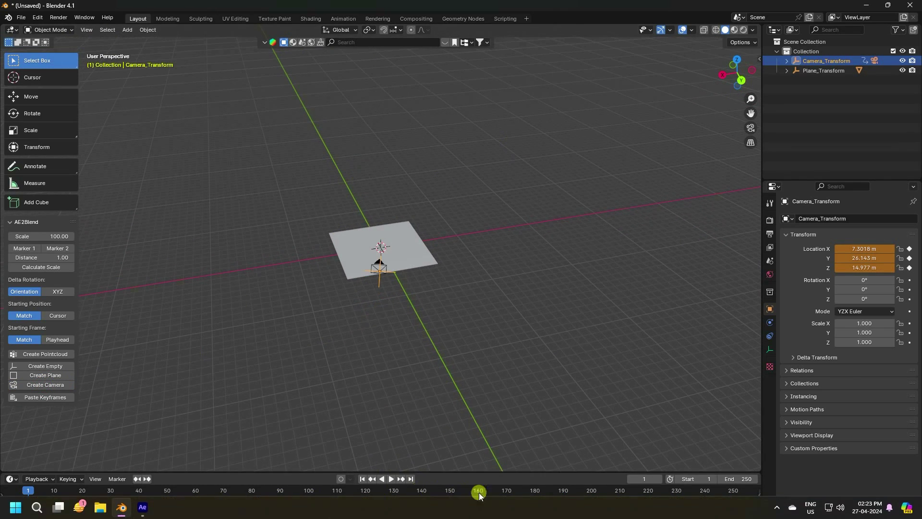
{"action": "left_click_drag", "start_coordinate": [756, 507], "coordinate": [345, 494]}
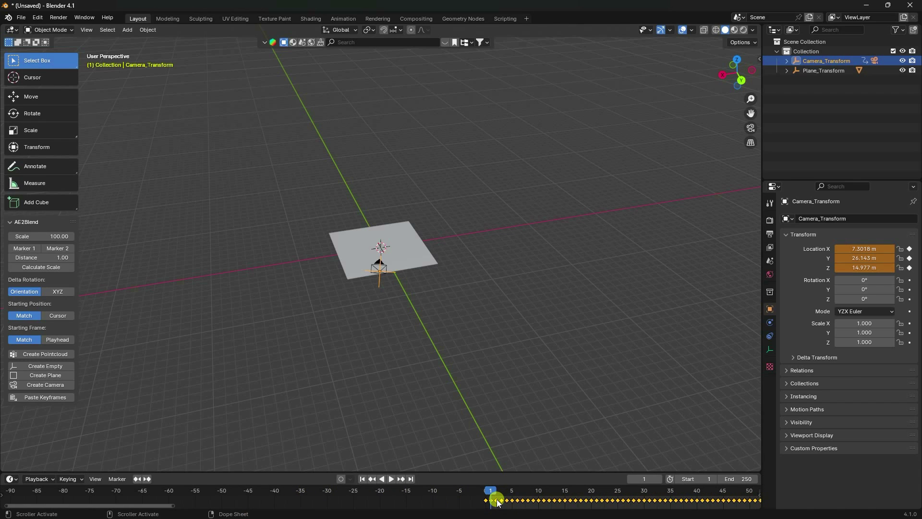
{"action": "left_click_drag", "start_coordinate": [497, 502], "coordinate": [503, 502]}
{"action": "mouse_move", "coordinate": [150, 491]}
{"action": "middle_mouse_down", "text": "ctrl"}
{"action": "mouse_move", "coordinate": [187, 495]}
{"action": "mouse_move", "coordinate": [144, 498]}
{"action": "middle_mouse_up", "text": "ctrl"}
{"action": "scroll", "coordinate": [144, 498], "scroll_direction": "down", "scroll_amount": 5, "text": "ctrl"}
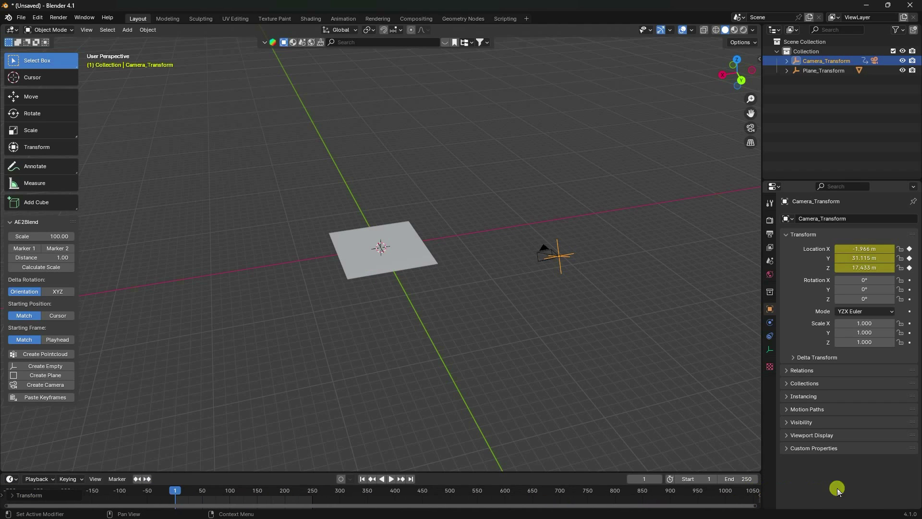
Step: Read the focal length in the After Effects tracker camera's settings
{"action": "left_click", "coordinate": [143, 513]}
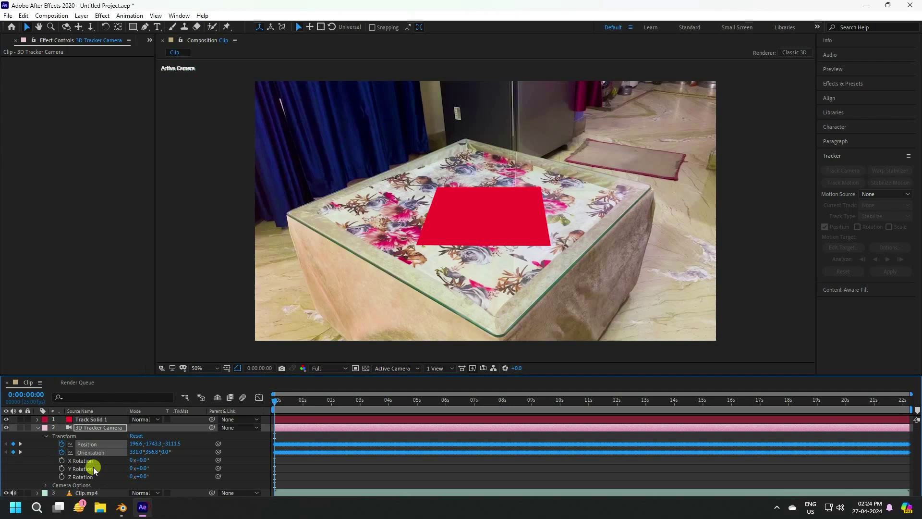
{"action": "left_click", "coordinate": [38, 428]}
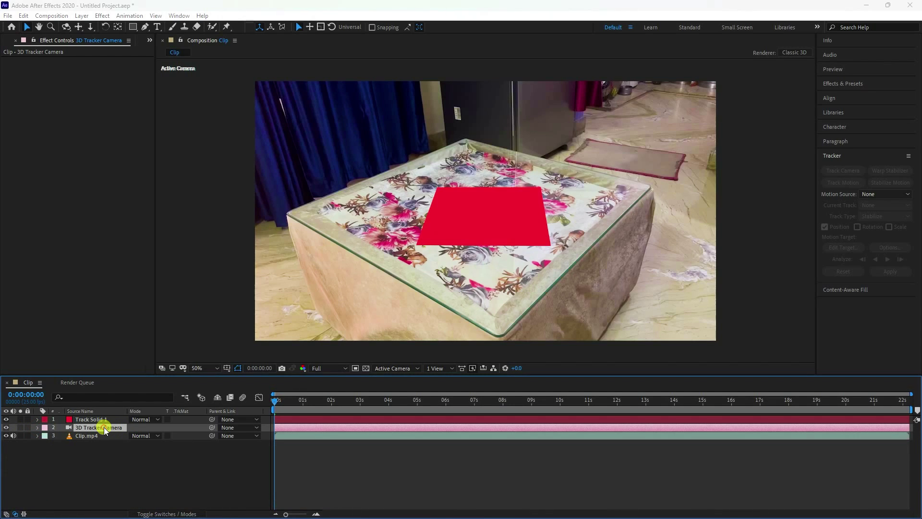
{"action": "double_click", "coordinate": [104, 426]}
{"action": "left_click", "coordinate": [408, 285]}
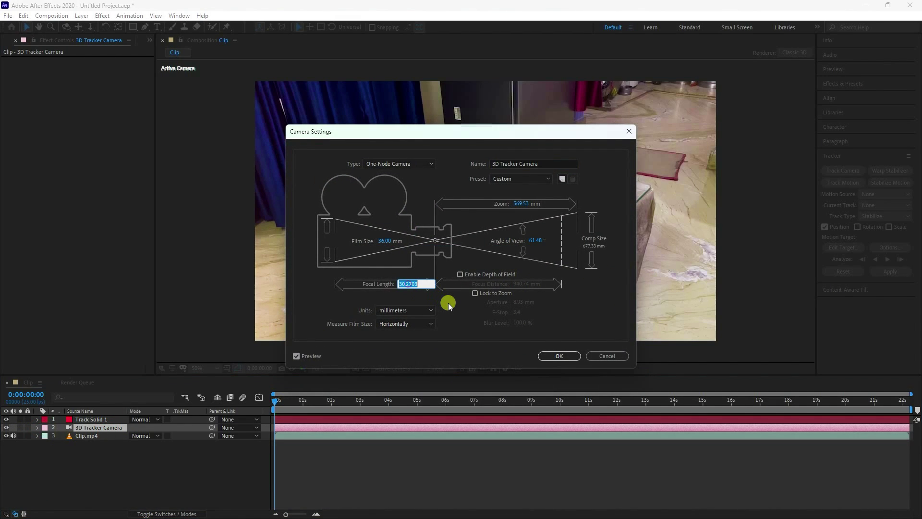
{"action": "left_click", "coordinate": [558, 356]}
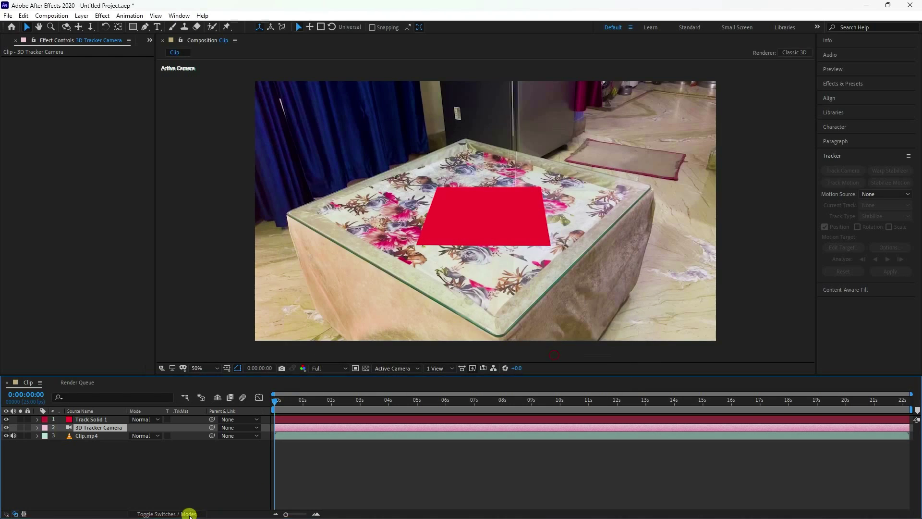
Step: Set the Blender child camera's focal length to 30.27 mm and look through it with Numpad 0
{"action": "left_click", "coordinate": [121, 512]}
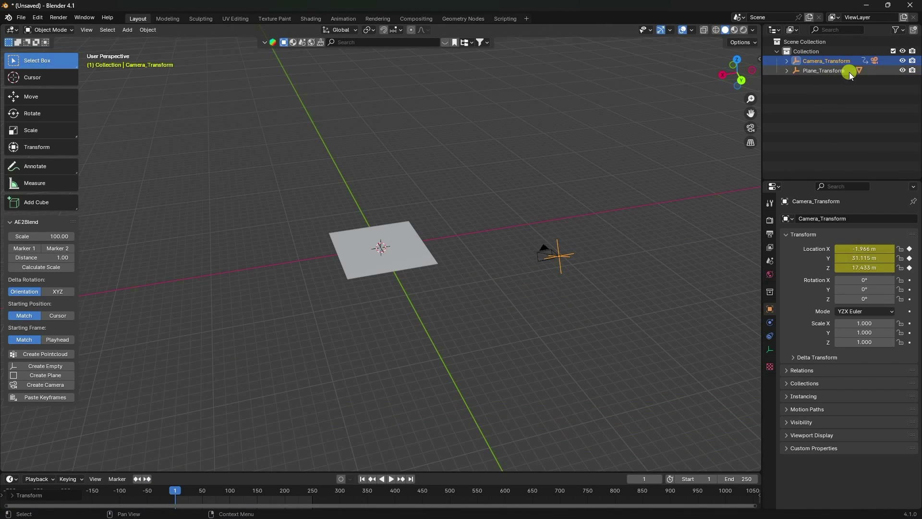
{"action": "left_click", "coordinate": [875, 60]}
{"action": "left_click", "coordinate": [770, 349]}
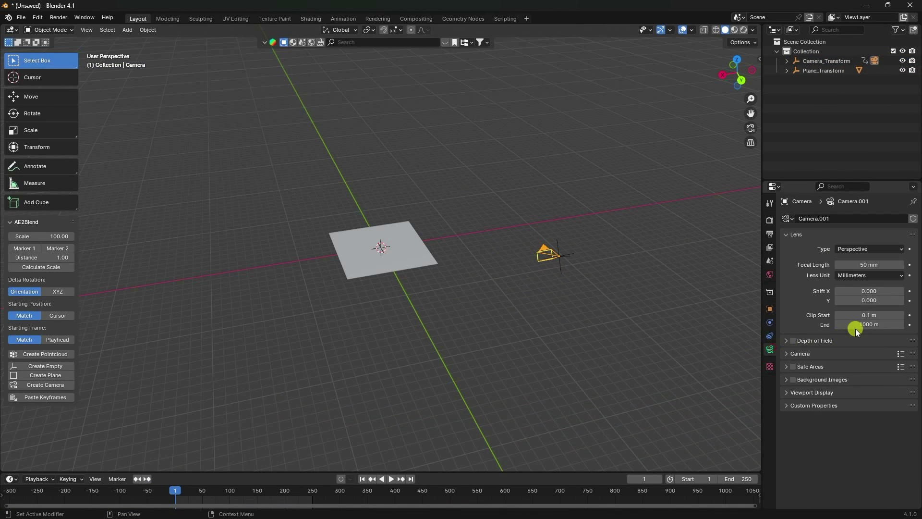
{"action": "left_click", "coordinate": [867, 264]}
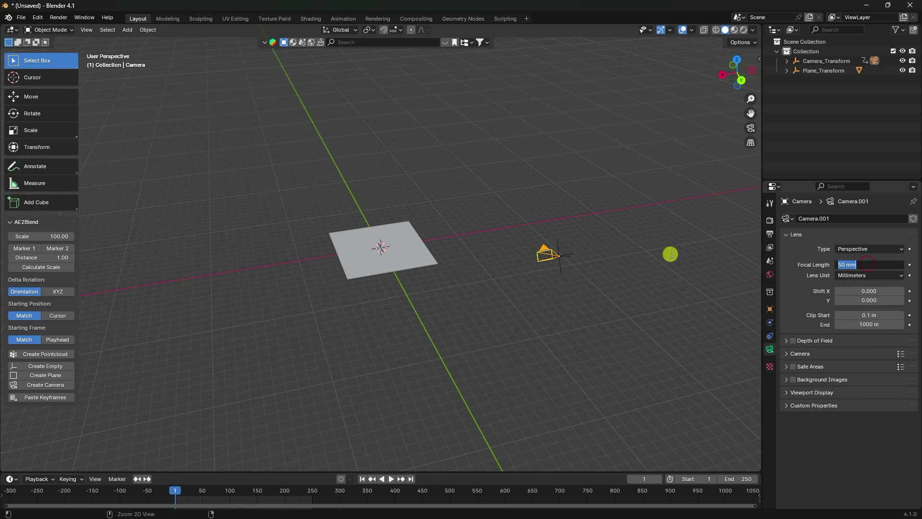
{"action": "key", "text": "Return"}
{"action": "key", "text": "KP_0"}
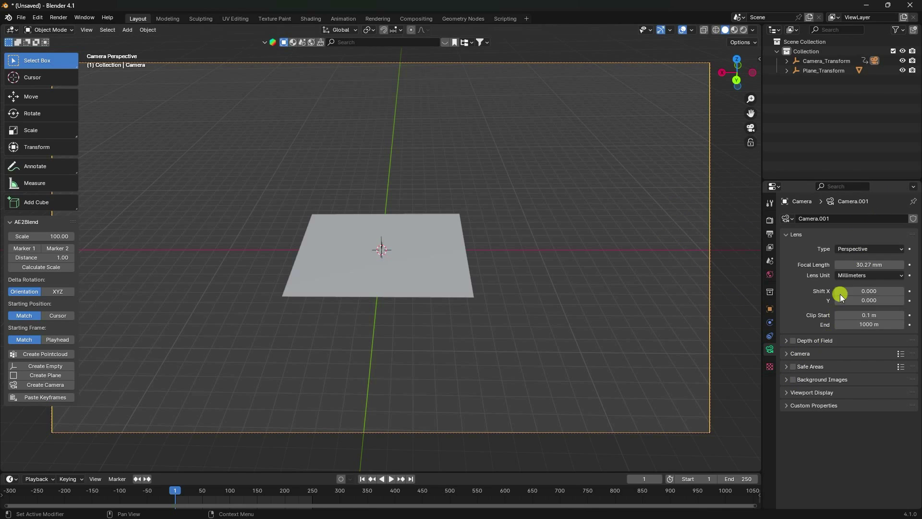
{"action": "left_click", "coordinate": [876, 60]}
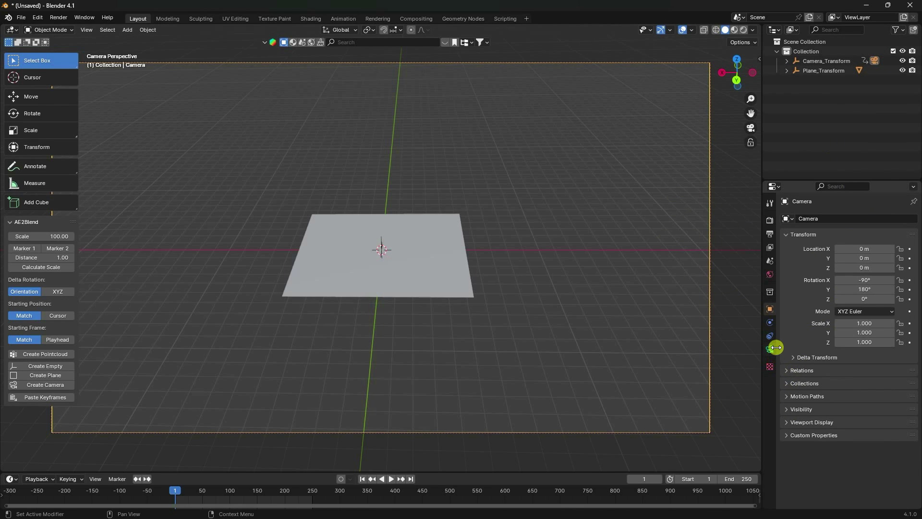
{"action": "left_click", "coordinate": [770, 350]}
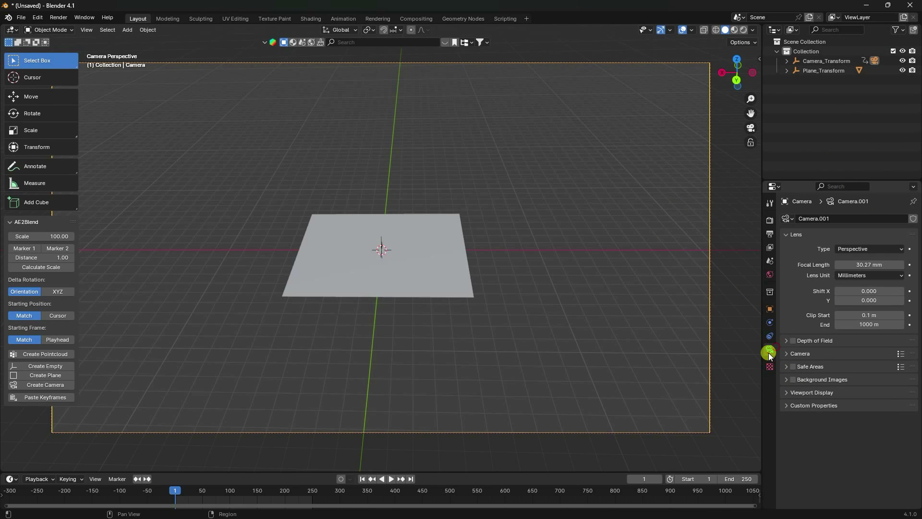
Step: Add Clip.mp4 from Desktop > Honey vfx as the camera's background movie clip
{"action": "left_click", "coordinate": [786, 380]}
{"action": "left_click", "coordinate": [852, 398]}
{"action": "left_click", "coordinate": [884, 418]}
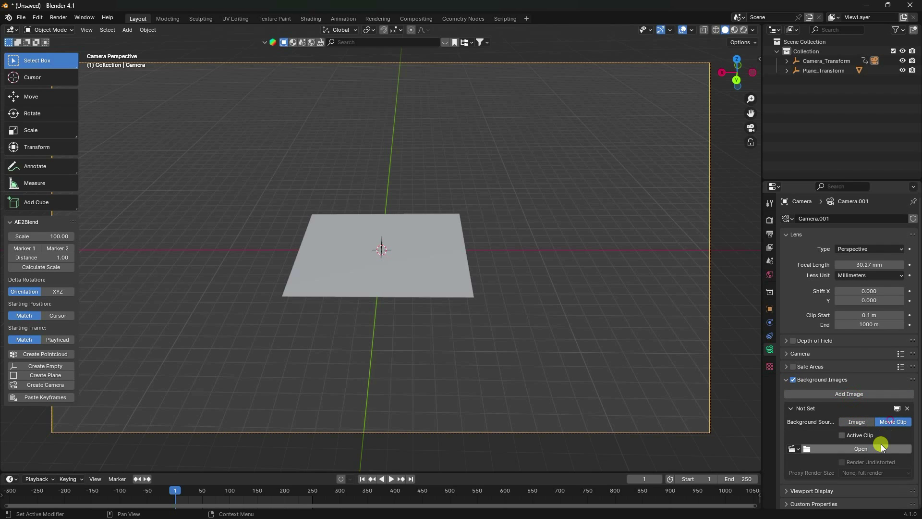
{"action": "left_click", "coordinate": [859, 448]}
{"action": "left_click", "coordinate": [174, 155]}
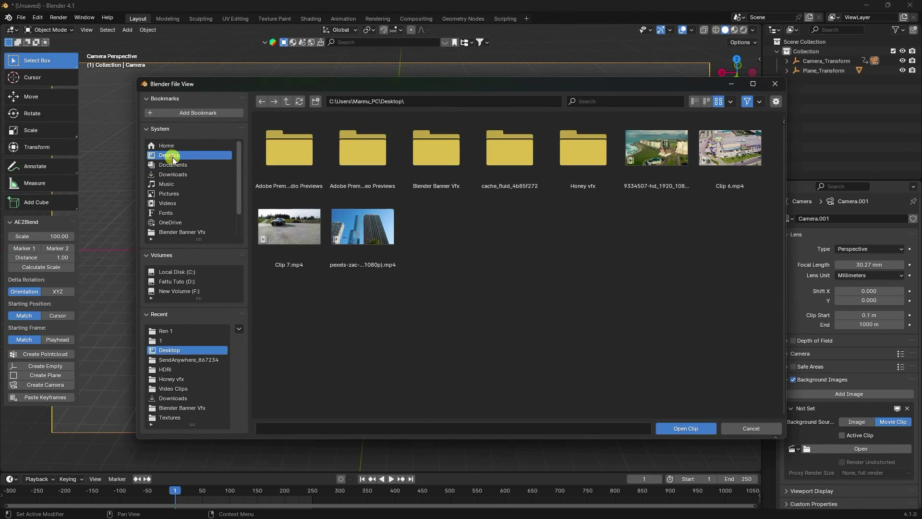
{"action": "double_click", "coordinate": [598, 156]}
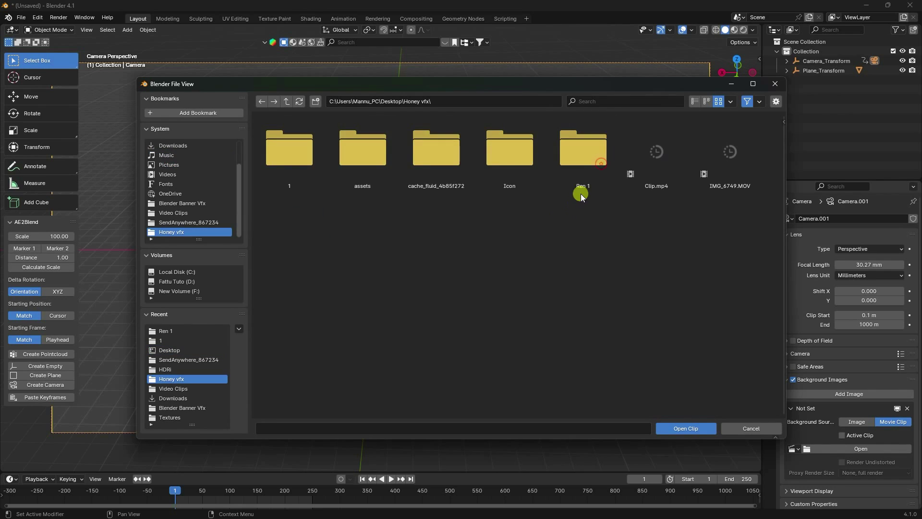
{"action": "left_click", "coordinate": [657, 151]}
{"action": "left_click", "coordinate": [686, 433]}
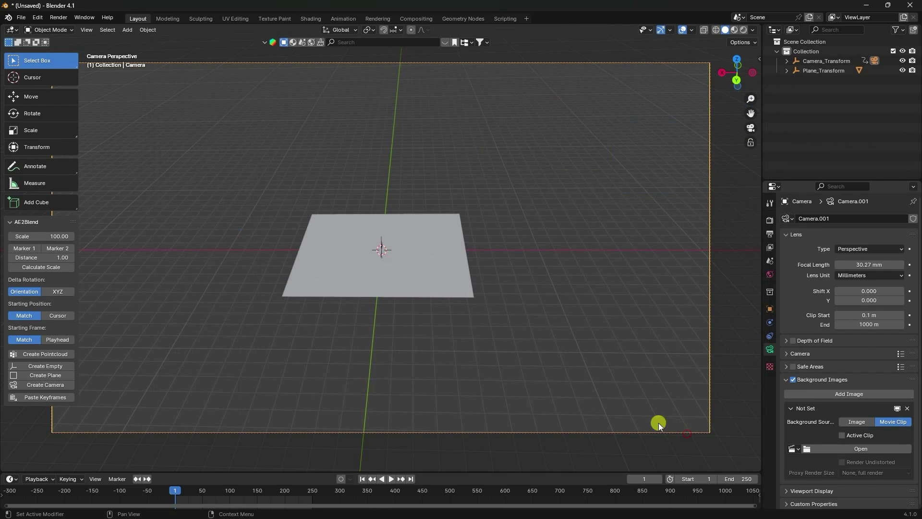
Step: Set the background footage opacity to 1.0
{"action": "scroll", "coordinate": [805, 423], "scroll_direction": "down", "scroll_amount": 6}
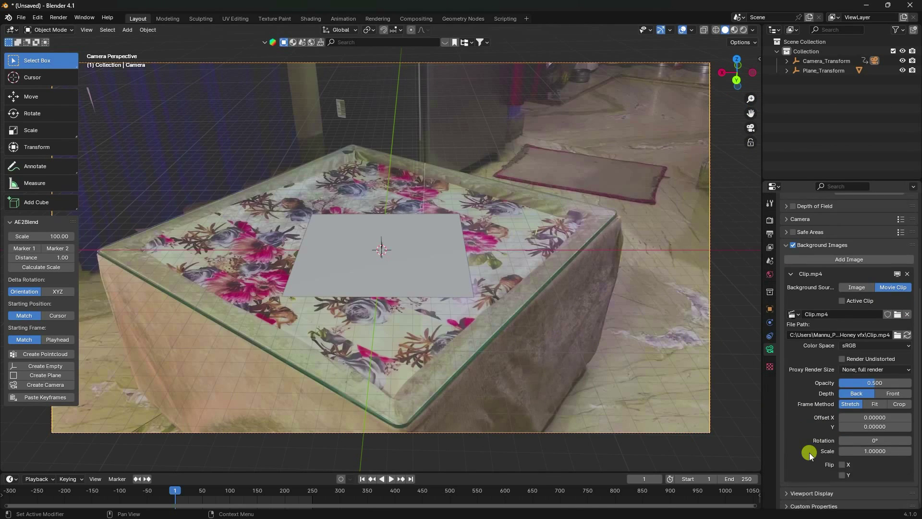
{"action": "left_click_drag", "start_coordinate": [848, 375], "coordinate": [413, 368]}
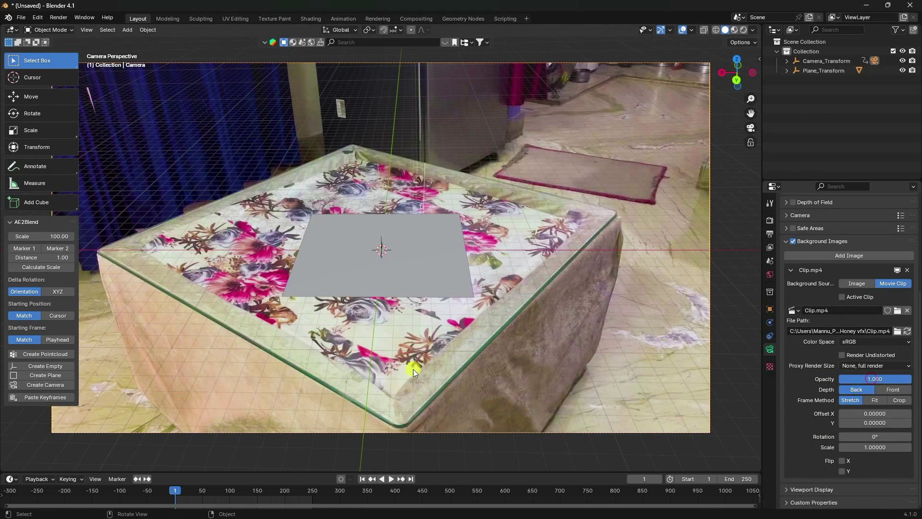
{"action": "middle_click_drag", "start_coordinate": [314, 498], "coordinate": [509, 504], "text": "ctrl"}
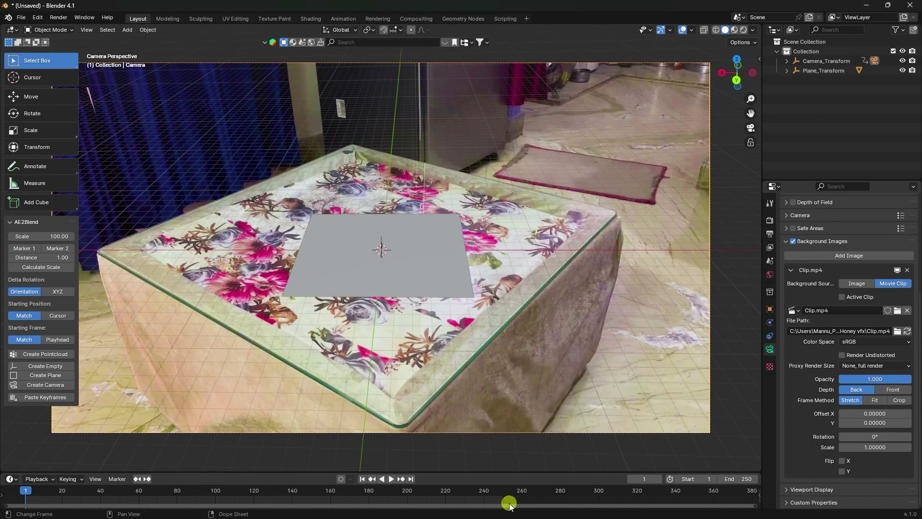
{"action": "left_click", "coordinate": [828, 59]}
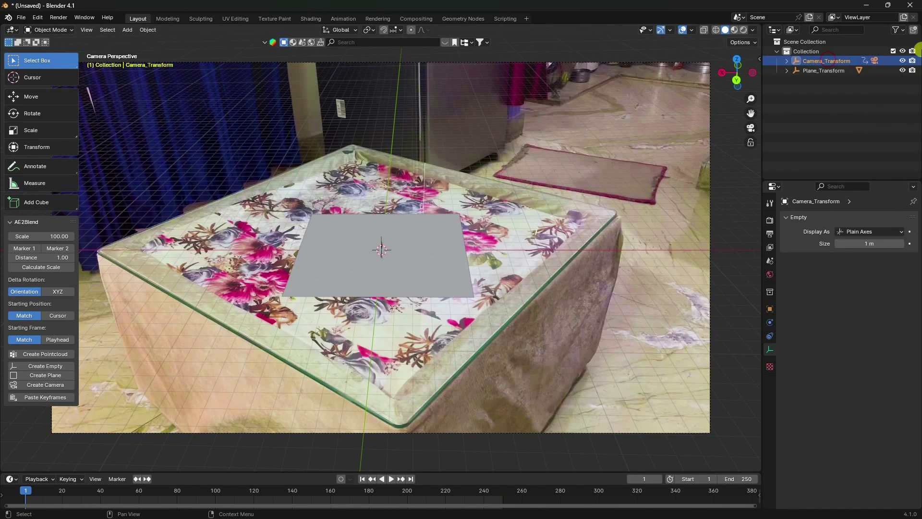
Step: Set the scene end frame to 550 after checking the last keyframe at 556
{"action": "middle_click_drag", "start_coordinate": [428, 498], "coordinate": [502, 512], "text": "ctrl"}
{"action": "left_click", "coordinate": [594, 482]}
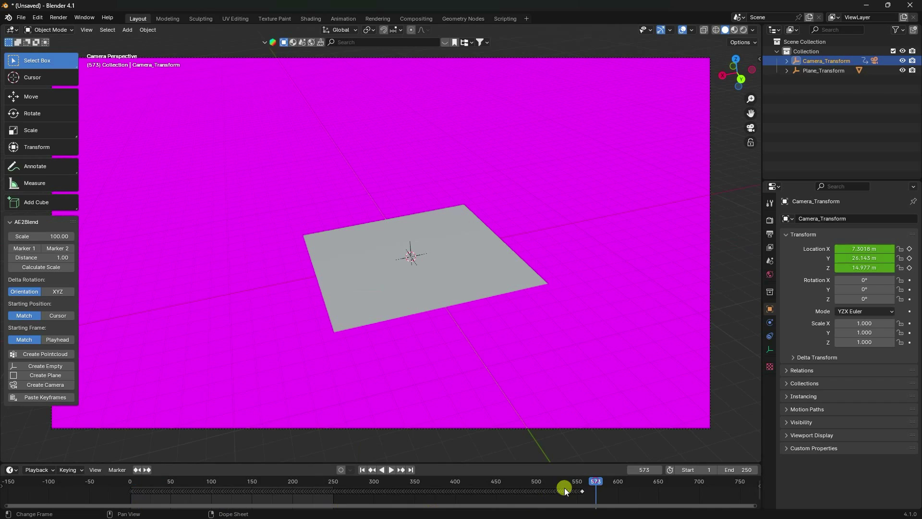
{"action": "left_click", "coordinate": [373, 468]}
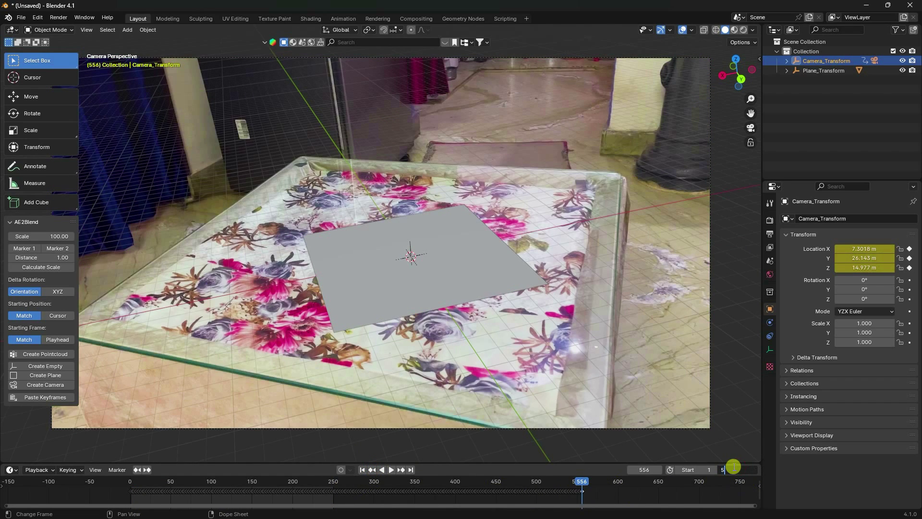
{"action": "key", "text": "Return"}
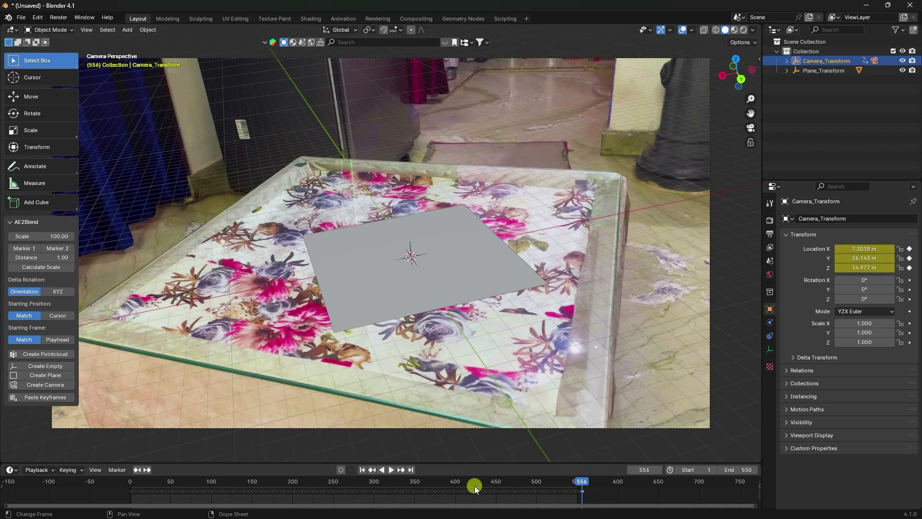
Step: Play the tracked camera animation from frame 1, then stop and jump back to the first frame
{"action": "left_click", "coordinate": [363, 469]}
{"action": "scroll", "coordinate": [335, 264], "scroll_direction": "up", "scroll_amount": 3}
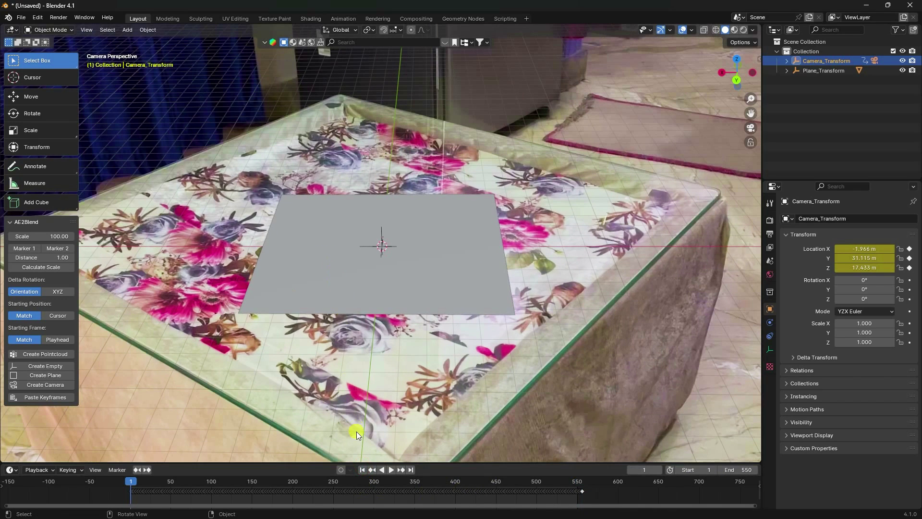
{"action": "left_click", "coordinate": [391, 470]}
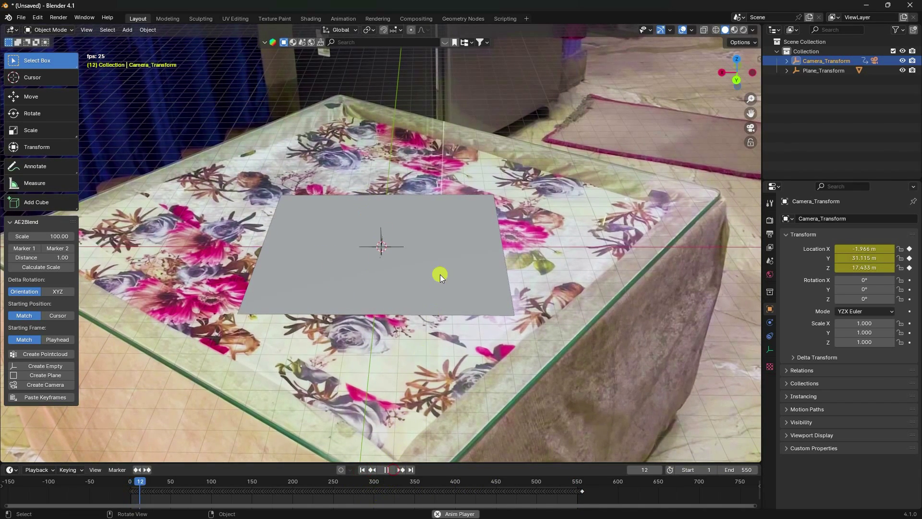
{"action": "scroll", "coordinate": [422, 275], "scroll_direction": "up", "scroll_amount": 3}
{"action": "scroll", "coordinate": [421, 274], "scroll_direction": "down", "scroll_amount": 2}
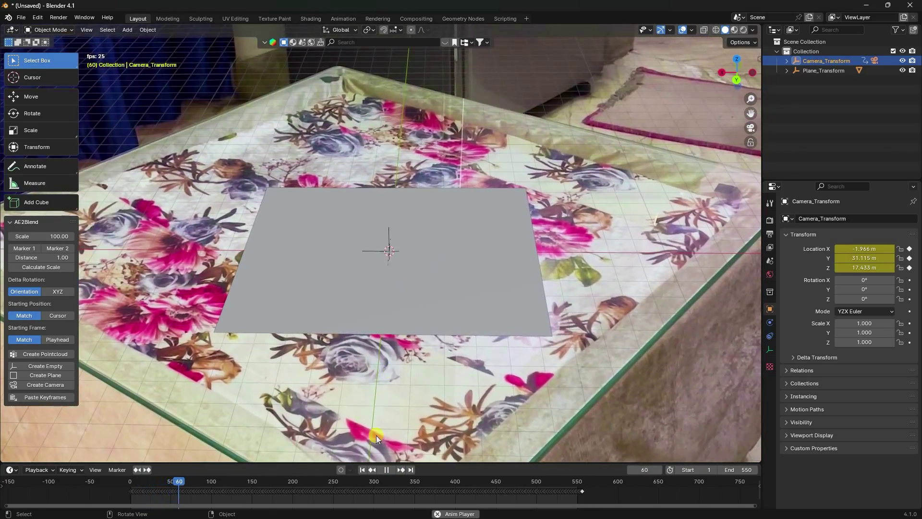
{"action": "scroll", "coordinate": [358, 485], "scroll_direction": "up", "scroll_amount": 2}
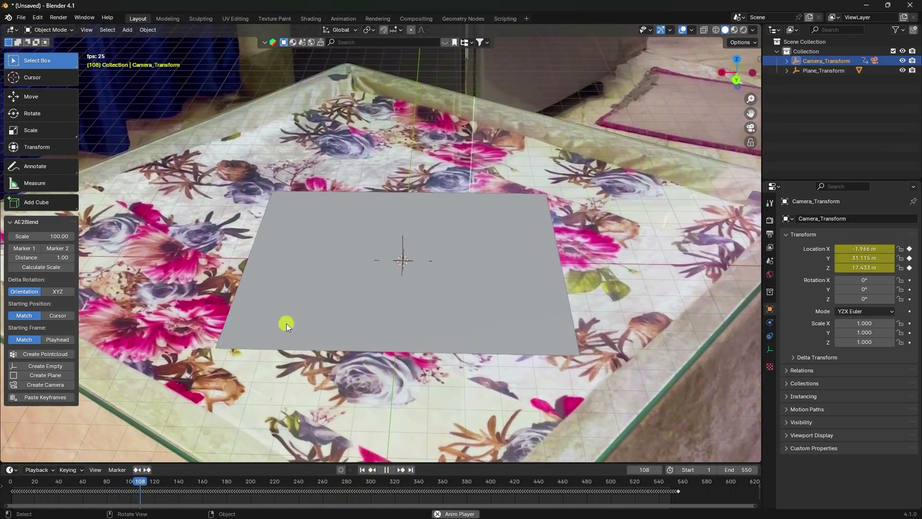
{"action": "left_click", "coordinate": [386, 469]}
{"action": "left_click", "coordinate": [366, 470]}
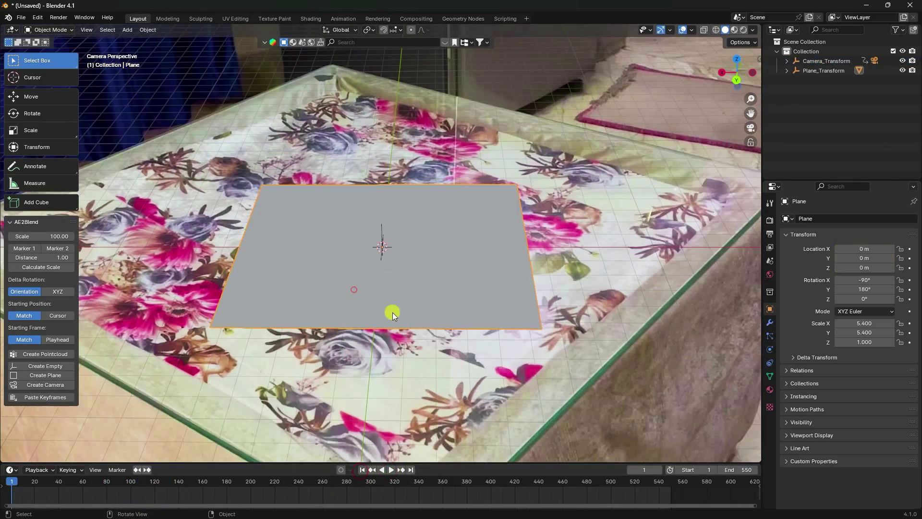
Step: Rotate the plane to match the table's angle and scale it up
{"action": "left_click", "coordinate": [382, 294]}
{"action": "left_click", "coordinate": [30, 113]}
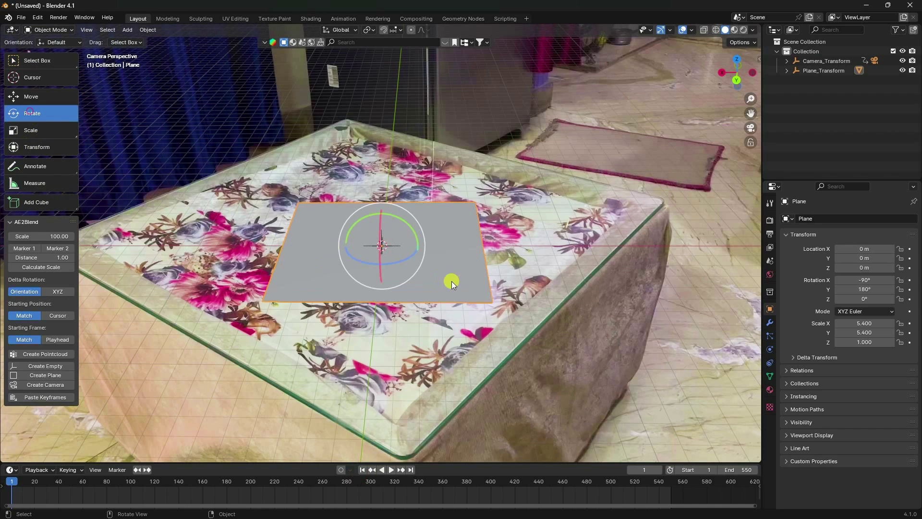
{"action": "left_click_drag", "start_coordinate": [367, 262], "coordinate": [388, 266]}
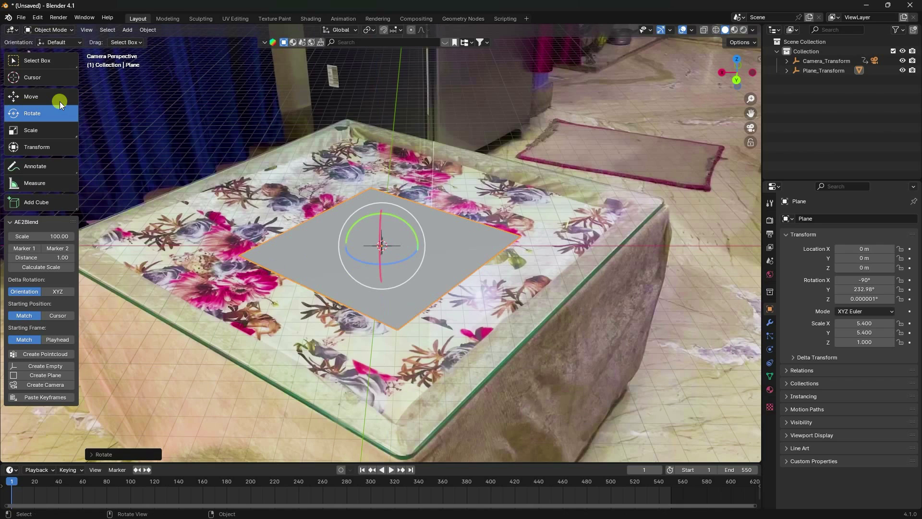
{"action": "left_click", "coordinate": [77, 102]}
{"action": "key", "text": "s"}
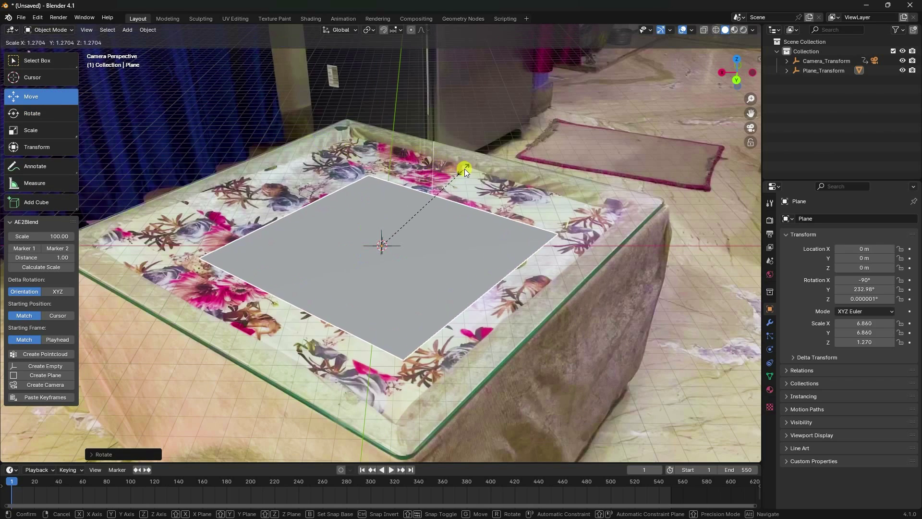
{"action": "left_click", "coordinate": [511, 142]}
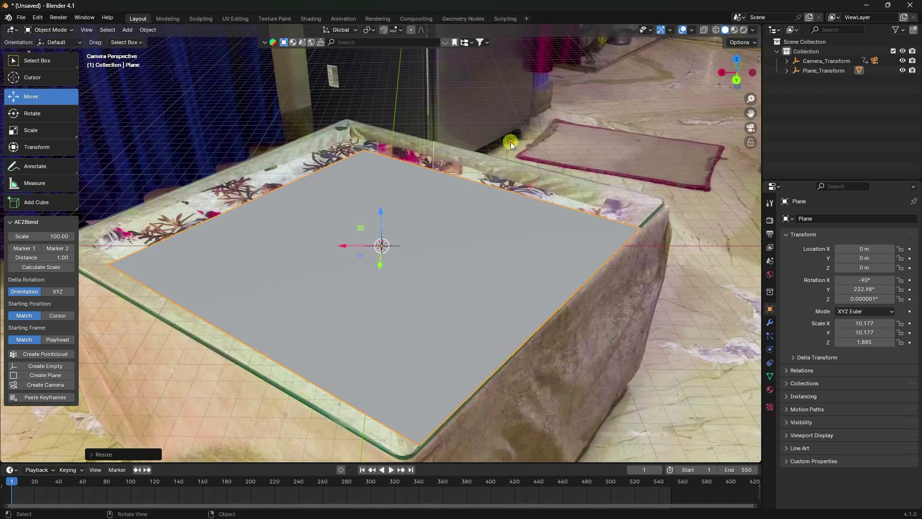
Step: With Local orientation, lift the plane onto the tabletop, enlarge it again and shift it along local X
{"action": "left_click", "coordinate": [342, 30]}
{"action": "left_click_drag", "start_coordinate": [359, 237], "coordinate": [337, 229]}
{"action": "scroll", "coordinate": [393, 232], "scroll_direction": "down", "scroll_amount": 1}
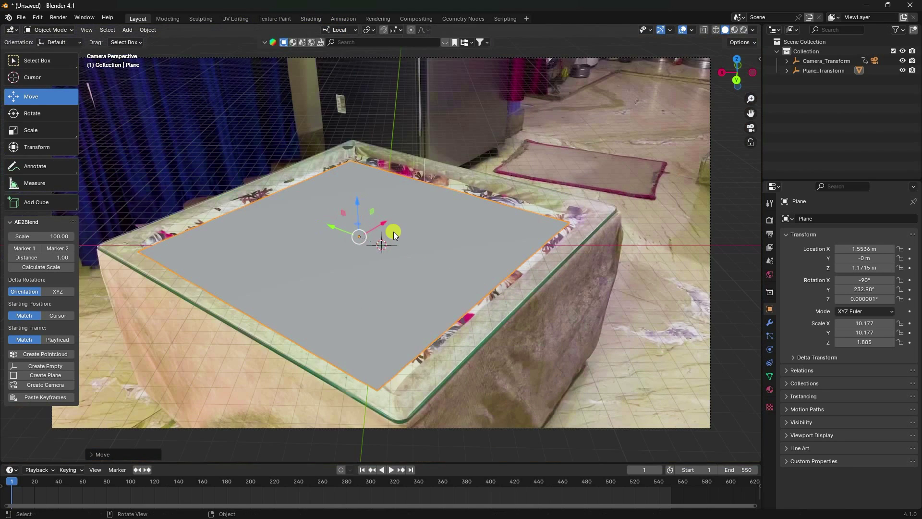
{"action": "key", "text": "s"}
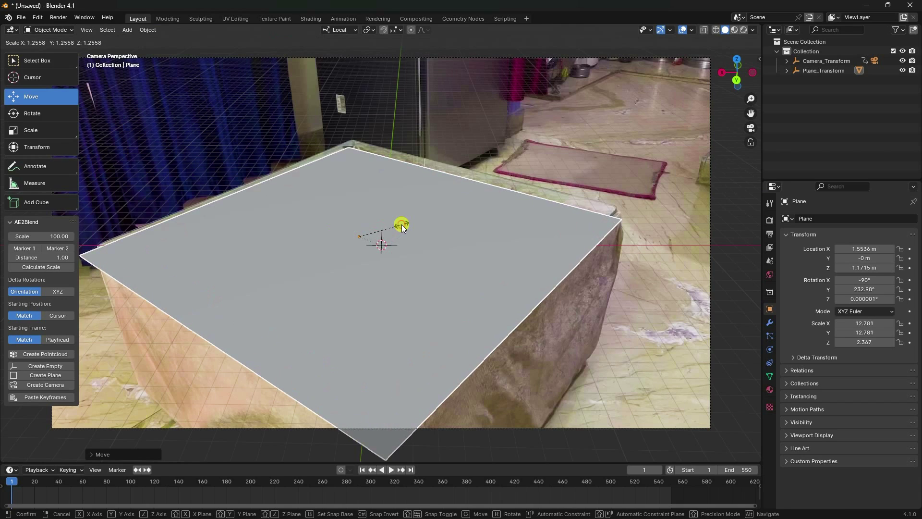
{"action": "left_click", "coordinate": [398, 224]}
{"action": "left_click_drag", "start_coordinate": [394, 221], "coordinate": [343, 217]}
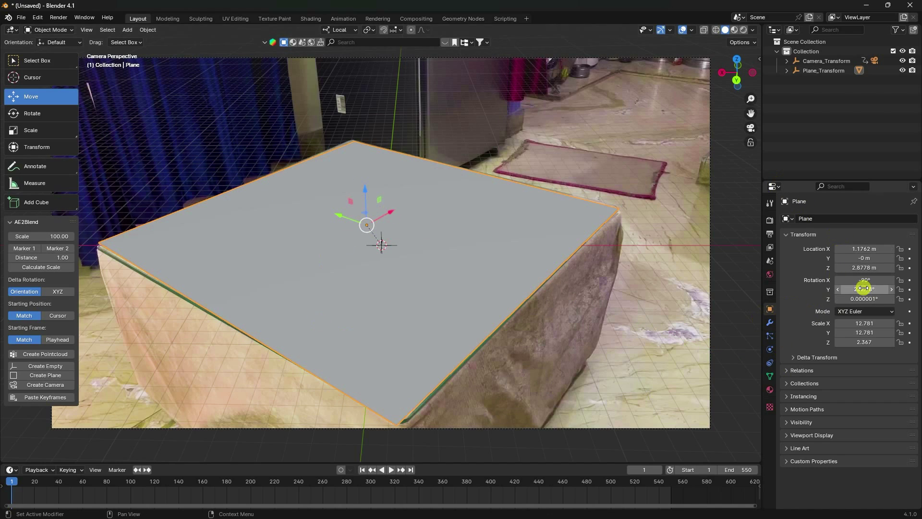
Step: Fine-tune the plane's Y rotation to 233.98°
{"action": "left_click", "coordinate": [837, 290]}
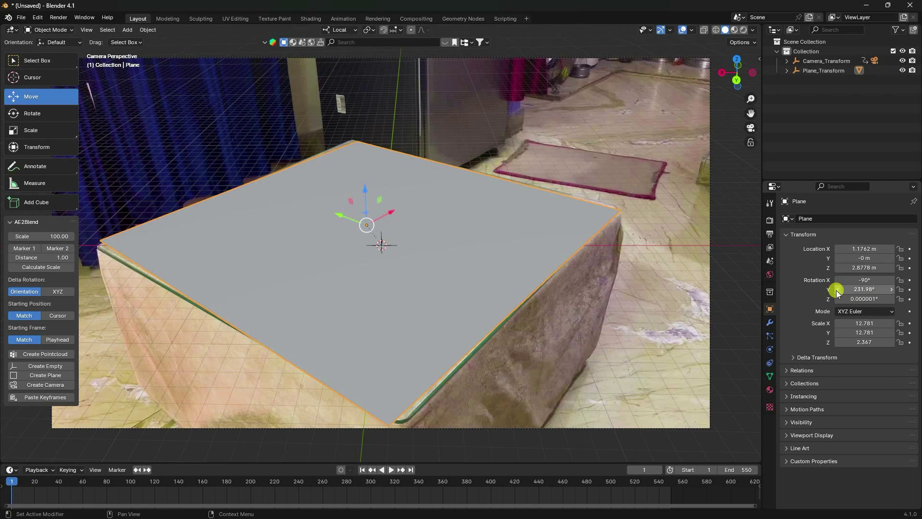
{"action": "left_click", "coordinate": [892, 290]}
{"action": "left_click", "coordinate": [892, 290]}
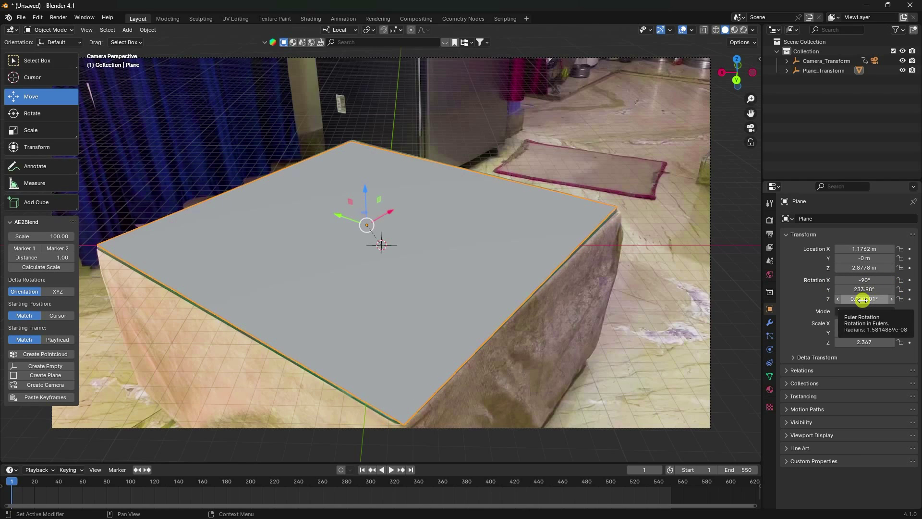
{"action": "scroll", "coordinate": [489, 350], "scroll_direction": "up", "scroll_amount": 2}
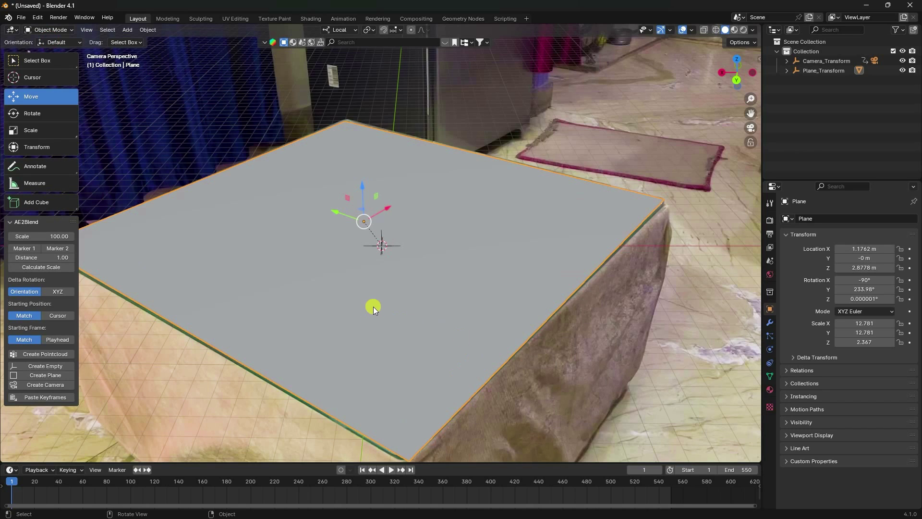
{"action": "scroll", "coordinate": [404, 312], "scroll_direction": "down", "scroll_amount": 2}
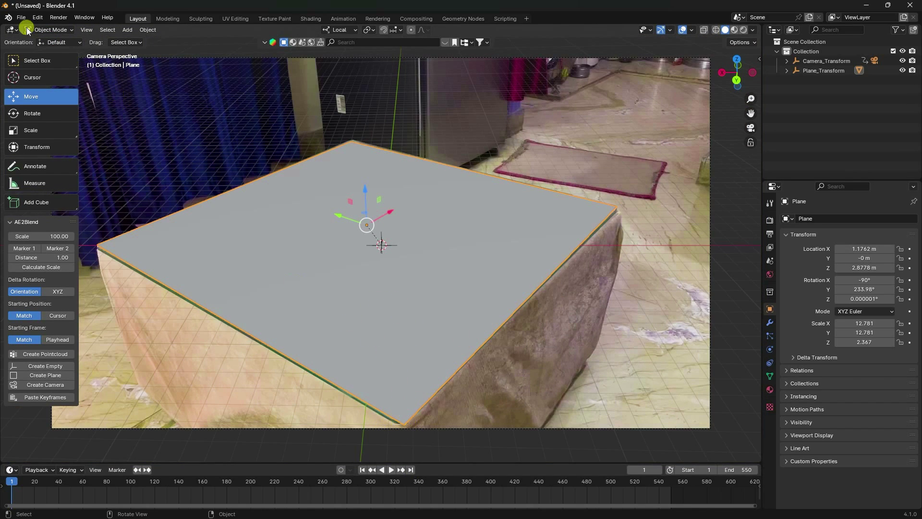
Step: In Edit Mode, select all the plane's vertices and apply a vertex bevel with Ctrl+Shift+B
{"action": "left_click", "coordinate": [46, 33]}
{"action": "left_click", "coordinate": [48, 52]}
{"action": "scroll", "coordinate": [431, 304], "scroll_direction": "down", "scroll_amount": 2}
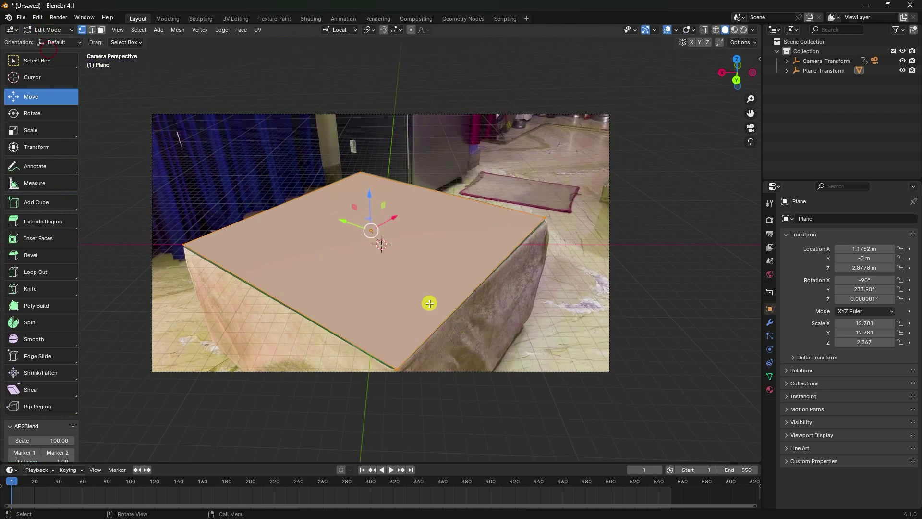
{"action": "middle_click_drag", "start_coordinate": [431, 307], "coordinate": [427, 317]}
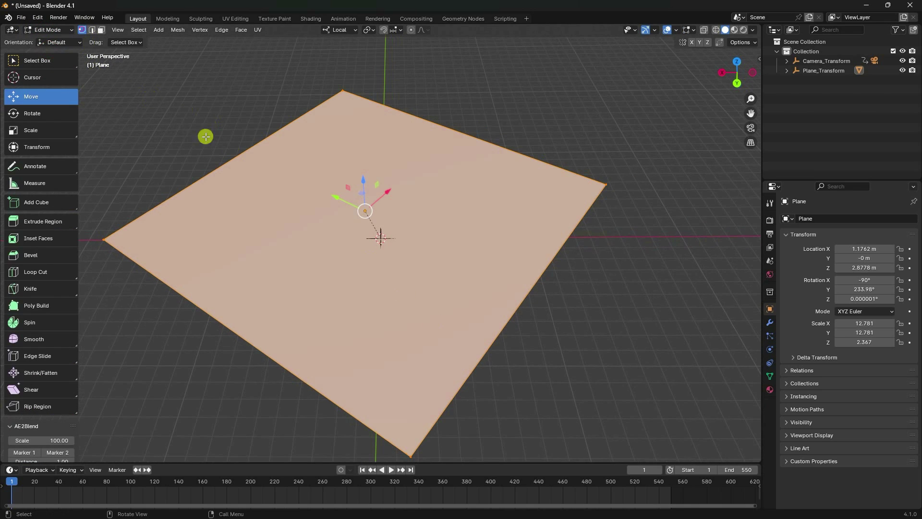
{"action": "scroll", "coordinate": [205, 136], "scroll_direction": "down", "scroll_amount": 2}
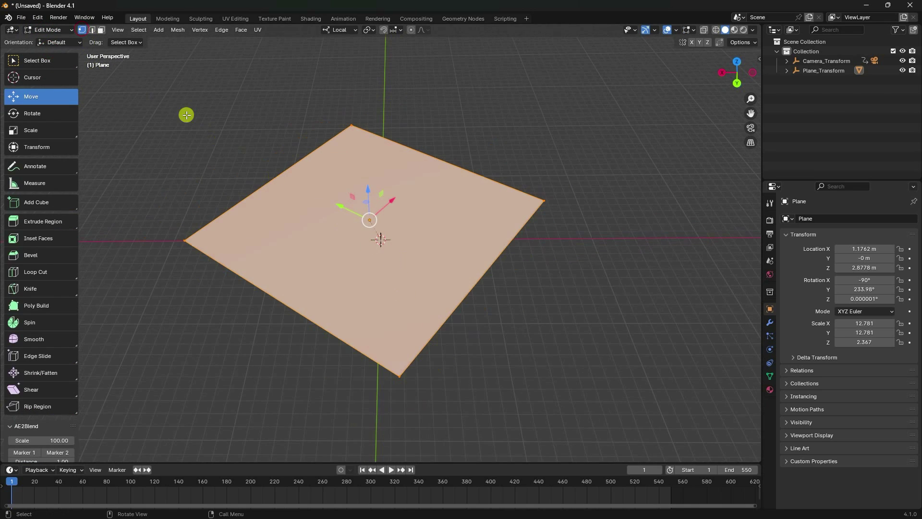
{"action": "left_click_drag", "start_coordinate": [135, 88], "coordinate": [634, 420]}
{"action": "key", "text": "ctrl+shift+b"}
{"action": "left_click", "coordinate": [351, 282]}
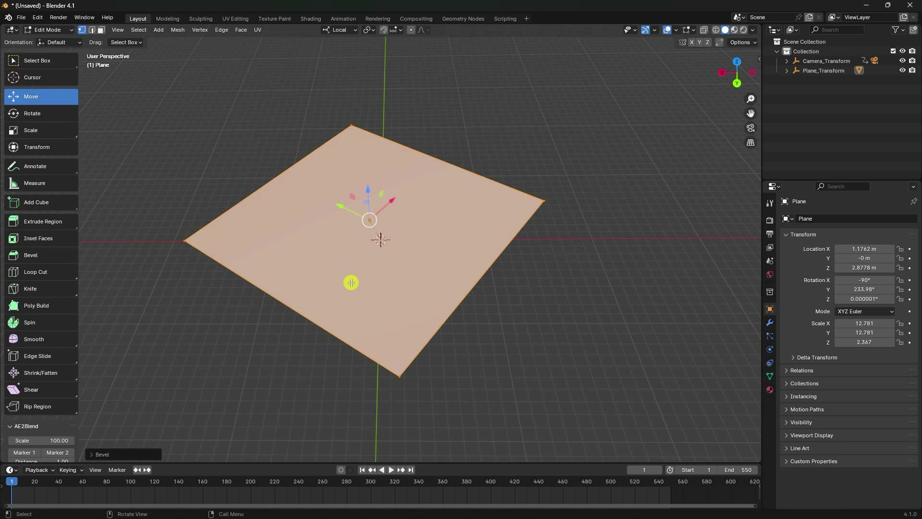
Step: Adjust the bevel width down to 0.05 m with 14 segments, checking it in camera view
{"action": "left_click", "coordinate": [99, 454]}
{"action": "scroll", "coordinate": [324, 326], "scroll_direction": "up", "scroll_amount": 2}
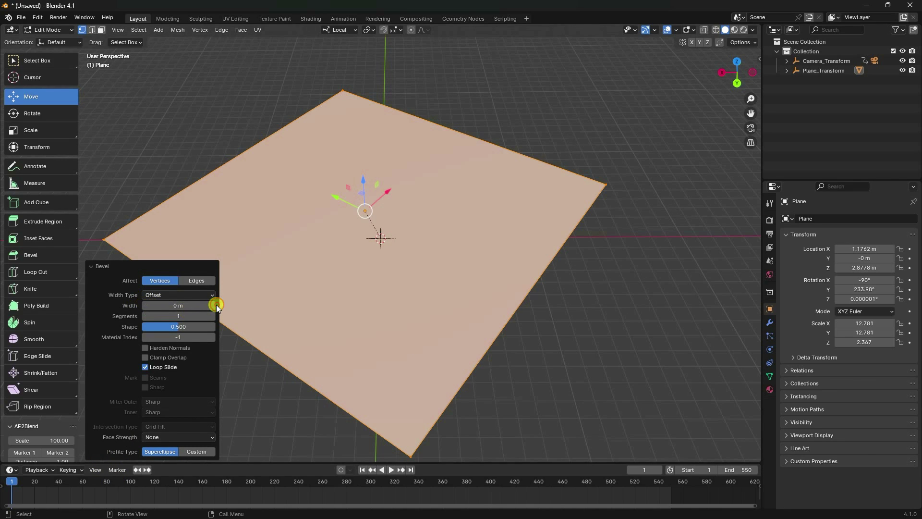
{"action": "mouse_move", "coordinate": [216, 304]}
{"action": "left_mouse_down"}
{"action": "mouse_move", "coordinate": [191, 302]}
{"action": "mouse_move", "coordinate": [201, 306]}
{"action": "left_mouse_up"}
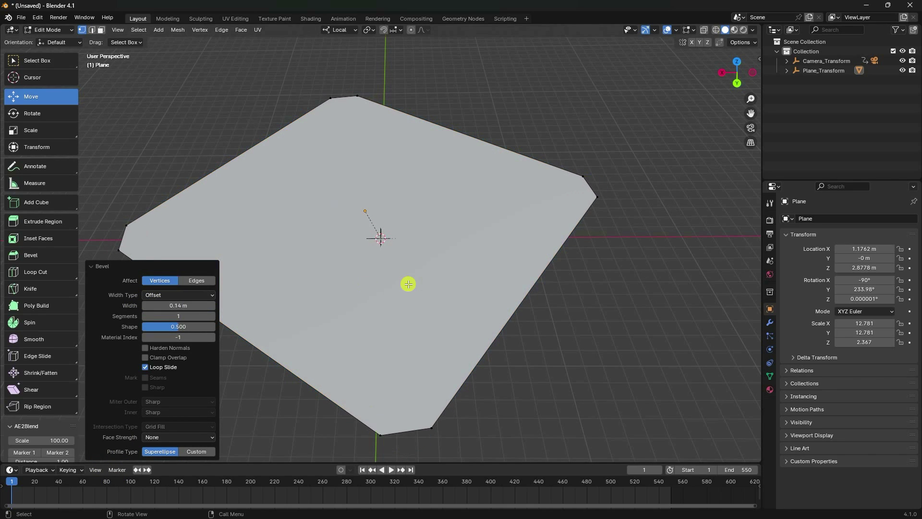
{"action": "key", "text": "KP_0"}
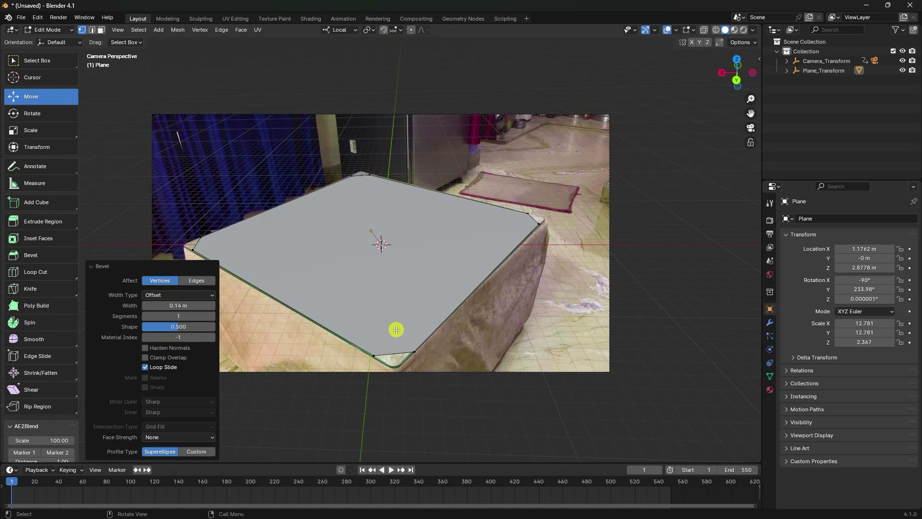
{"action": "scroll", "coordinate": [396, 329], "scroll_direction": "up", "scroll_amount": 3}
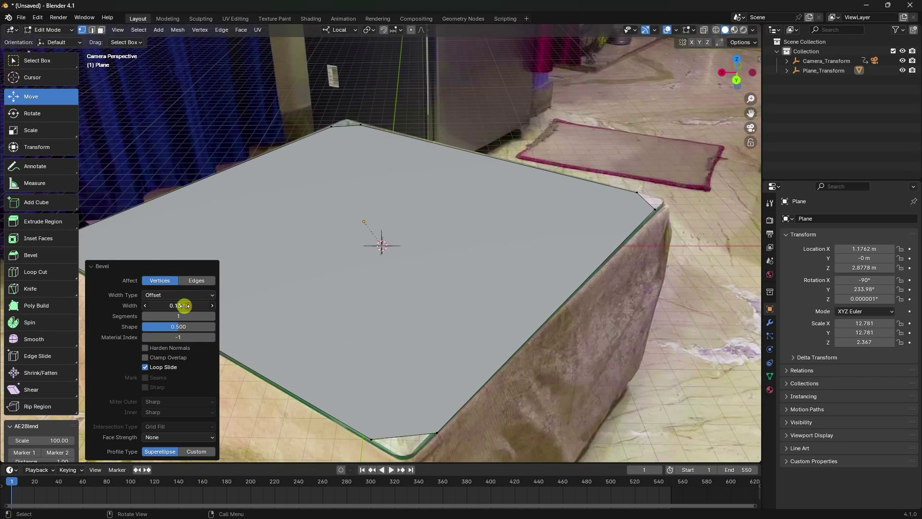
{"action": "left_click_drag", "start_coordinate": [184, 306], "coordinate": [181, 306]}
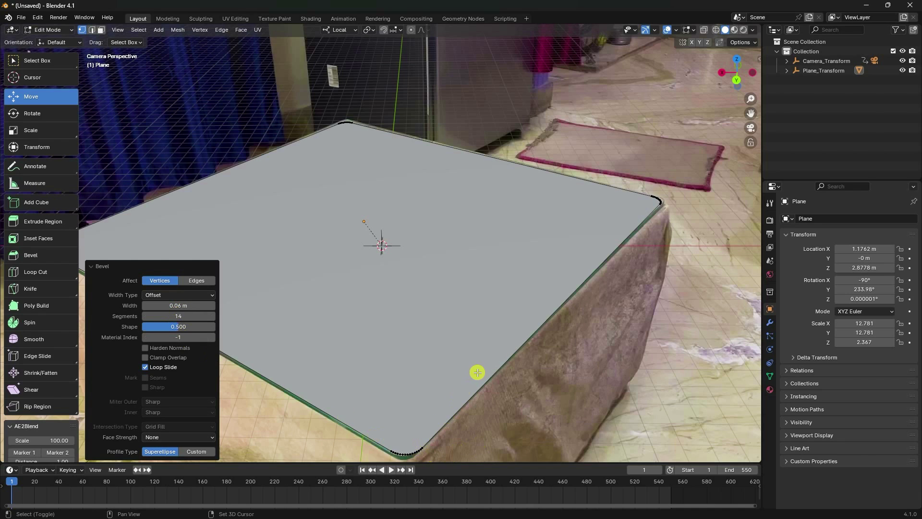
{"action": "middle_click_drag", "start_coordinate": [476, 372], "coordinate": [508, 388], "text": "shift"}
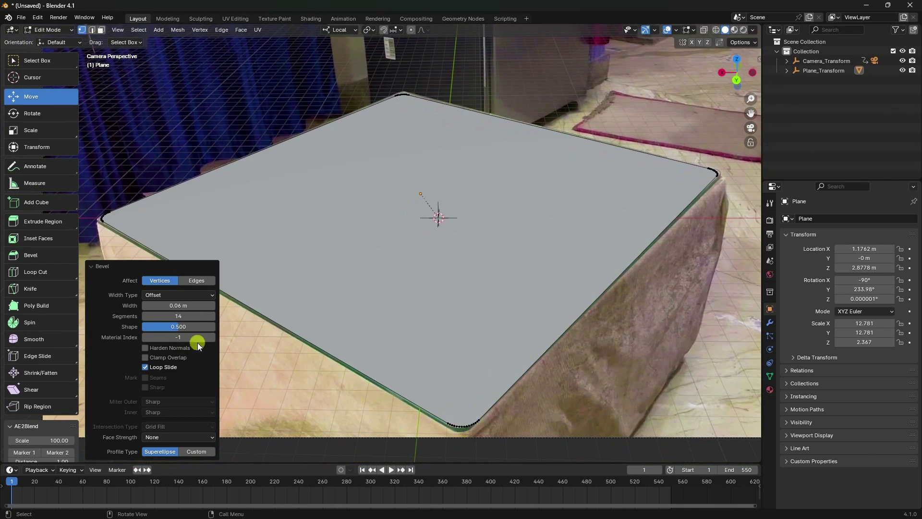
{"action": "left_click", "coordinate": [145, 305]}
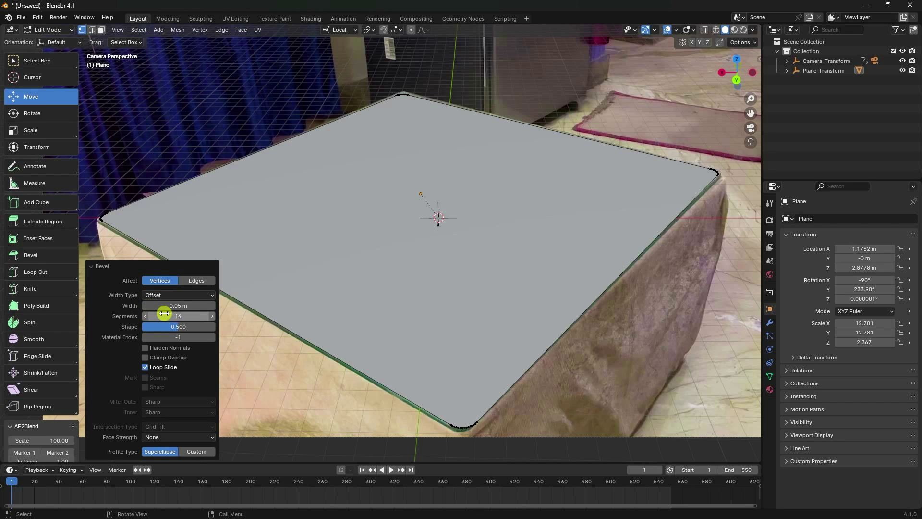
{"action": "left_click", "coordinate": [48, 30]}
Step: Return to Object Mode and play the footage to frame 272 to check the plane stays on the table
{"action": "left_click", "coordinate": [54, 40]}
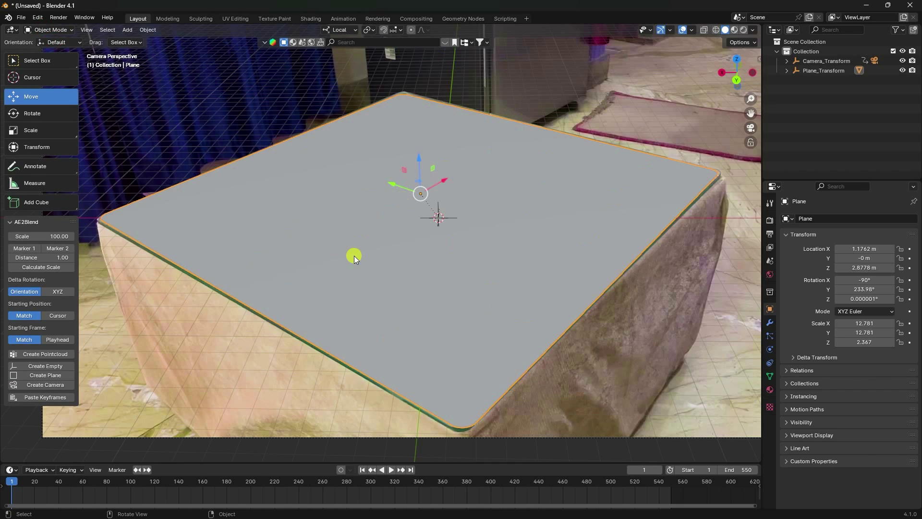
{"action": "scroll", "coordinate": [348, 261], "scroll_direction": "down", "scroll_amount": 4}
{"action": "scroll", "coordinate": [349, 261], "scroll_direction": "up", "scroll_amount": 4}
{"action": "left_click", "coordinate": [391, 470]}
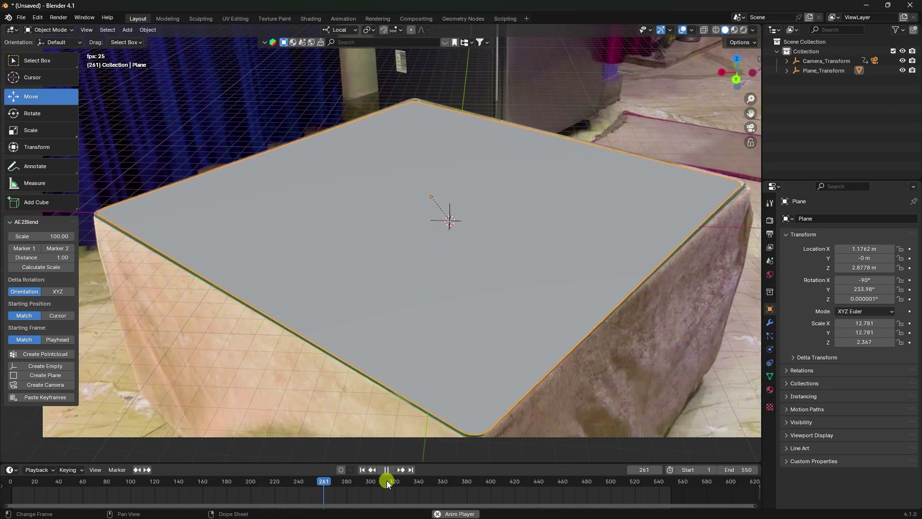
{"action": "left_click", "coordinate": [387, 469]}
{"action": "left_click", "coordinate": [21, 18]}
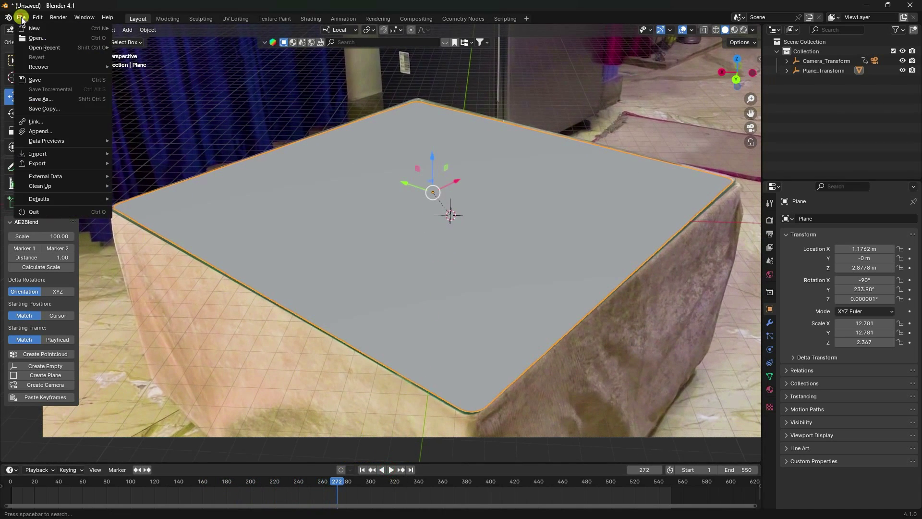
Step: Append the DONUT collection from Honey vfx\Donut.blend\Collection into the scene
{"action": "left_click", "coordinate": [51, 132]}
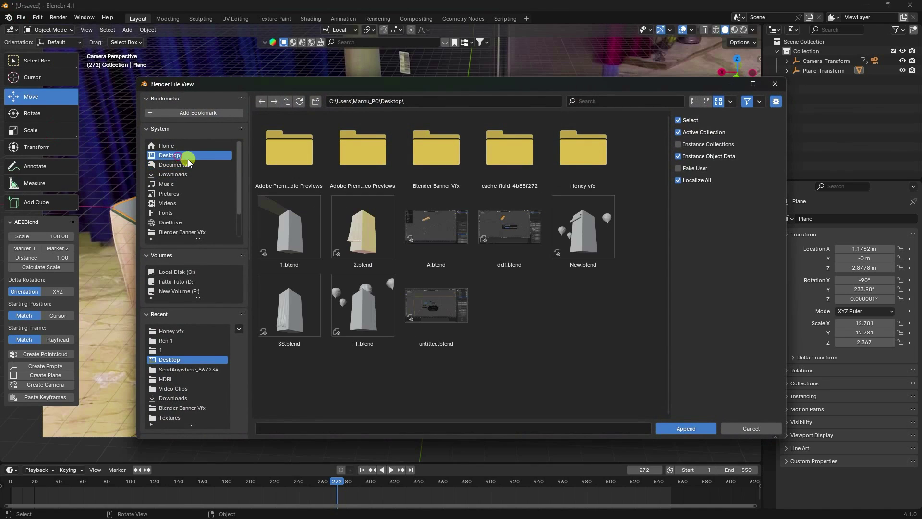
{"action": "left_click", "coordinate": [605, 175]}
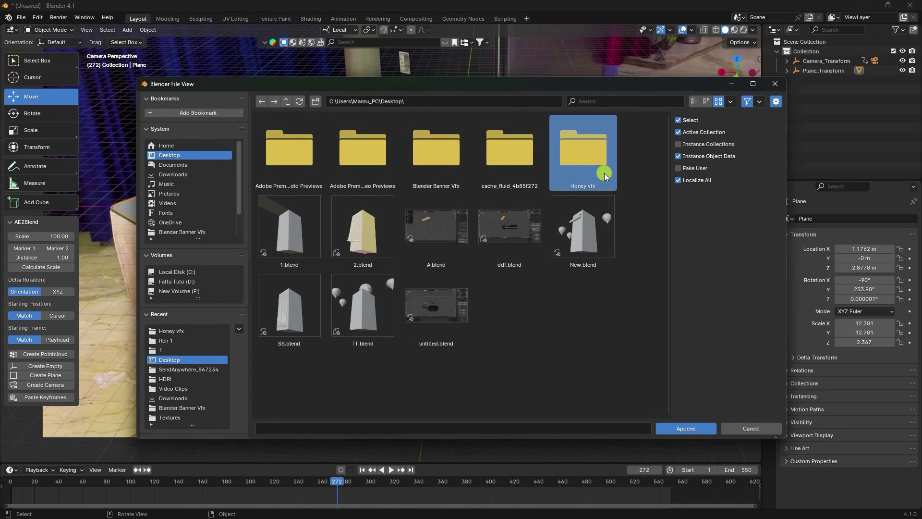
{"action": "double_click", "coordinate": [604, 176]}
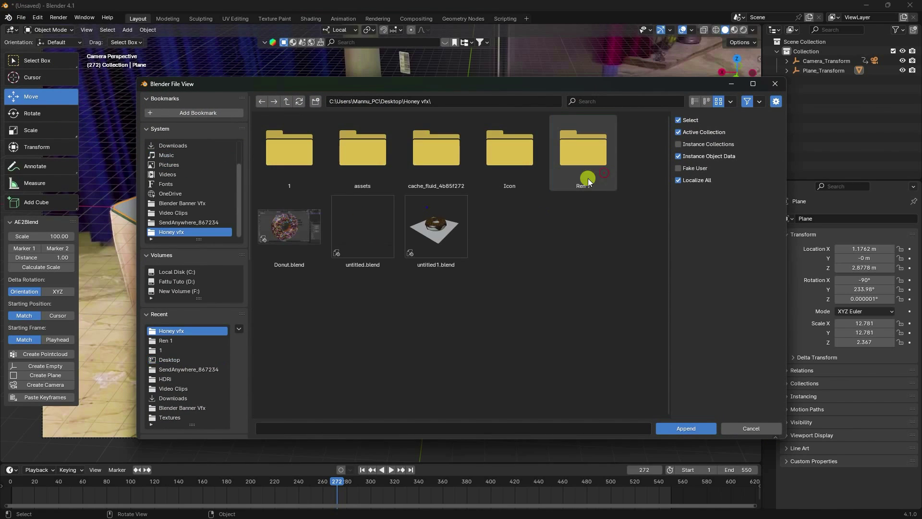
{"action": "double_click", "coordinate": [294, 220]}
{"action": "double_click", "coordinate": [365, 168]}
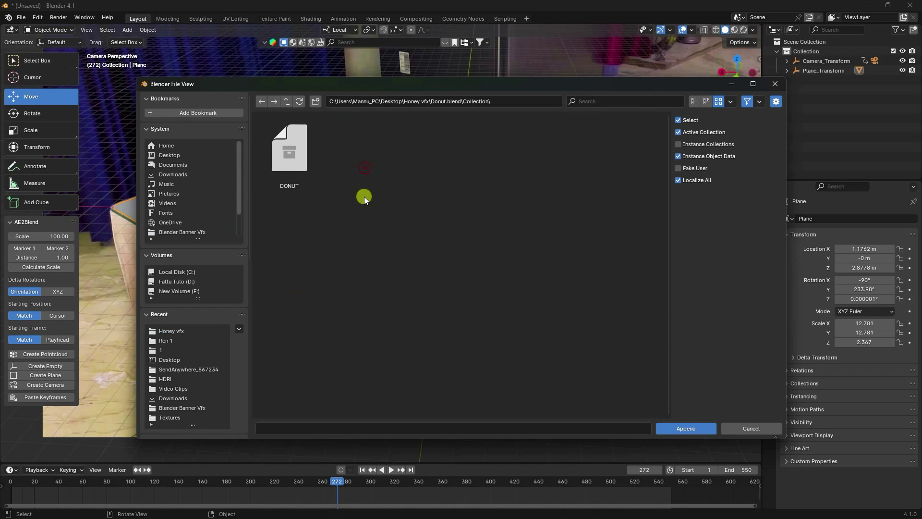
{"action": "left_click", "coordinate": [315, 129]}
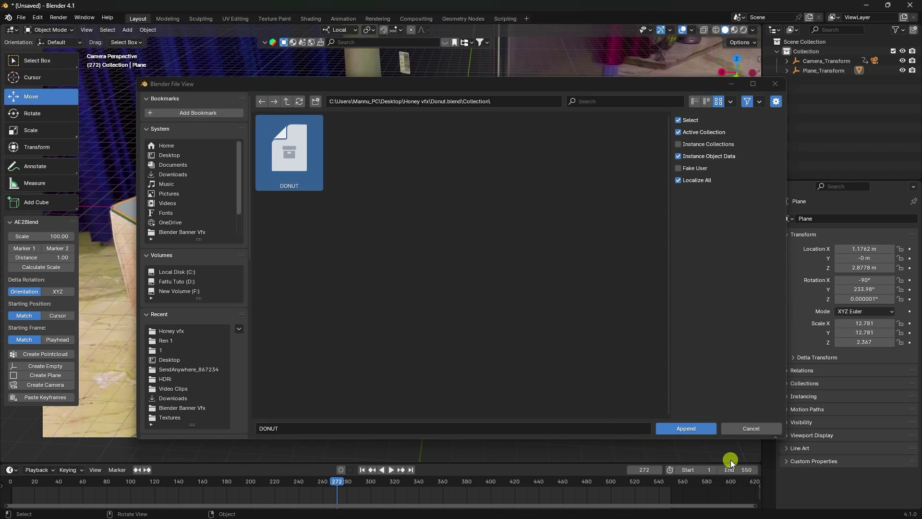
{"action": "left_click", "coordinate": [693, 430]}
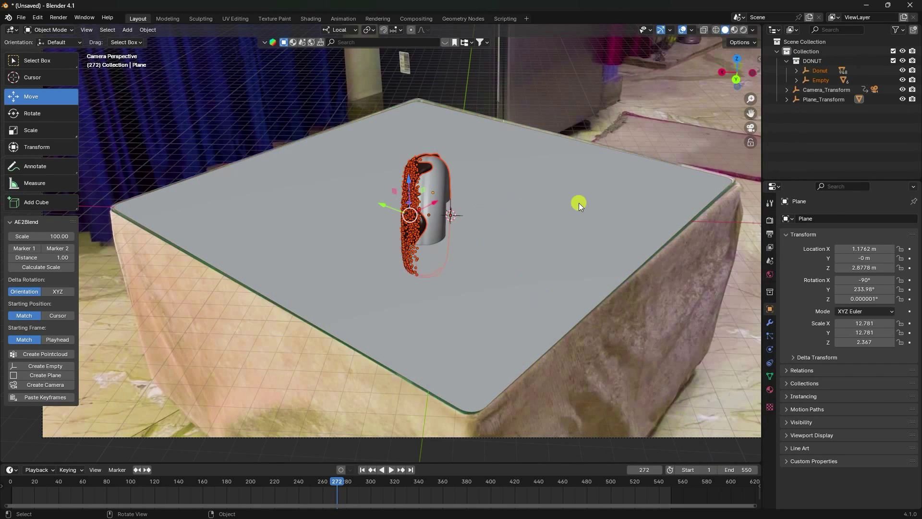
Step: Move the DONUT collection up to the Scene Collection and select all its objects
{"action": "left_click_drag", "start_coordinate": [786, 58], "coordinate": [809, 90]}
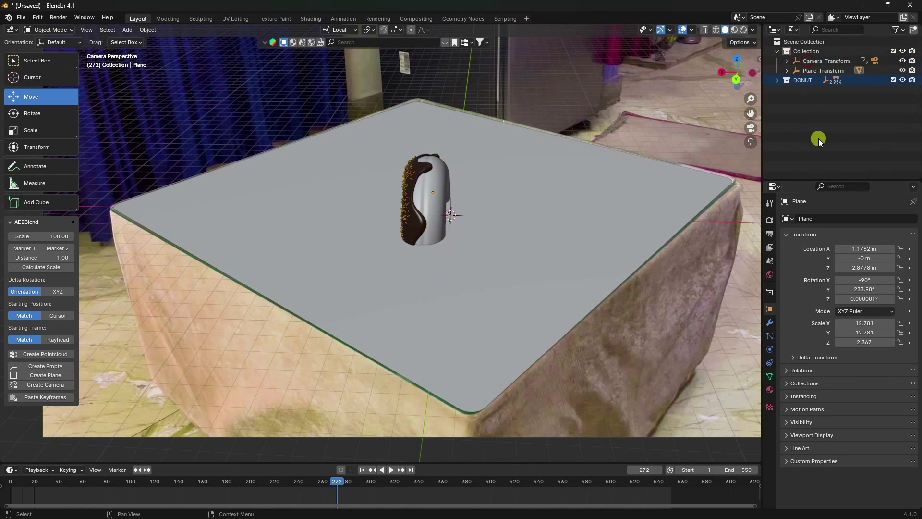
{"action": "left_click", "coordinate": [777, 80]}
{"action": "right_click", "coordinate": [801, 80]}
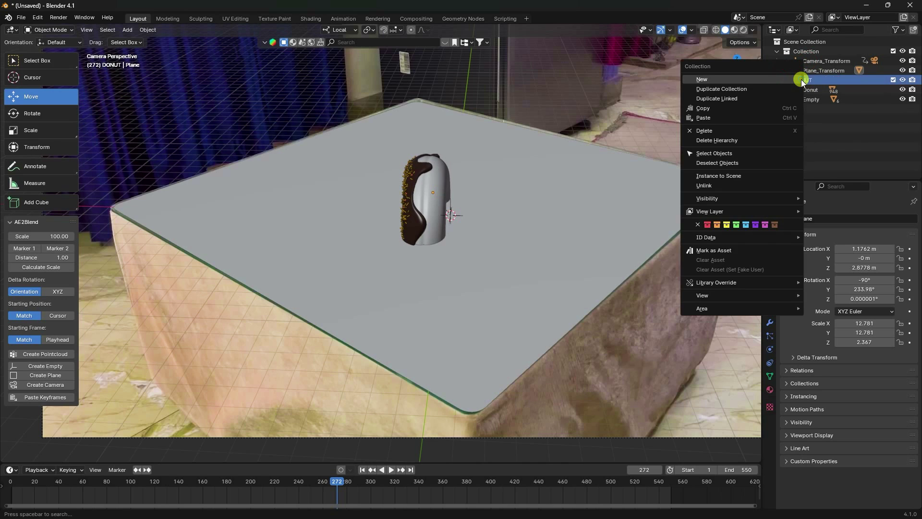
{"action": "left_click", "coordinate": [714, 153]}
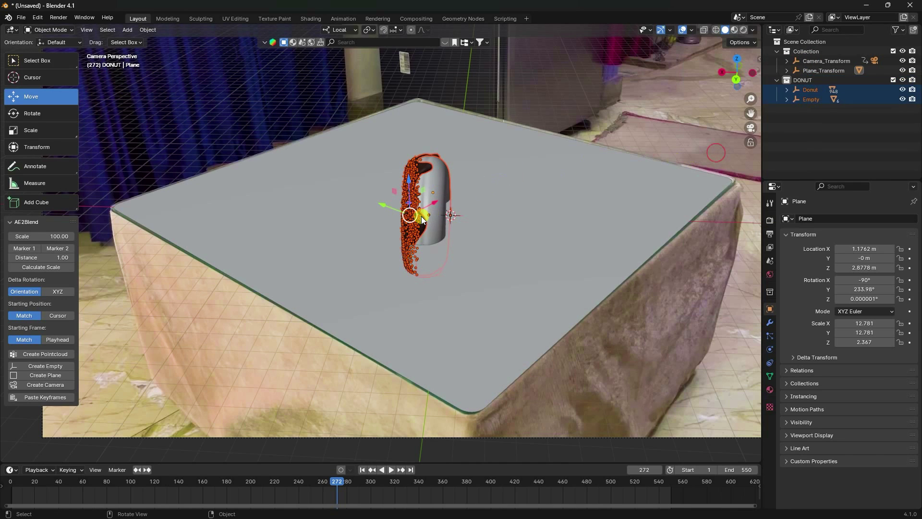
Step: With Global orientation, rotate the donut -90° around Y so it lies flat
{"action": "middle_click_drag", "start_coordinate": [428, 214], "coordinate": [484, 206]}
{"action": "left_click", "coordinate": [339, 29]}
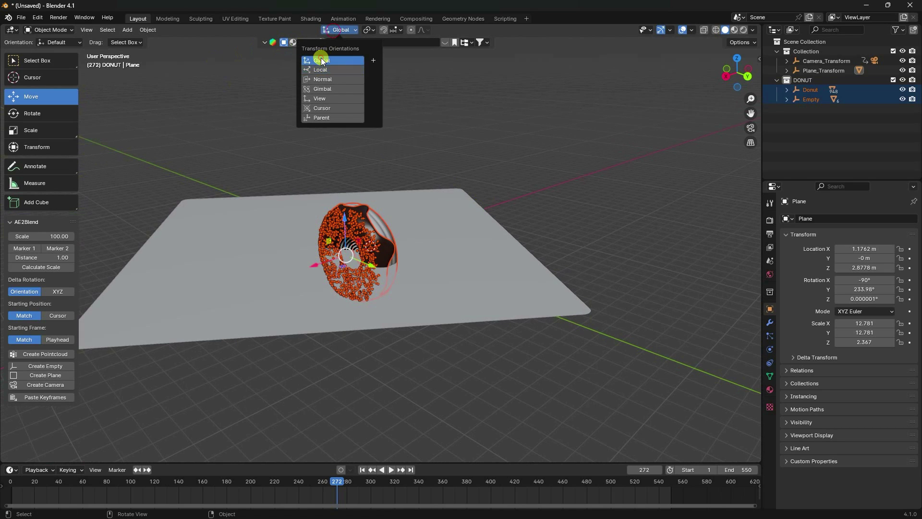
{"action": "left_click", "coordinate": [321, 58]}
{"action": "middle_click_drag", "start_coordinate": [370, 211], "coordinate": [440, 286]}
{"action": "key", "text": "shift+space"}
{"action": "key", "text": "r"}
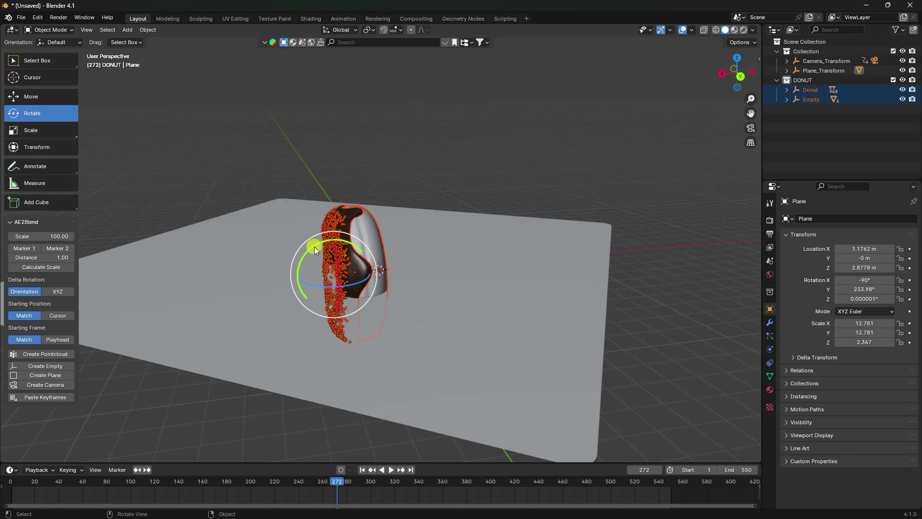
{"action": "left_click_drag", "start_coordinate": [314, 246], "coordinate": [399, 219]}
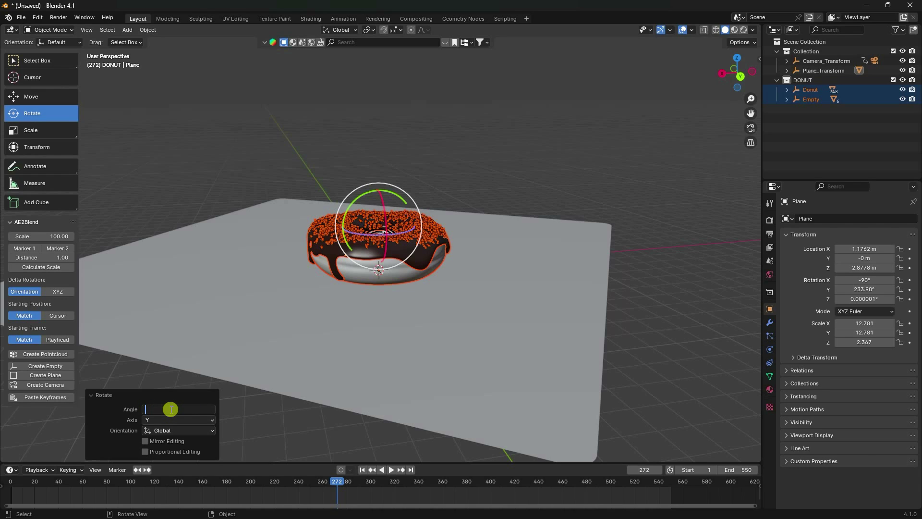
{"action": "key", "text": "Return"}
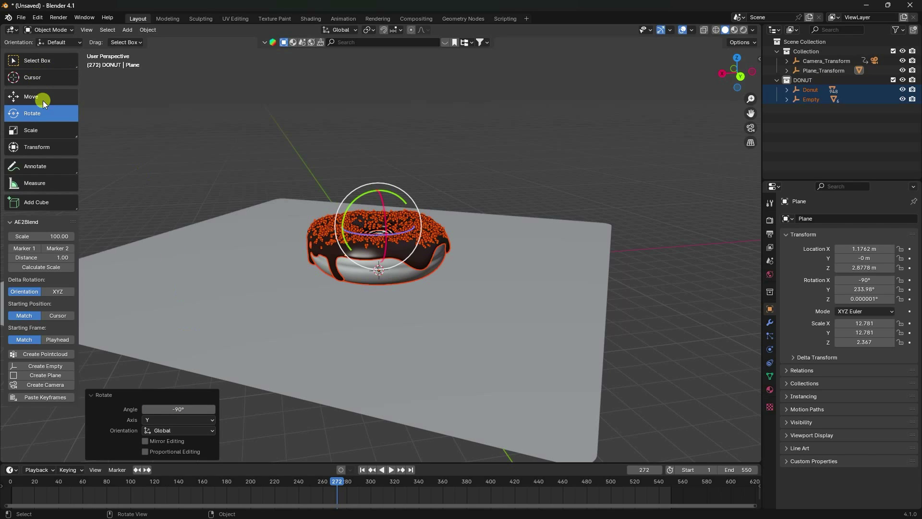
{"action": "left_click", "coordinate": [43, 98]}
Step: In camera view, slide the donut along X and scale it up to 2.237, then 1.051
{"action": "key", "text": "KP_0"}
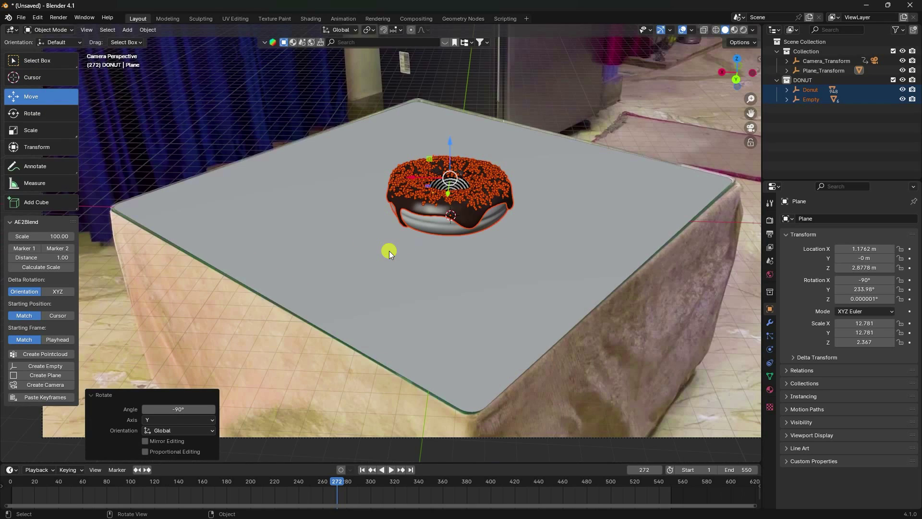
{"action": "left_click_drag", "start_coordinate": [431, 190], "coordinate": [411, 189]}
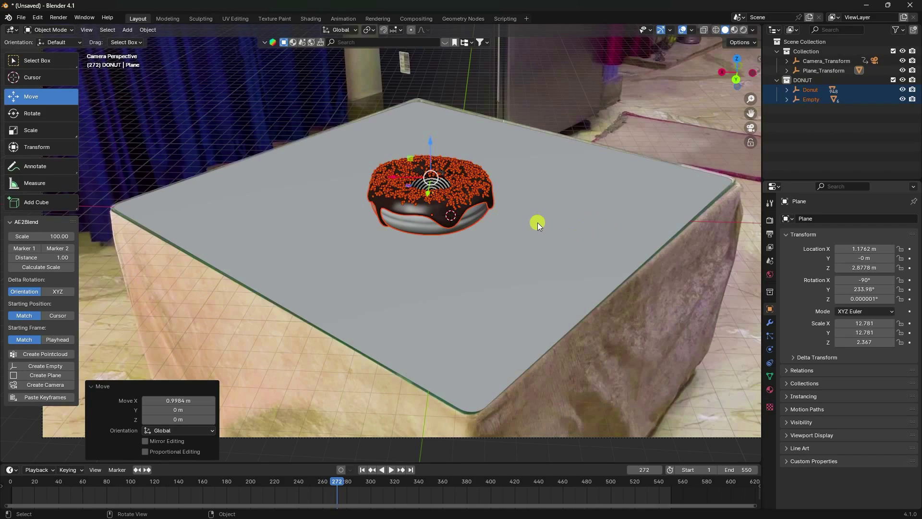
{"action": "key", "text": "s"}
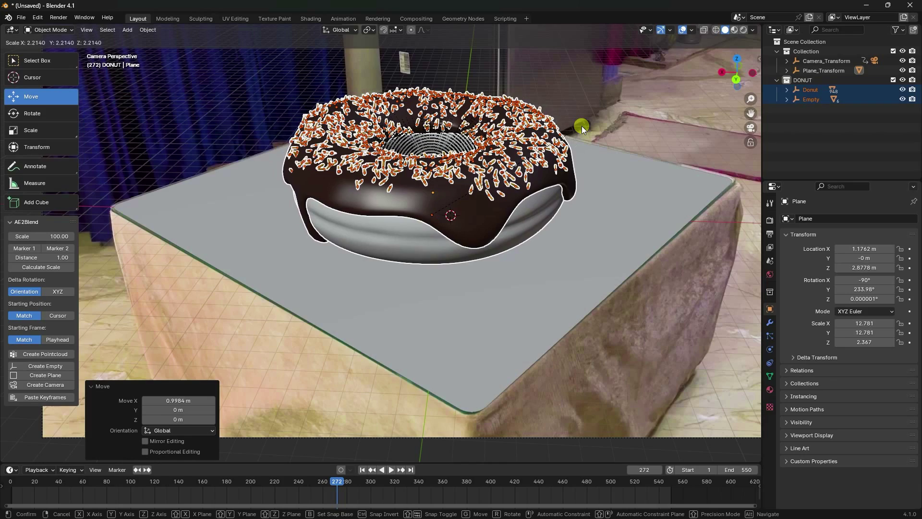
{"action": "left_click", "coordinate": [583, 125]}
{"action": "scroll", "coordinate": [431, 244], "scroll_direction": "down", "scroll_amount": 2}
{"action": "scroll", "coordinate": [422, 196], "scroll_direction": "up", "scroll_amount": 2}
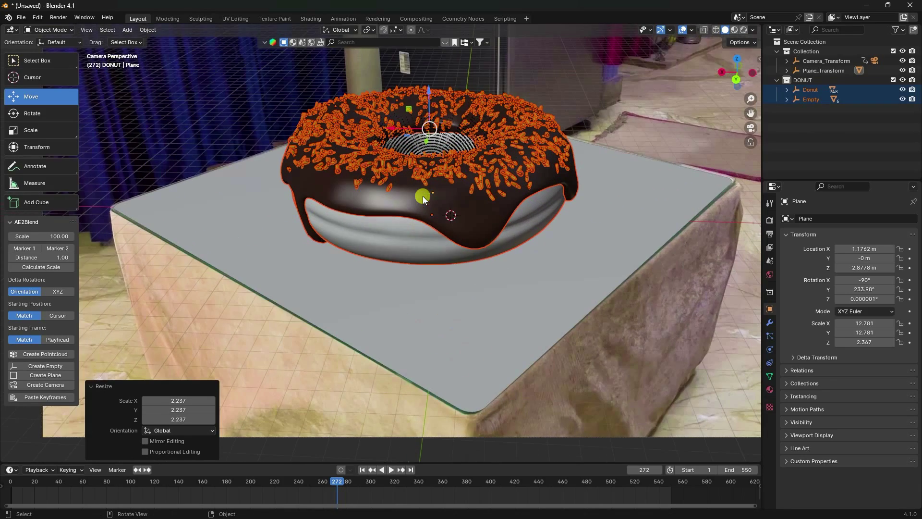
{"action": "middle_click_drag", "start_coordinate": [422, 196], "coordinate": [442, 228], "text": "shift"}
{"action": "key", "text": "s"}
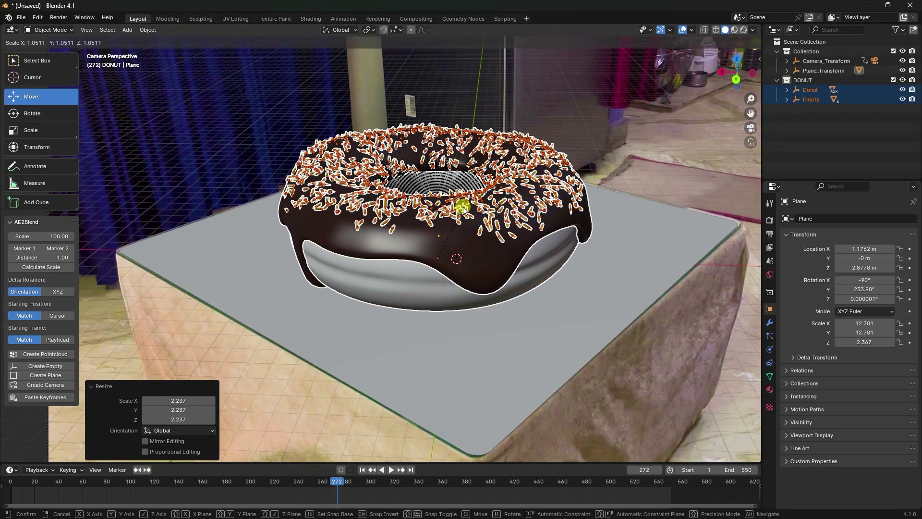
{"action": "left_click", "coordinate": [463, 208]}
Step: Lower the donut 0.37034 m on Z so it rests on the tabletop plane
{"action": "key", "text": "KP_0"}
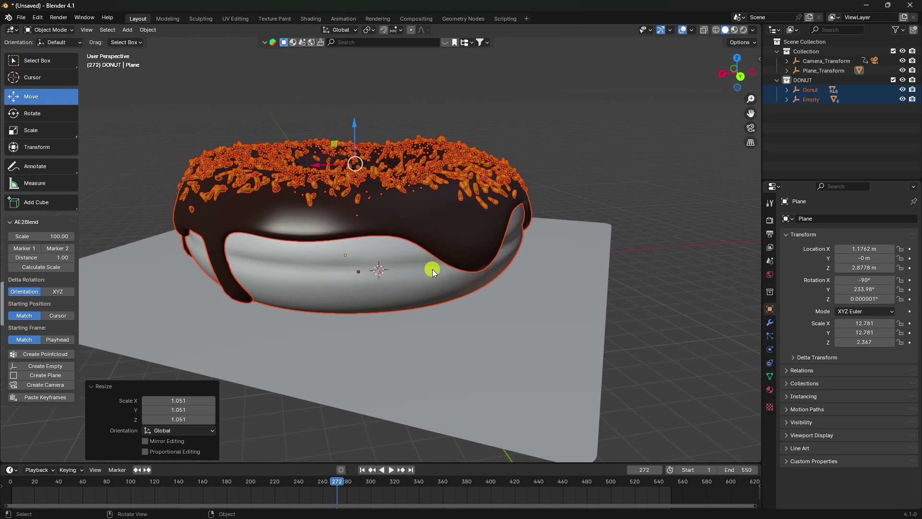
{"action": "middle_click_drag", "start_coordinate": [433, 272], "coordinate": [391, 251]}
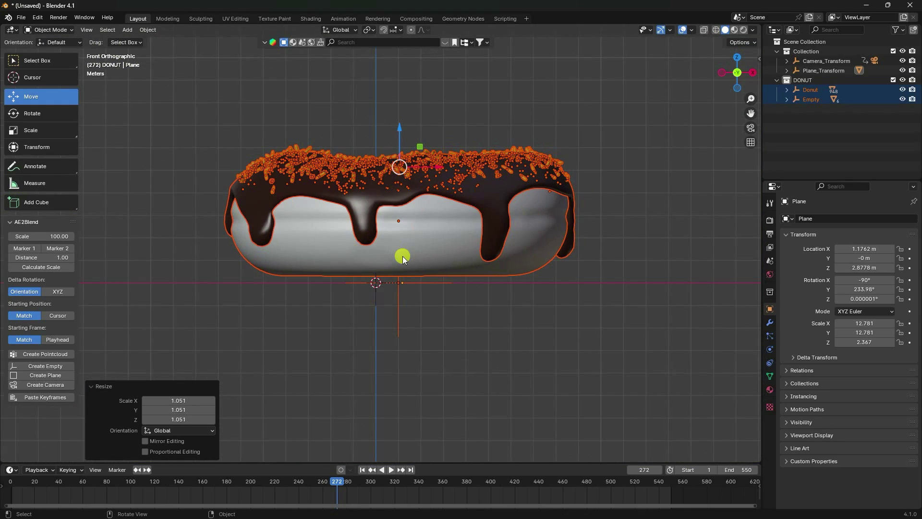
{"action": "scroll", "coordinate": [403, 258], "scroll_direction": "up", "scroll_amount": 4}
{"action": "left_click_drag", "start_coordinate": [420, 56], "coordinate": [357, 262]}
{"action": "middle_click_drag", "start_coordinate": [356, 262], "coordinate": [382, 274]}
{"action": "key", "text": "KP_0"}
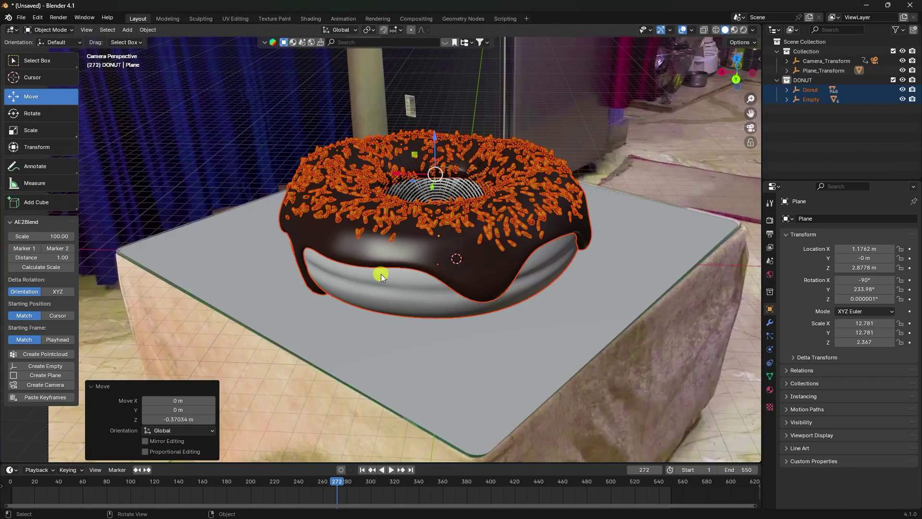
{"action": "left_click", "coordinate": [359, 471]}
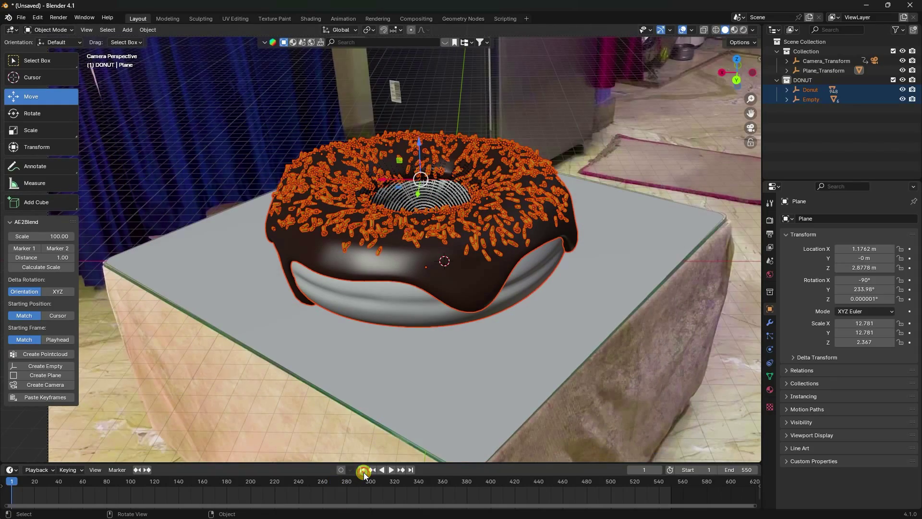
Step: Play the tracked shot from the start and stop at frame 321, confirming the donut stays seated
{"action": "left_click", "coordinate": [391, 469]}
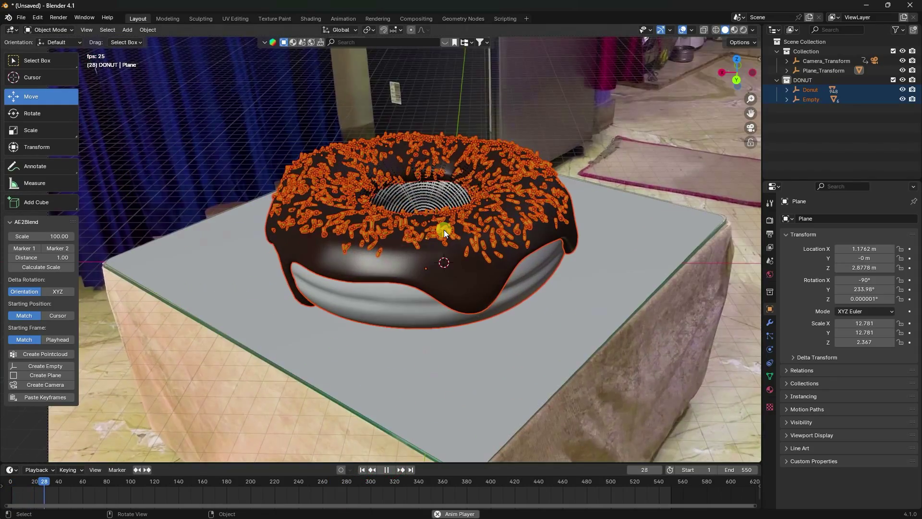
{"action": "left_click", "coordinate": [831, 150]}
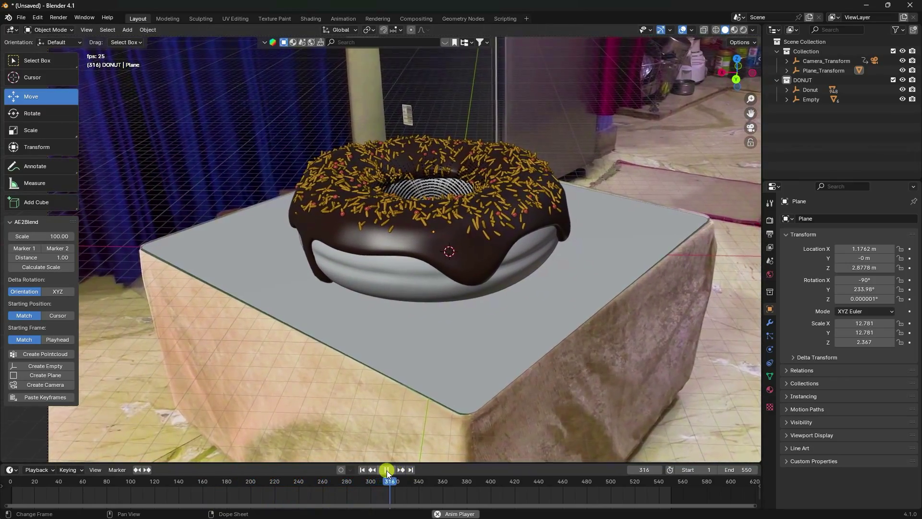
{"action": "left_click", "coordinate": [387, 471]}
{"action": "right_click", "coordinate": [793, 125]}
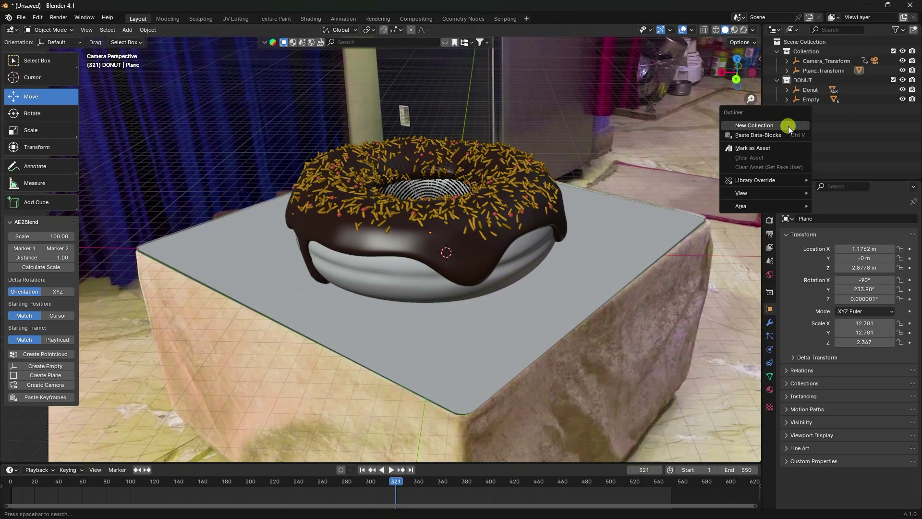
Step: Add a new collection and a UV sphere, raising the sphere high above the donut
{"action": "left_click", "coordinate": [788, 126]}
{"action": "key", "text": "KP_0"}
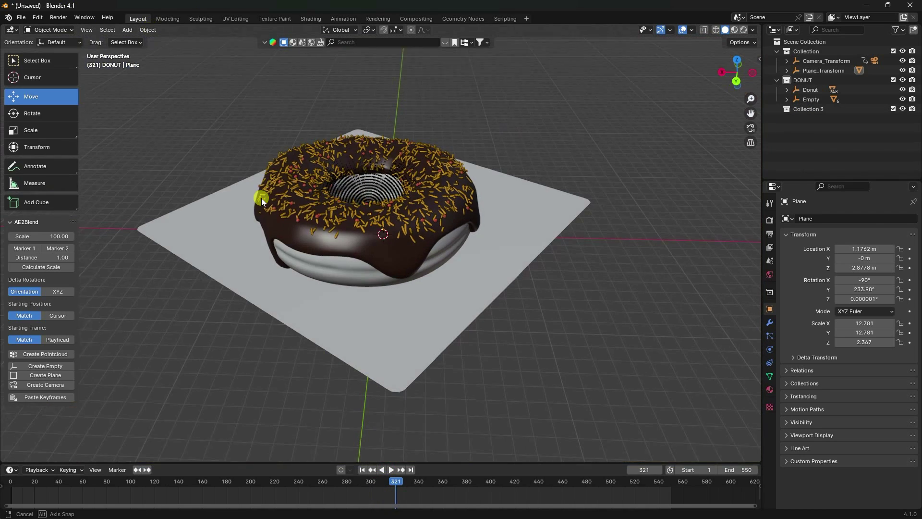
{"action": "left_click", "coordinate": [127, 29]}
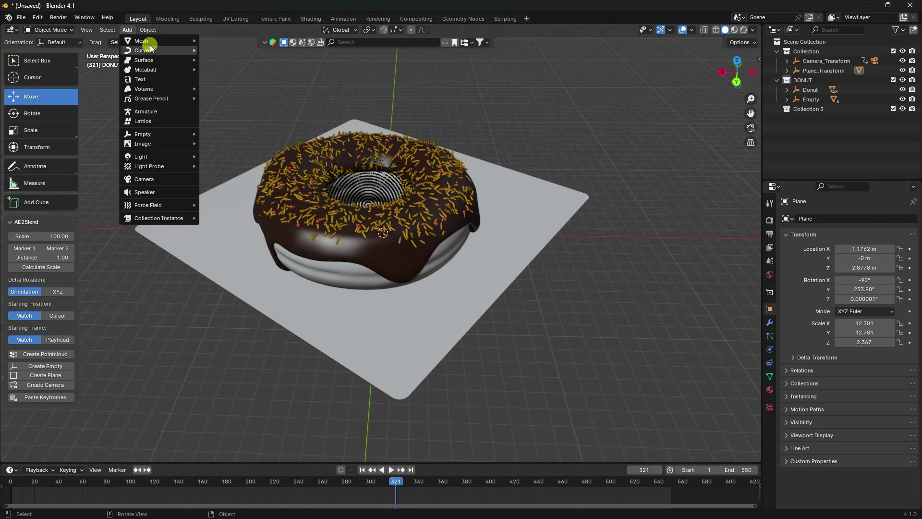
{"action": "mouse_move", "coordinate": [149, 42]}
{"action": "left_click", "coordinate": [238, 69]}
{"action": "middle_click_drag", "start_coordinate": [371, 245], "coordinate": [392, 215]}
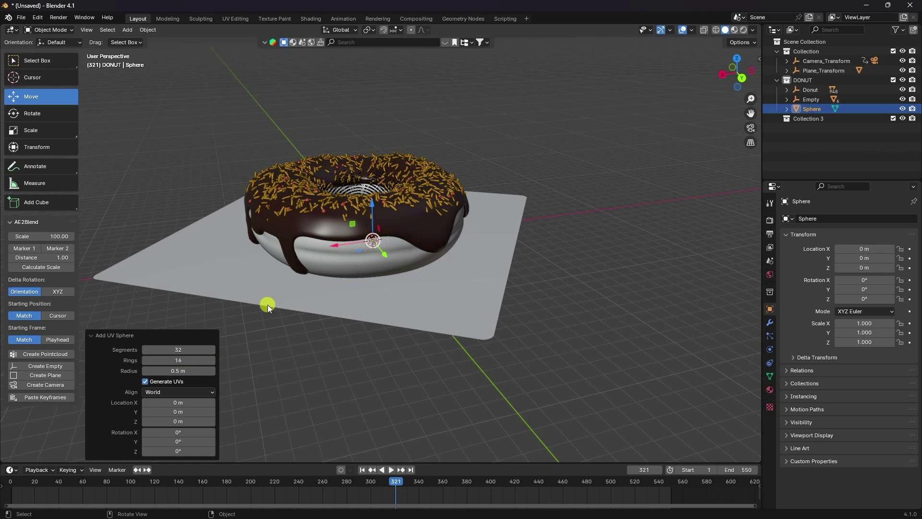
{"action": "left_click_drag", "start_coordinate": [370, 201], "coordinate": [402, 38]}
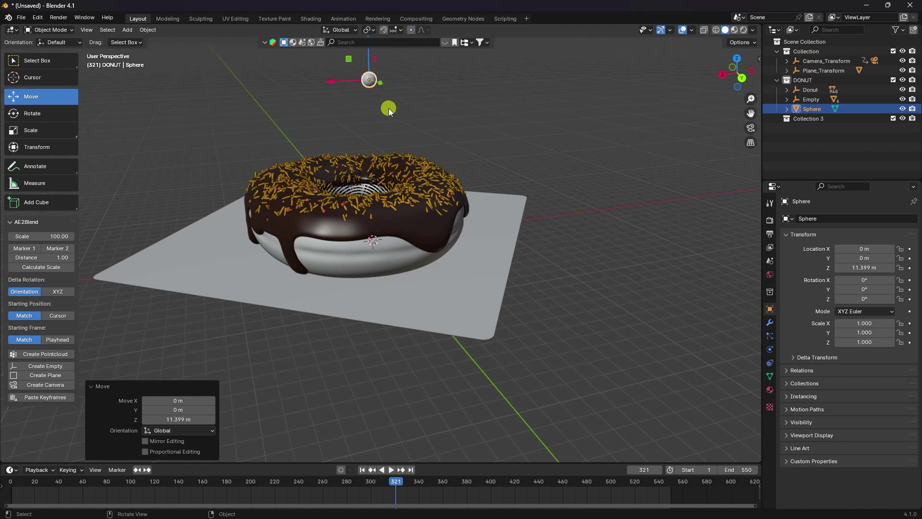
Step: Move the Sphere out to X 6.5606 m and raise it to Z 13.199 m
{"action": "key", "text": "KP_1"}
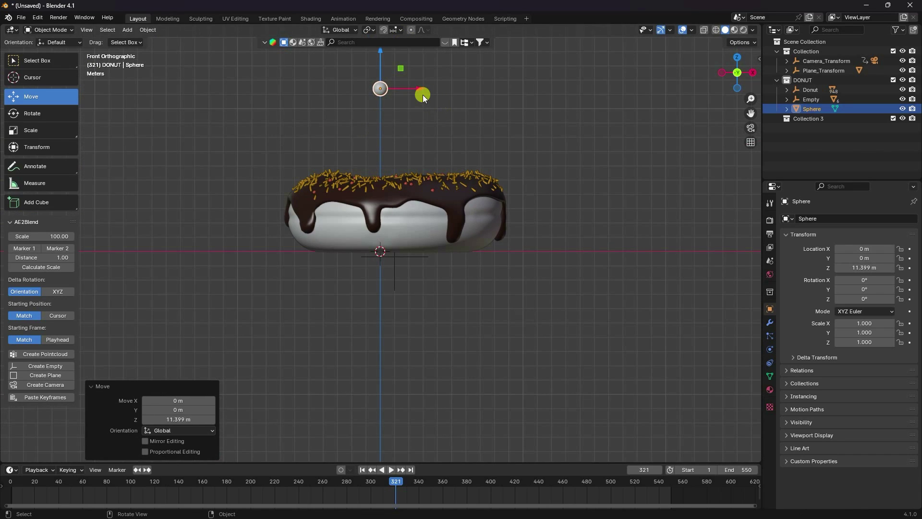
{"action": "key", "text": "KP_7"}
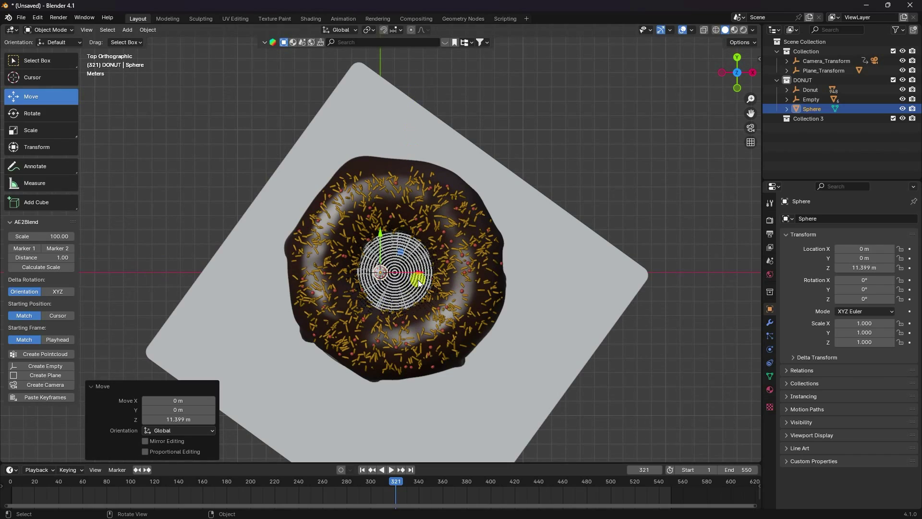
{"action": "left_click_drag", "start_coordinate": [418, 283], "coordinate": [514, 288]}
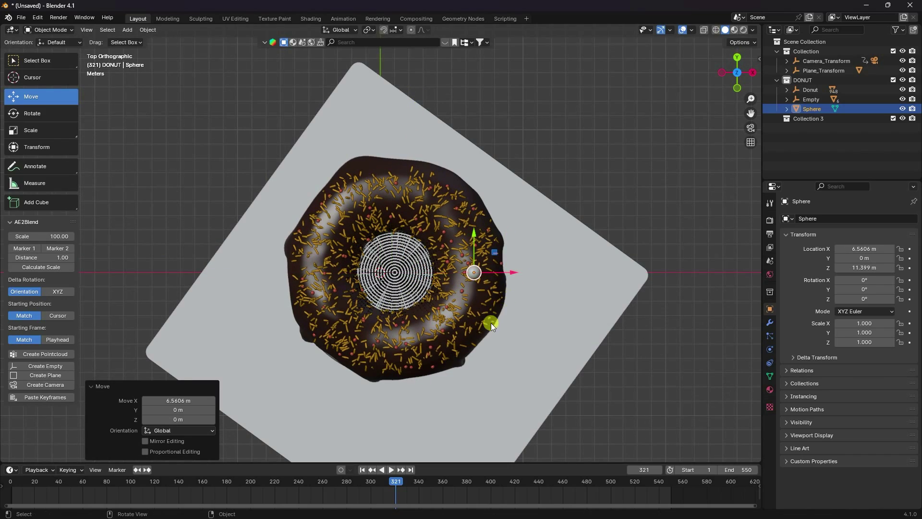
{"action": "middle_click_drag", "start_coordinate": [491, 323], "coordinate": [482, 239]}
{"action": "key", "text": "KP_0"}
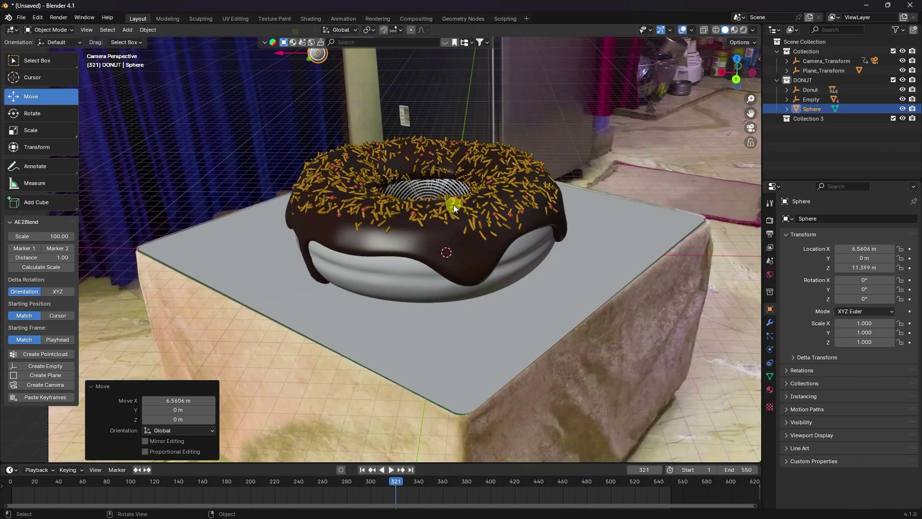
{"action": "left_click_drag", "start_coordinate": [345, 91], "coordinate": [341, 64]}
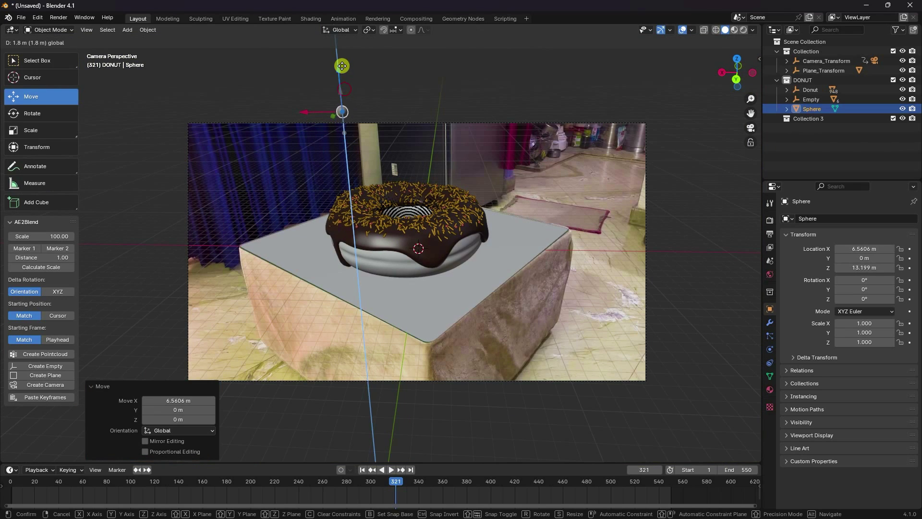
{"action": "key", "text": "KP_0"}
{"action": "middle_click_drag", "start_coordinate": [387, 163], "coordinate": [365, 168]}
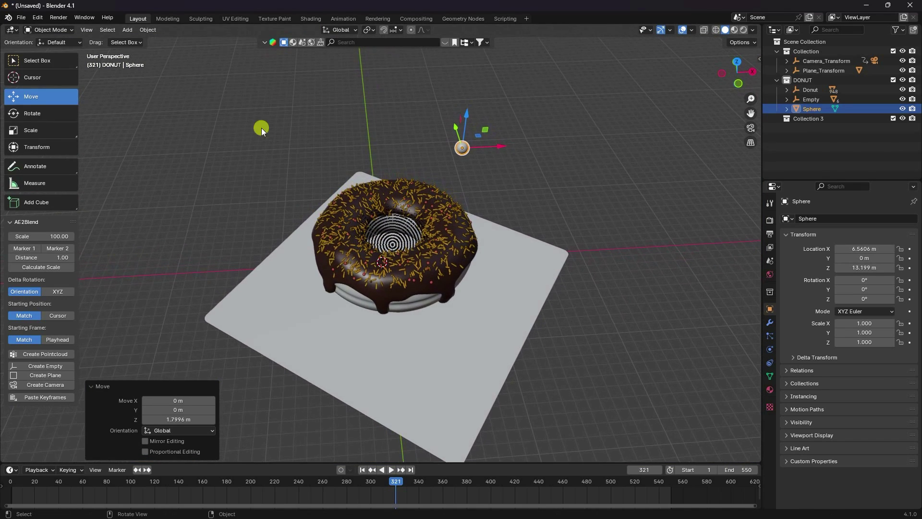
{"action": "left_click", "coordinate": [134, 30]}
Step: Add a plain-axes empty, offset it slightly from the donut's centre and lift it high above
{"action": "mouse_move", "coordinate": [161, 133]}
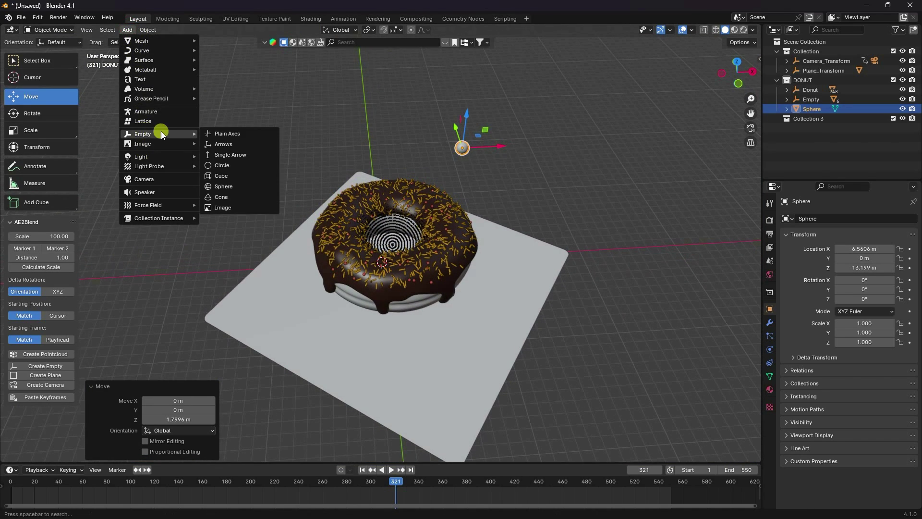
{"action": "left_click", "coordinate": [239, 135]}
{"action": "middle_click_drag", "start_coordinate": [239, 142], "coordinate": [346, 236]}
{"action": "key", "text": "KP_7"}
{"action": "scroll", "coordinate": [442, 266], "scroll_direction": "up", "scroll_amount": 5}
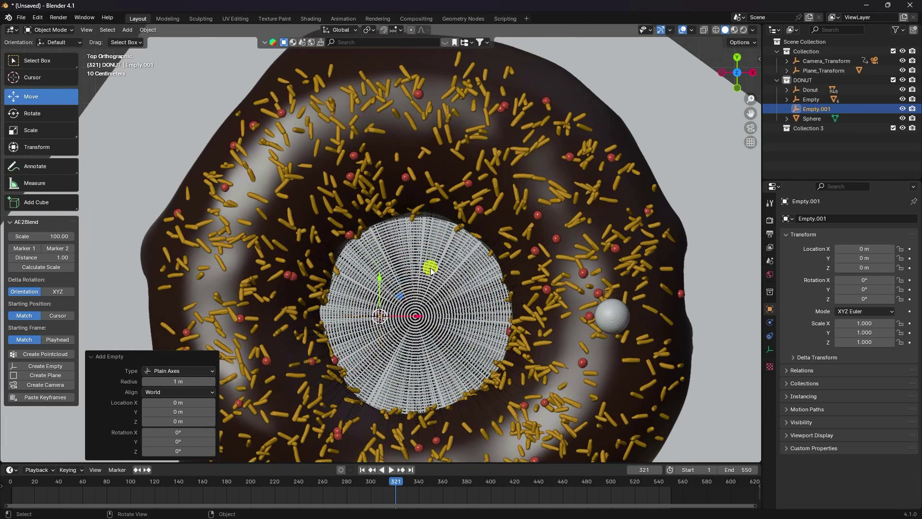
{"action": "left_click_drag", "start_coordinate": [404, 296], "coordinate": [438, 296]}
{"action": "scroll", "coordinate": [393, 238], "scroll_direction": "down", "scroll_amount": 5}
{"action": "mouse_move", "coordinate": [393, 237]}
{"action": "middle_mouse_down"}
{"action": "mouse_move", "coordinate": [431, 308]}
{"action": "mouse_move", "coordinate": [425, 234]}
{"action": "mouse_move", "coordinate": [409, 245]}
{"action": "middle_mouse_up"}
{"action": "key", "text": "KP_1"}
{"action": "left_click_drag", "start_coordinate": [389, 212], "coordinate": [407, 98]}
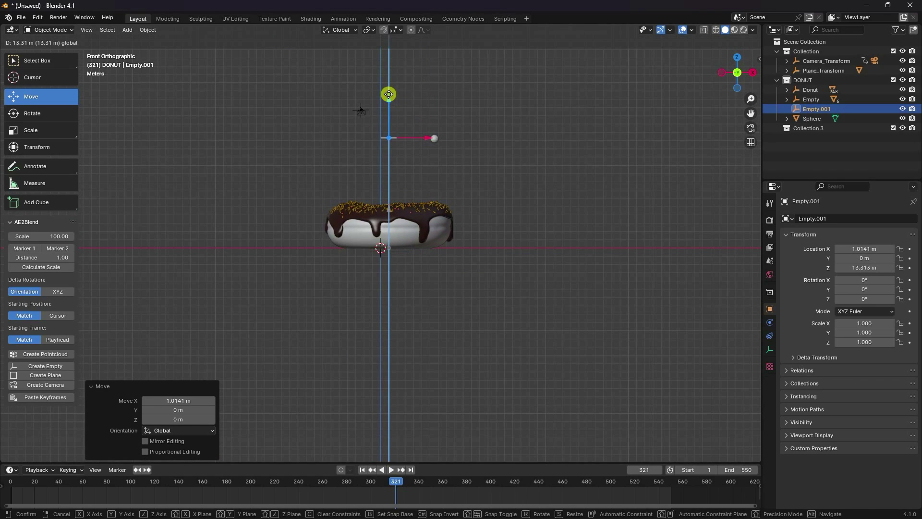
{"action": "left_click_drag", "start_coordinate": [389, 95], "coordinate": [388, 94]}
{"action": "scroll", "coordinate": [478, 146], "scroll_direction": "up", "scroll_amount": 5}
{"action": "middle_click_drag", "start_coordinate": [478, 145], "coordinate": [481, 331], "text": "shift"}
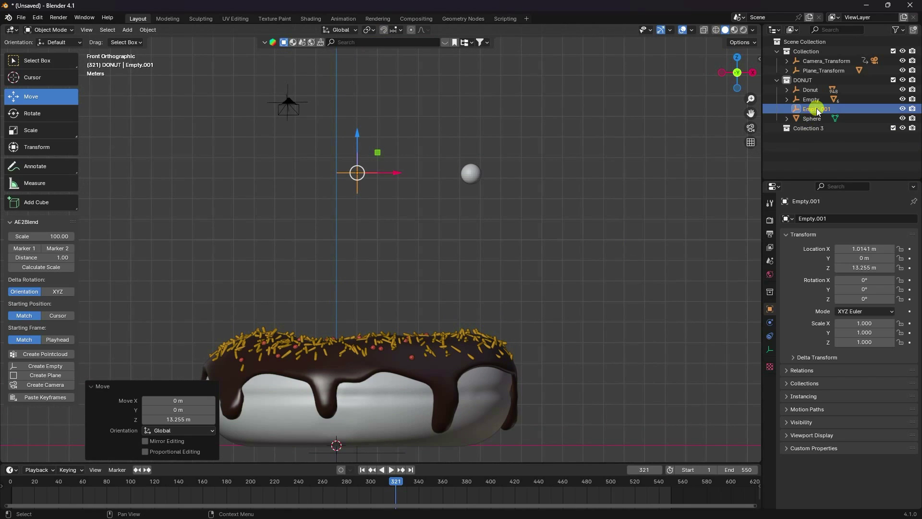
Step: Move the empty and Sphere into Collection 3 and parent the Sphere to the empty
{"action": "left_click", "coordinate": [813, 120], "text": "ctrl"}
{"action": "left_click_drag", "start_coordinate": [813, 119], "coordinate": [815, 129]}
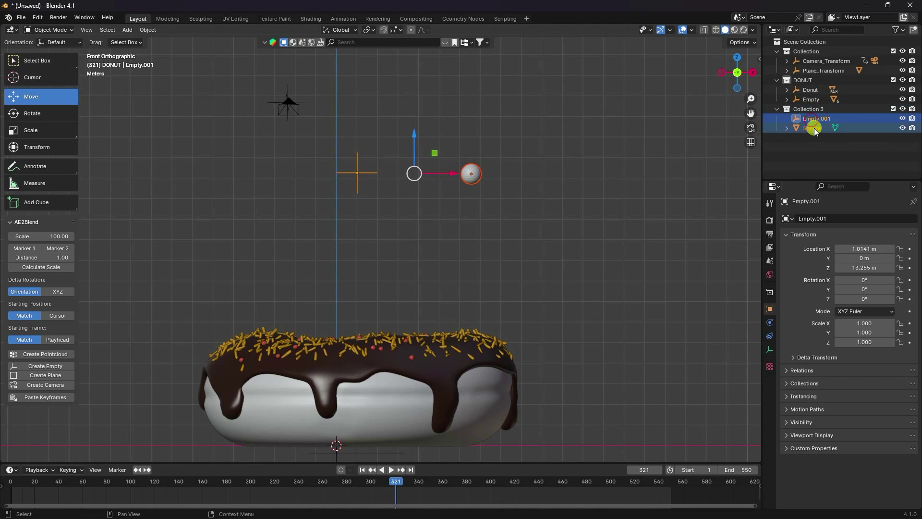
{"action": "left_click", "coordinate": [812, 120]}
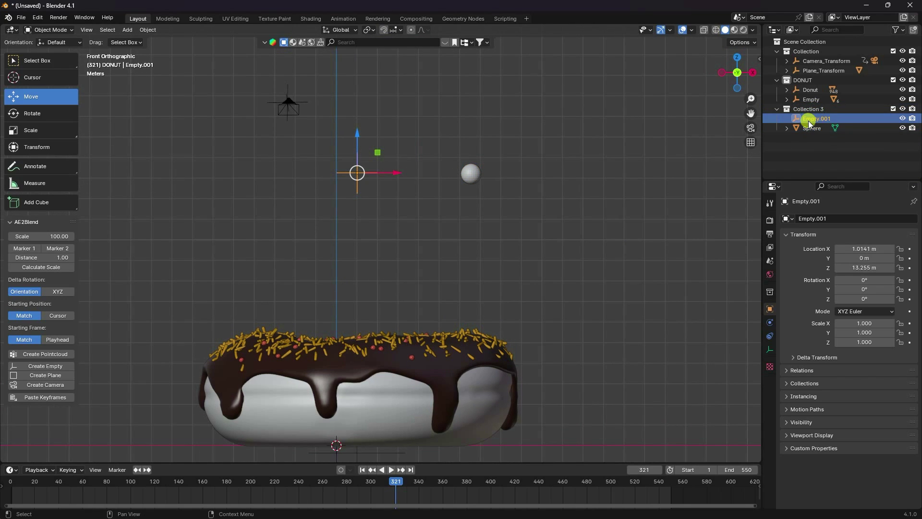
{"action": "left_click", "coordinate": [813, 129], "text": "ctrl"}
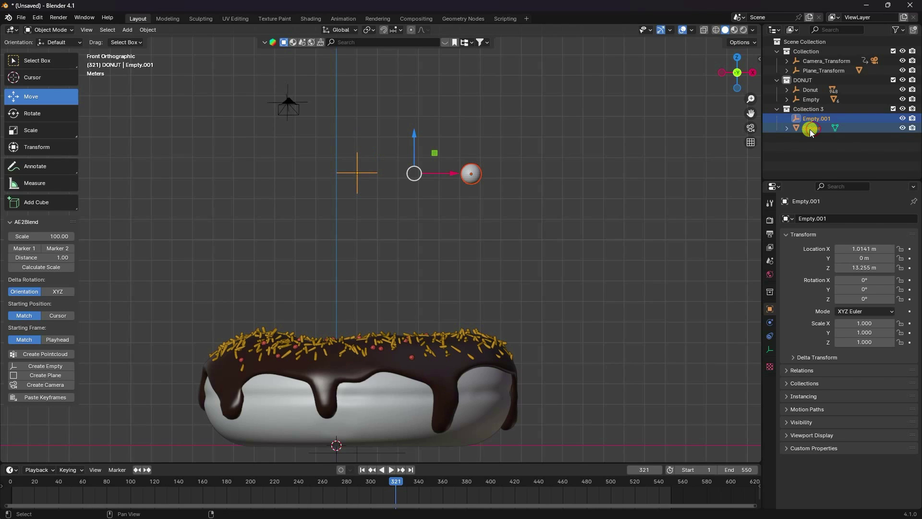
{"action": "key", "text": "ctrl+p"}
{"action": "left_click", "coordinate": [511, 192]}
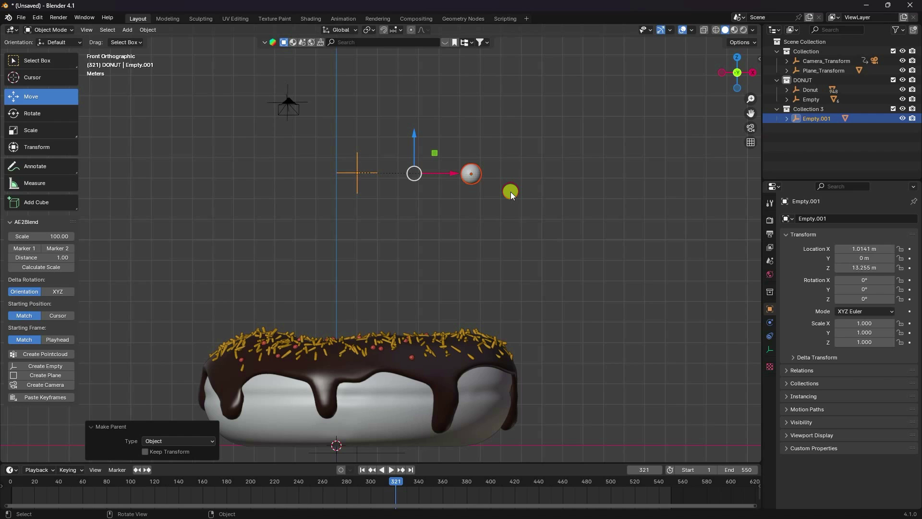
Step: Keyframe the empty's Z rotation at 0° on frame 1
{"action": "middle_click_drag", "start_coordinate": [490, 213], "coordinate": [447, 262]}
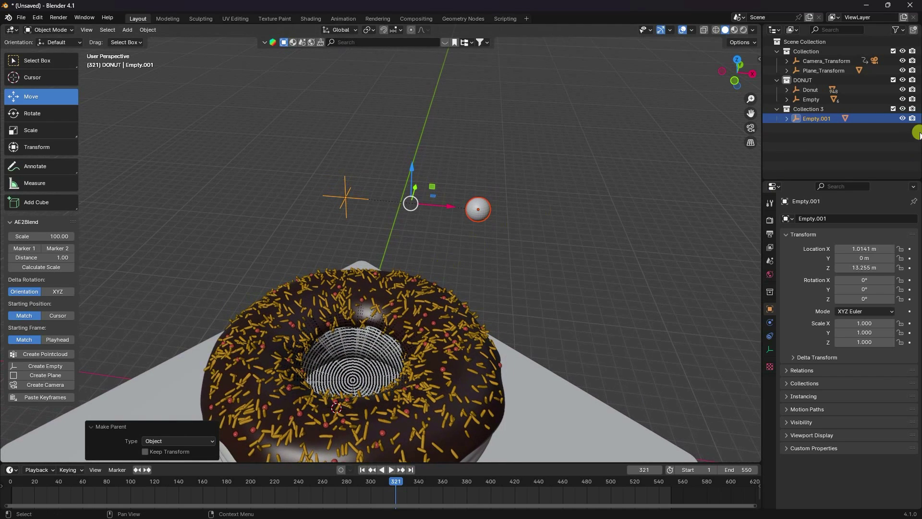
{"action": "left_click", "coordinate": [811, 118]}
{"action": "mouse_move", "coordinate": [865, 300]}
{"action": "left_mouse_down"}
{"action": "mouse_move", "coordinate": [144, 300]}
{"action": "mouse_move", "coordinate": [399, 252]}
{"action": "mouse_move", "coordinate": [134, 294]}
{"action": "mouse_move", "coordinate": [284, 278]}
{"action": "mouse_move", "coordinate": [863, 296]}
{"action": "left_mouse_up"}
{"action": "key", "text": "Return"}
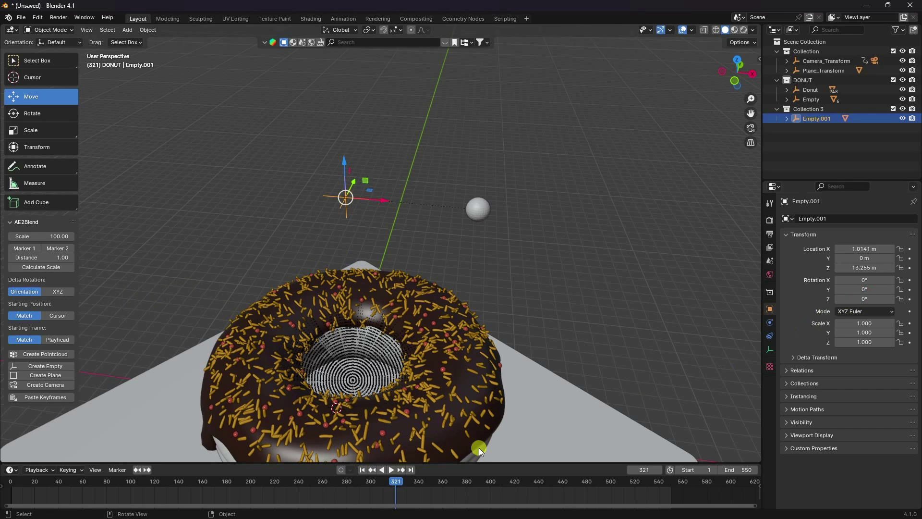
{"action": "left_click", "coordinate": [362, 471]}
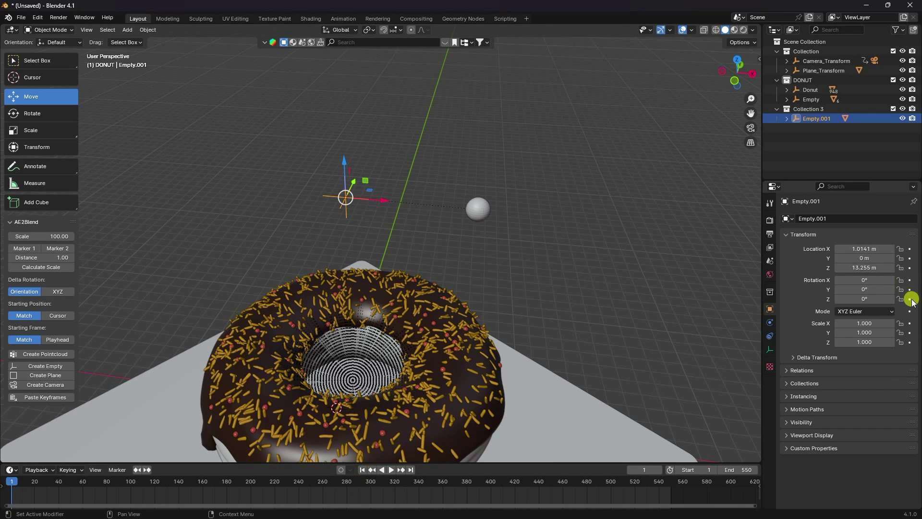
{"action": "left_click", "coordinate": [909, 299]}
Step: Keyframe the empty's Z rotation at 720° on frame 550
{"action": "left_click", "coordinate": [410, 470]}
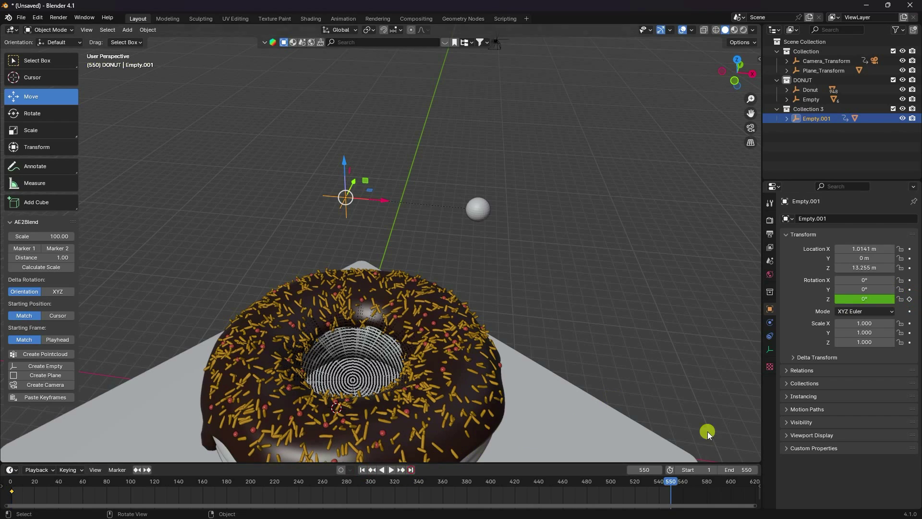
{"action": "left_click", "coordinate": [864, 298]}
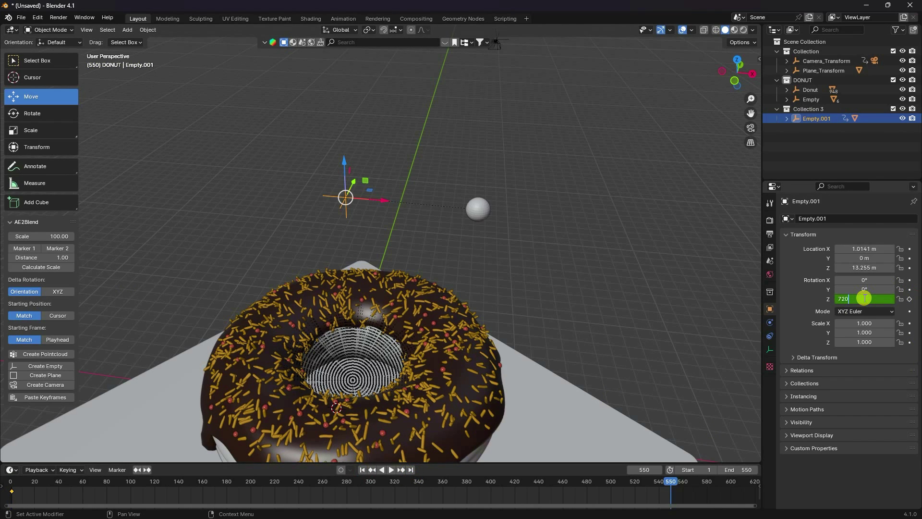
{"action": "type", "text": "720"}
{"action": "key", "text": "Return"}
{"action": "left_click", "coordinate": [909, 299]}
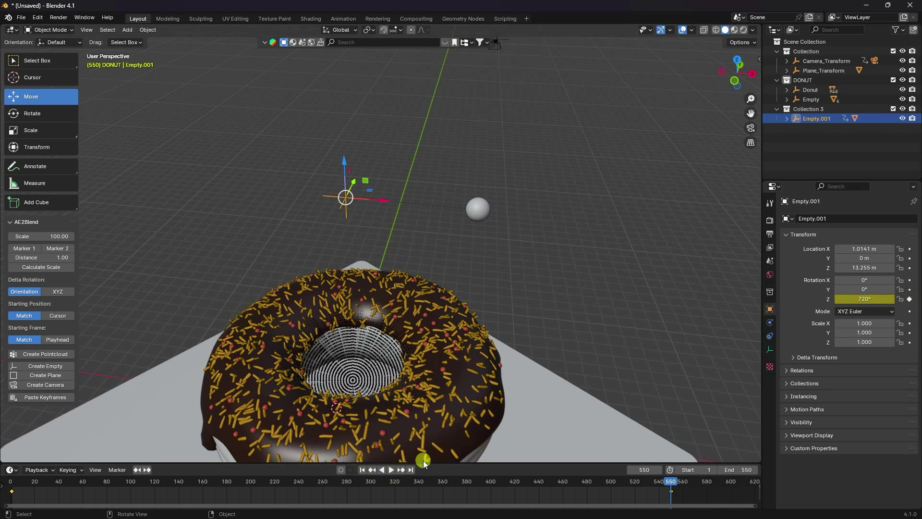
{"action": "left_click_drag", "start_coordinate": [423, 460], "coordinate": [422, 447]}
{"action": "left_click", "coordinate": [363, 456]}
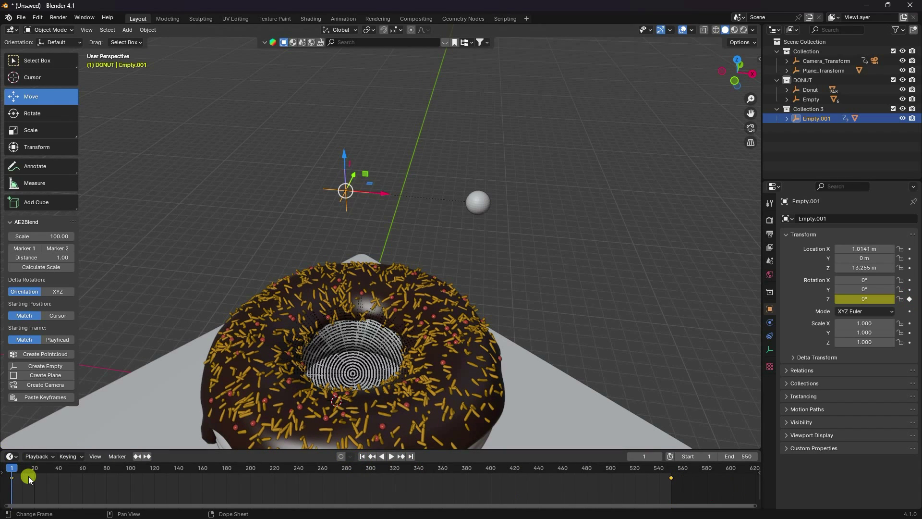
Step: Set the rotation keyframes to constant-speed interpolation and preview the orbit in camera view
{"action": "key", "text": "t"}
{"action": "left_click", "coordinate": [27, 462]}
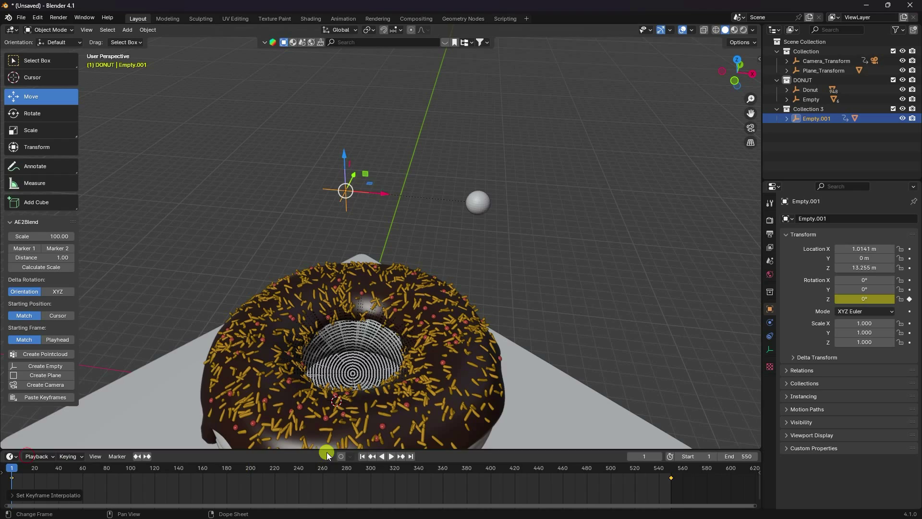
{"action": "key", "text": "KP_0"}
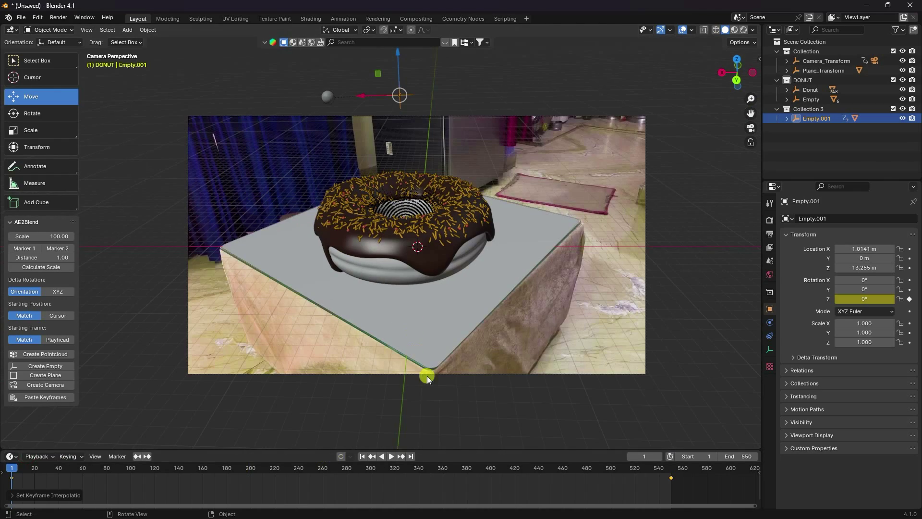
{"action": "left_click", "coordinate": [361, 456]}
{"action": "left_click", "coordinate": [391, 456]}
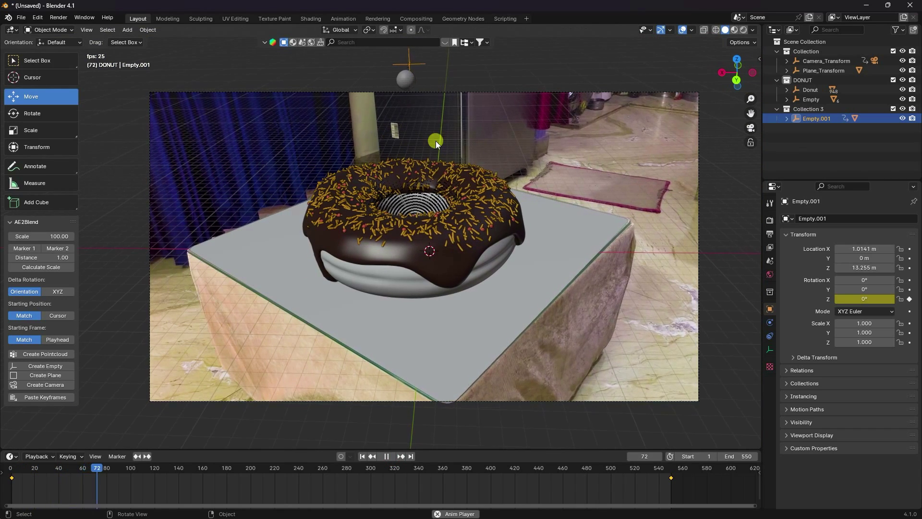
{"action": "left_click", "coordinate": [387, 456]}
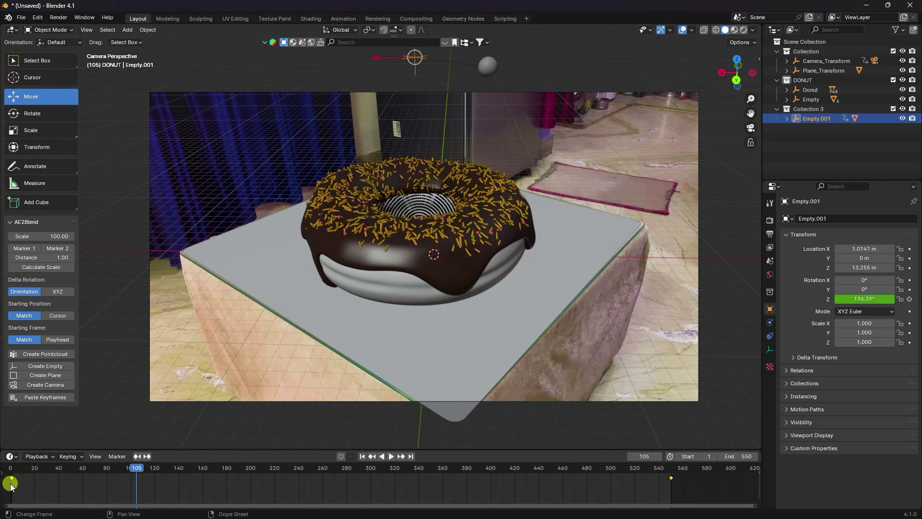
Step: Switch the rotation interpolation to ease in and out and replay the orbit from frame 1
{"action": "key", "text": "t"}
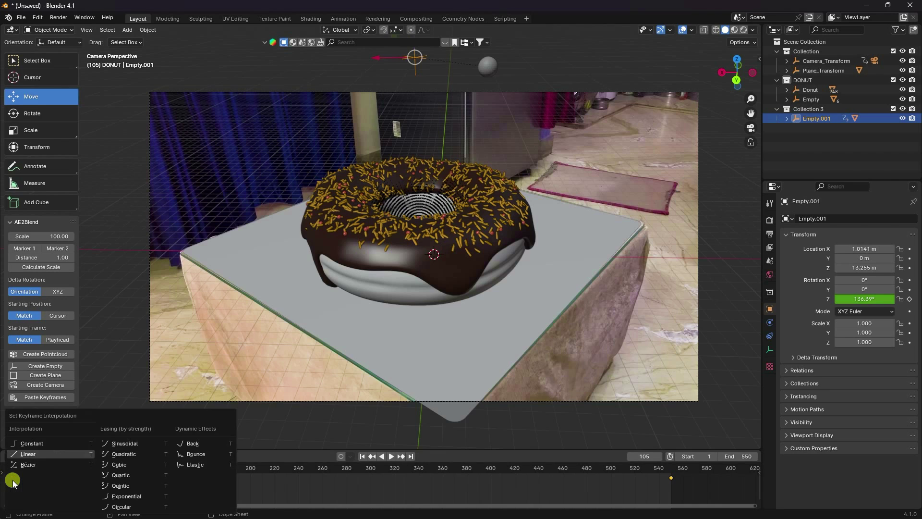
{"action": "left_click", "coordinate": [31, 466]}
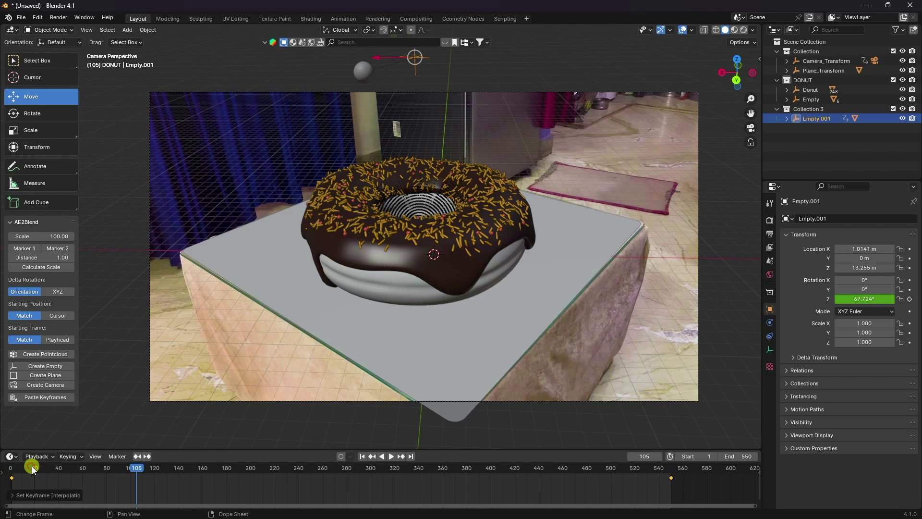
{"action": "left_click", "coordinate": [363, 457]}
{"action": "left_click", "coordinate": [391, 456]}
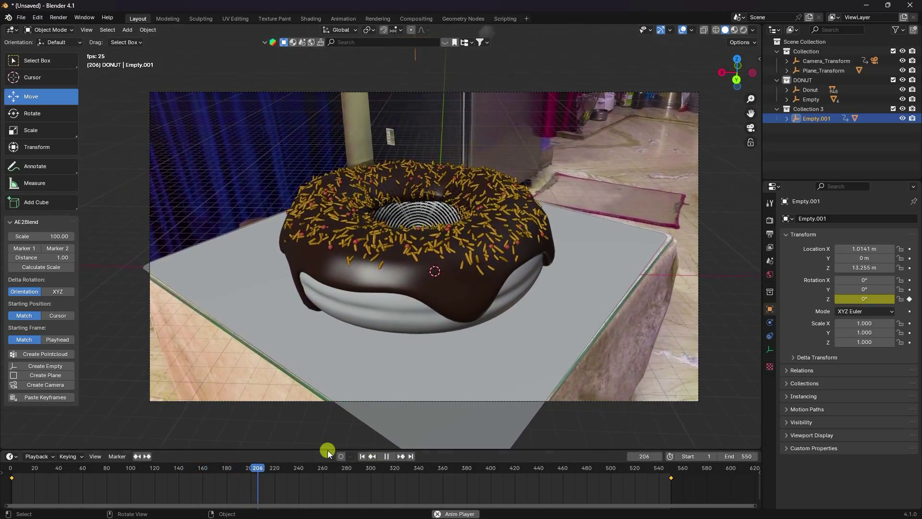
{"action": "left_click_drag", "start_coordinate": [328, 450], "coordinate": [322, 473]}
{"action": "scroll", "coordinate": [408, 246], "scroll_direction": "up", "scroll_amount": 1}
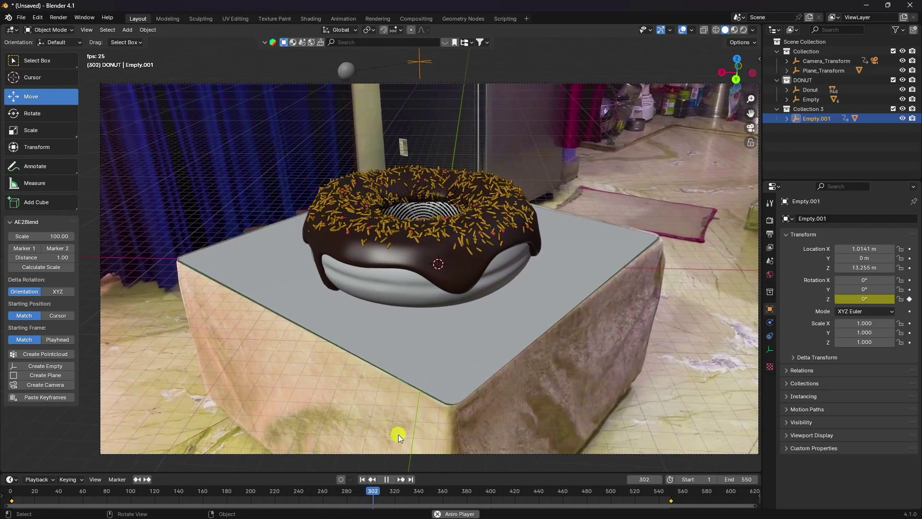
{"action": "left_click", "coordinate": [387, 479]}
{"action": "left_click", "coordinate": [362, 479]}
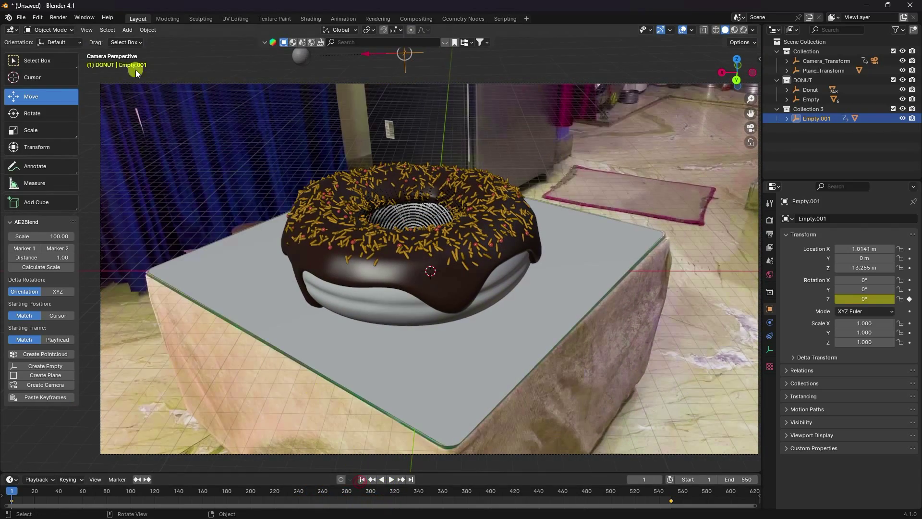
{"action": "mouse_move", "coordinate": [293, 148]}
{"action": "middle_mouse_down"}
{"action": "mouse_move", "coordinate": [321, 204]}
{"action": "mouse_move", "coordinate": [299, 149]}
{"action": "middle_mouse_up"}
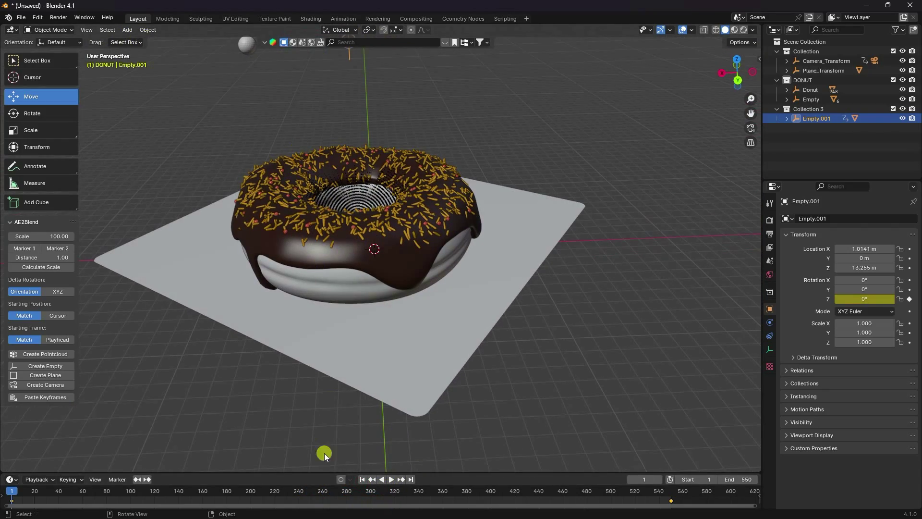
Step: Apply Quick Liquid to the yellow sphere, creating a Liquid Domain around it
{"action": "middle_click_drag", "start_coordinate": [372, 423], "coordinate": [306, 193]}
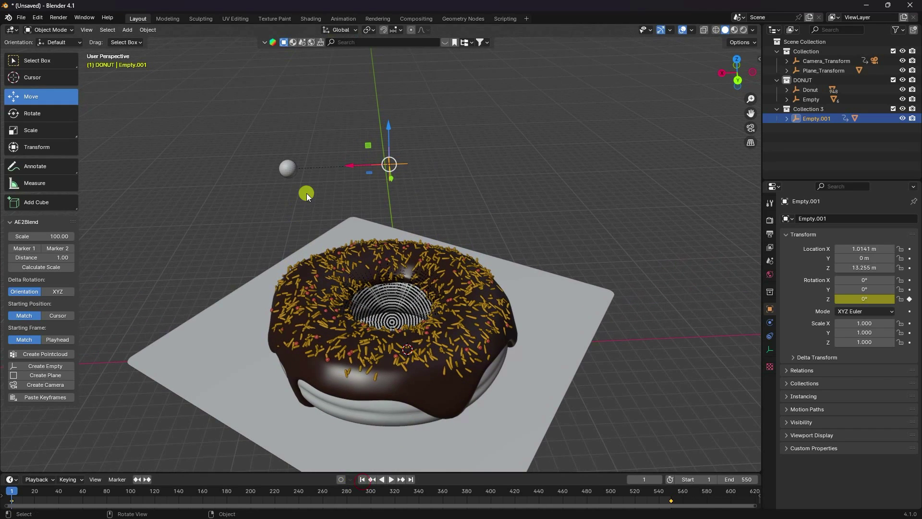
{"action": "left_click", "coordinate": [287, 171]}
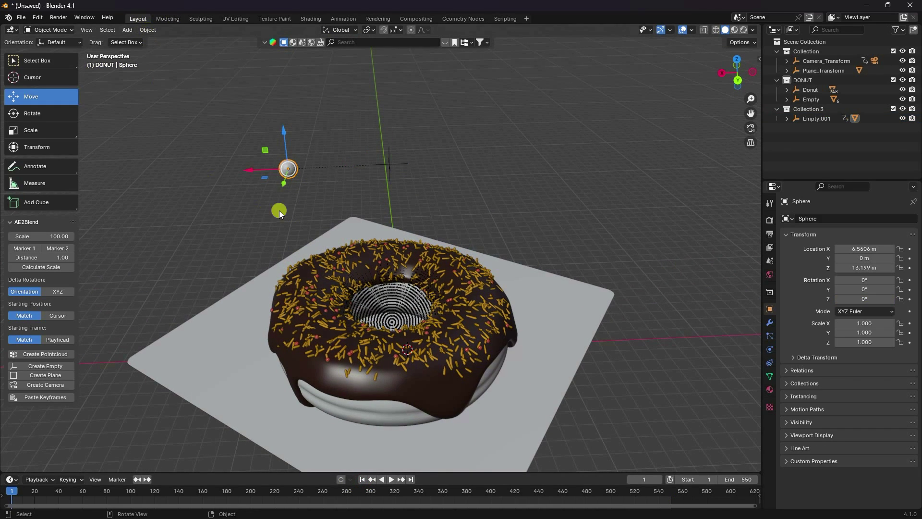
{"action": "left_click", "coordinate": [146, 29]}
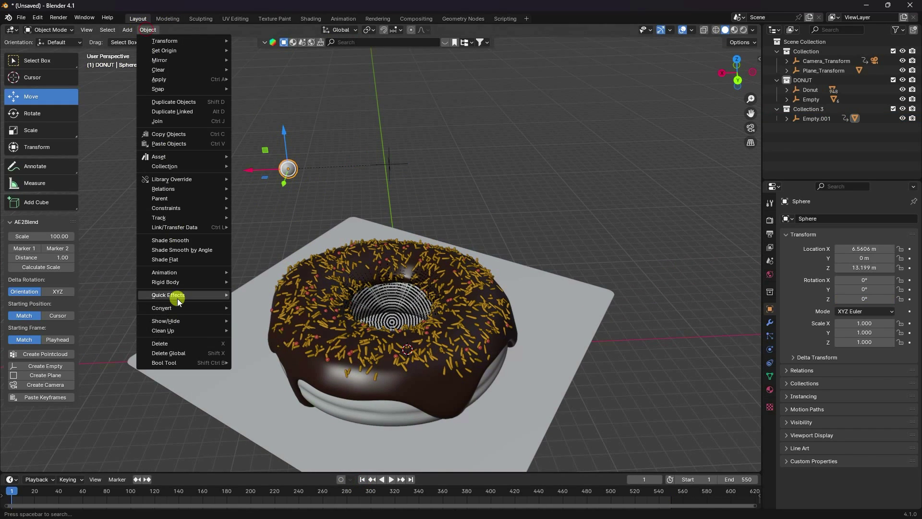
{"action": "mouse_move", "coordinate": [177, 295]}
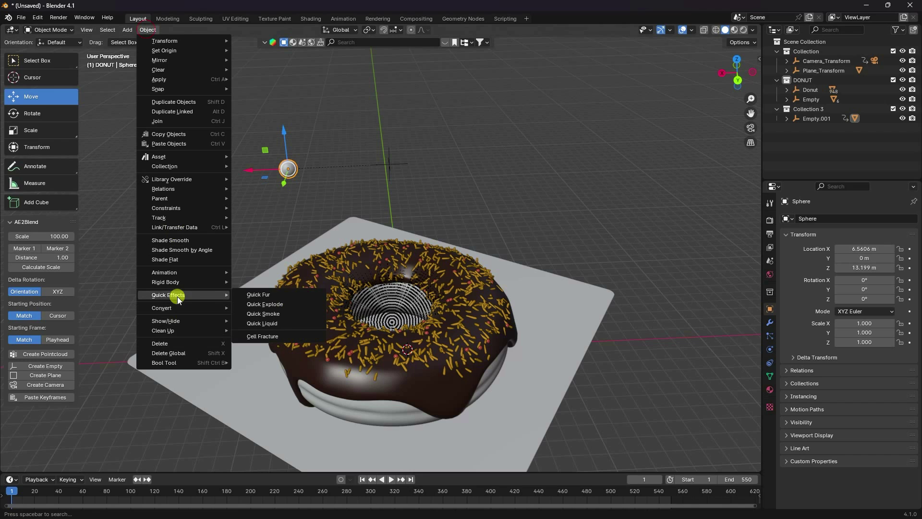
{"action": "left_click", "coordinate": [258, 323]}
{"action": "middle_click_drag", "start_coordinate": [257, 323], "coordinate": [429, 406]}
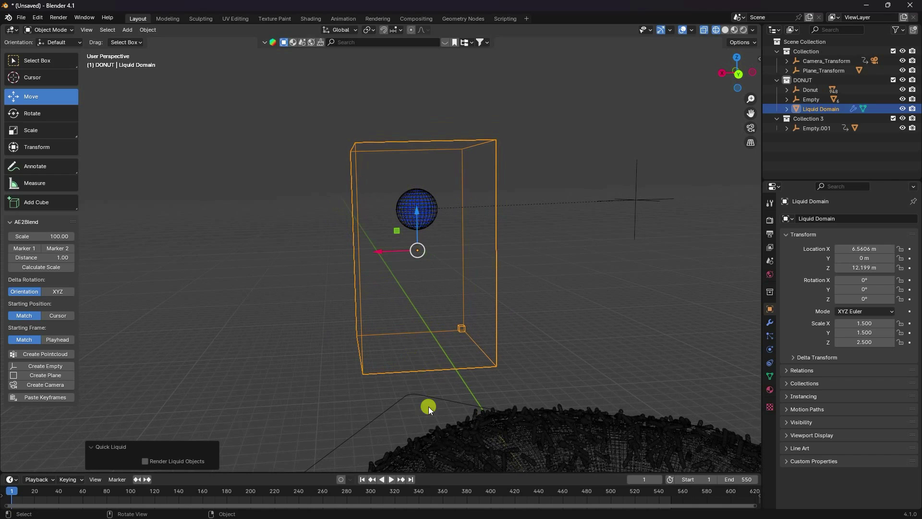
Step: Play the liquid simulation, rewind to frame 1 and replay it to preview the falling liquid
{"action": "left_click", "coordinate": [393, 479]}
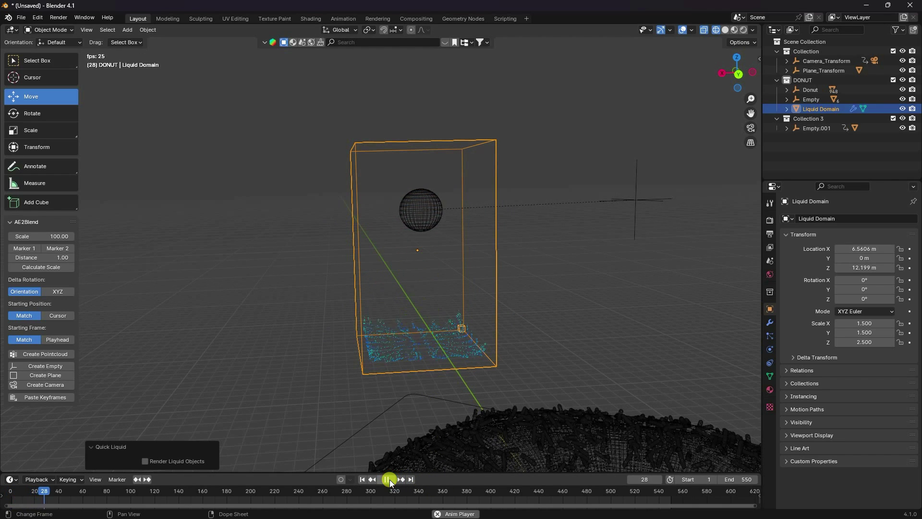
{"action": "scroll", "coordinate": [427, 420], "scroll_direction": "up", "scroll_amount": 3}
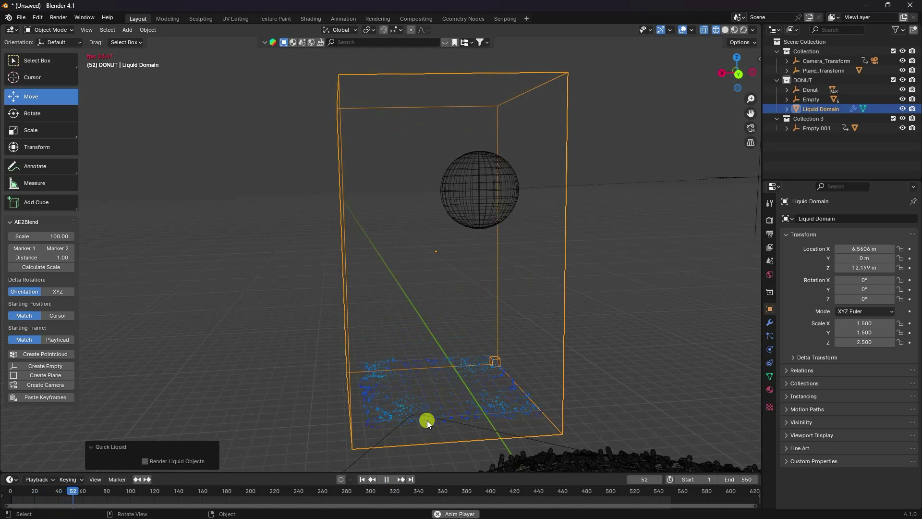
{"action": "left_click", "coordinate": [382, 479]}
{"action": "left_click", "coordinate": [368, 479]}
{"action": "left_click", "coordinate": [392, 479]}
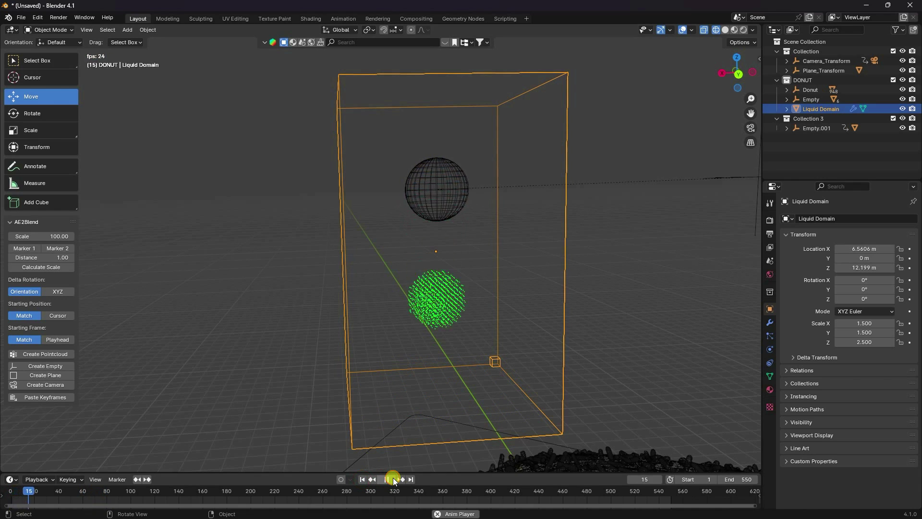
{"action": "left_click", "coordinate": [393, 479]}
Step: Return to frame 1 and move the Liquid Domain into Collection 3 in the Outliner
{"action": "left_click", "coordinate": [362, 480]}
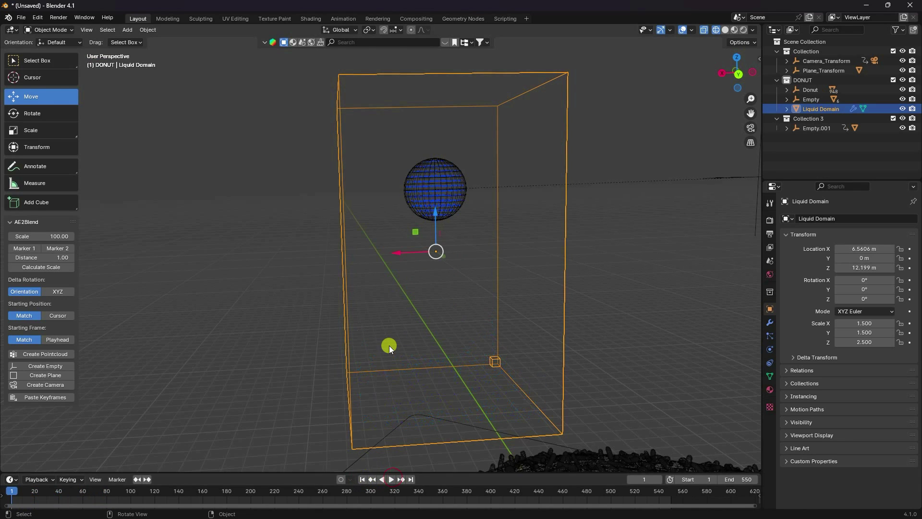
{"action": "middle_click_drag", "start_coordinate": [389, 345], "coordinate": [418, 260]}
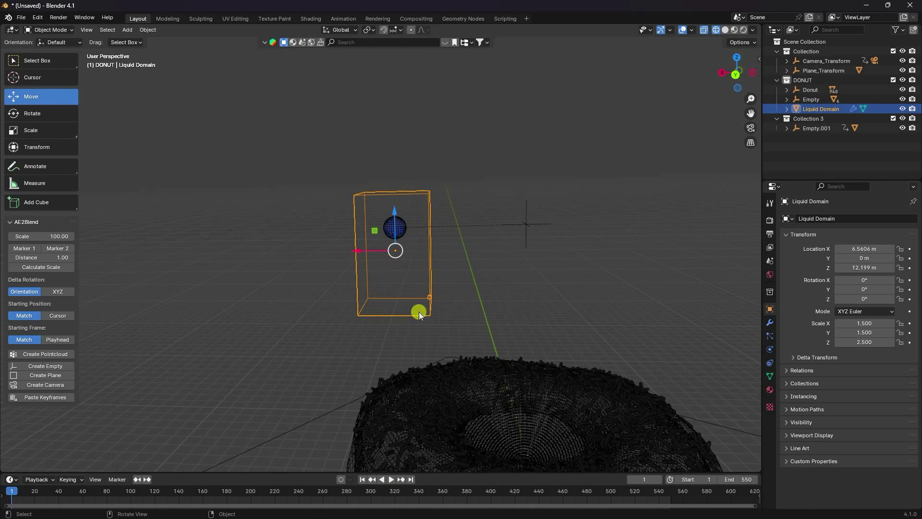
{"action": "left_click_drag", "start_coordinate": [830, 109], "coordinate": [823, 119]}
{"action": "scroll", "coordinate": [402, 206], "scroll_direction": "down", "scroll_amount": 5}
{"action": "key", "text": "KP_1"}
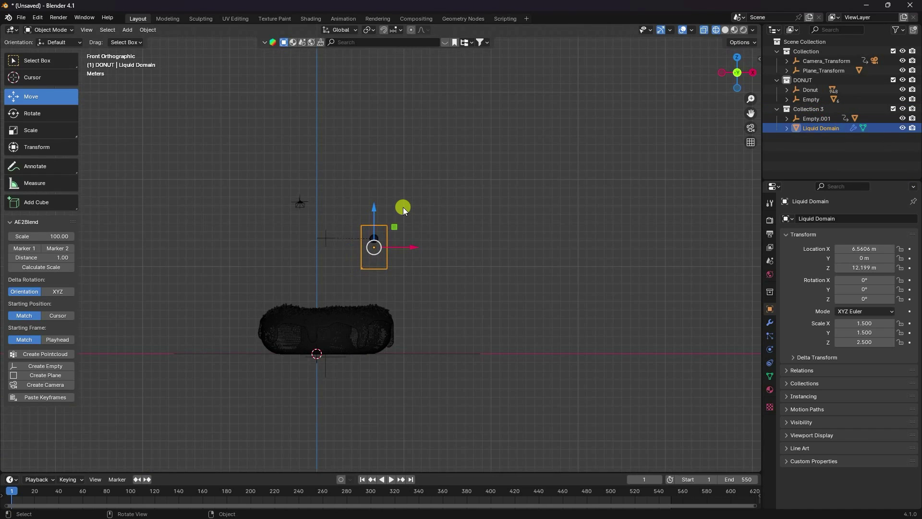
Step: Roughly enlarge the liquid domain with S and slide it over the donut
{"action": "key", "text": "s"}
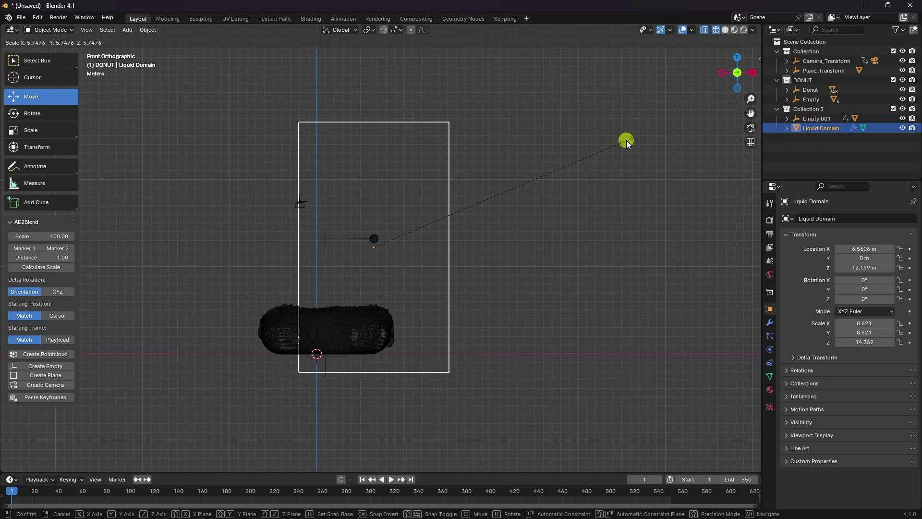
{"action": "left_click", "coordinate": [626, 140]}
{"action": "key", "text": "s"}
{"action": "left_click", "coordinate": [445, 211]}
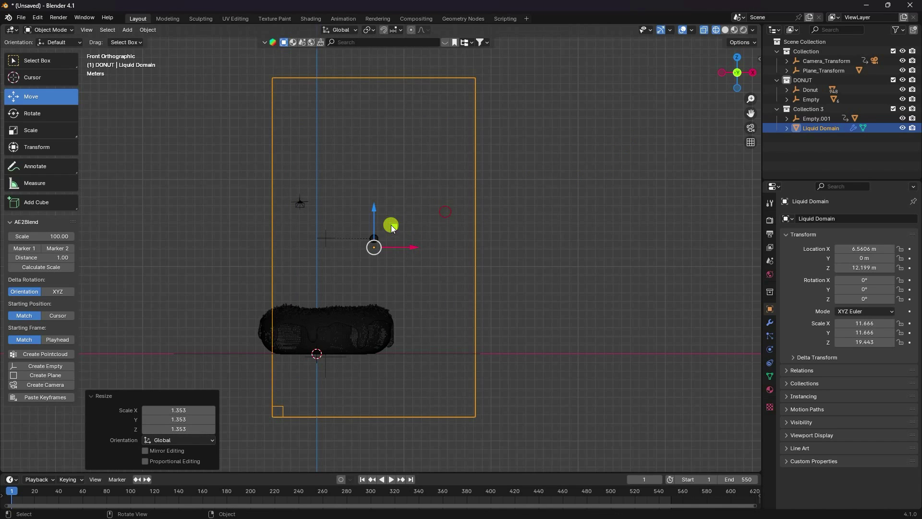
{"action": "left_click_drag", "start_coordinate": [419, 245], "coordinate": [364, 260]}
{"action": "mouse_move", "coordinate": [364, 259]}
{"action": "middle_mouse_down"}
{"action": "mouse_move", "coordinate": [446, 278]}
{"action": "mouse_move", "coordinate": [355, 259]}
{"action": "middle_mouse_up"}
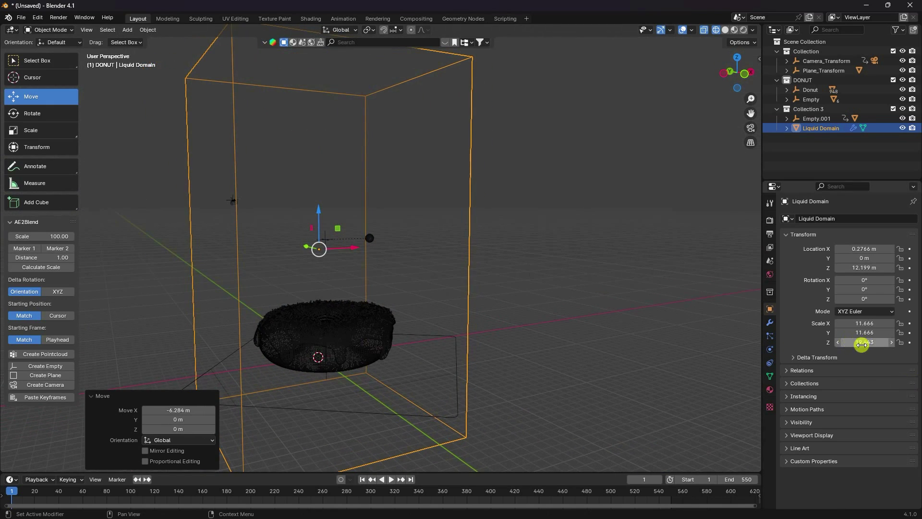
{"action": "left_click_drag", "start_coordinate": [860, 341], "coordinate": [568, 422]}
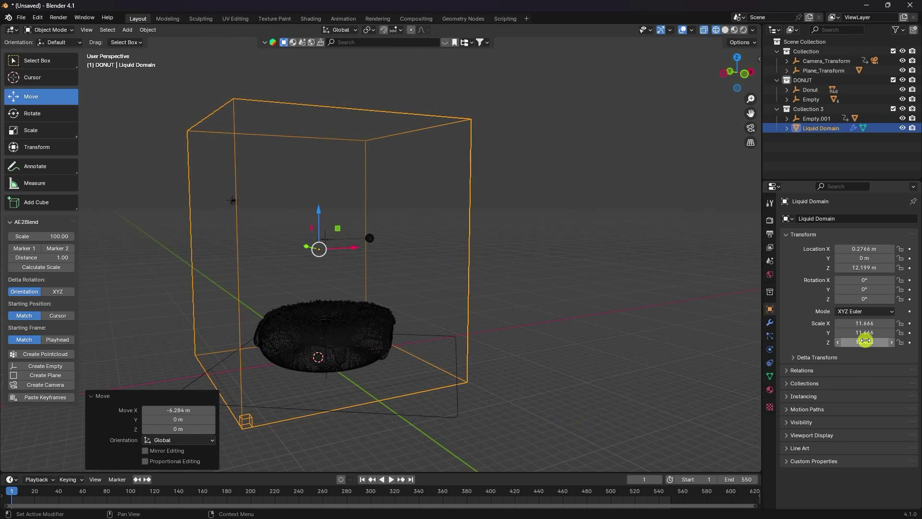
Step: Set the Liquid Domain's scale to X 20, Y 20, Z 15
{"action": "left_click", "coordinate": [859, 323]}
{"action": "type", "text": "20"}
{"action": "key", "text": "Tab"}
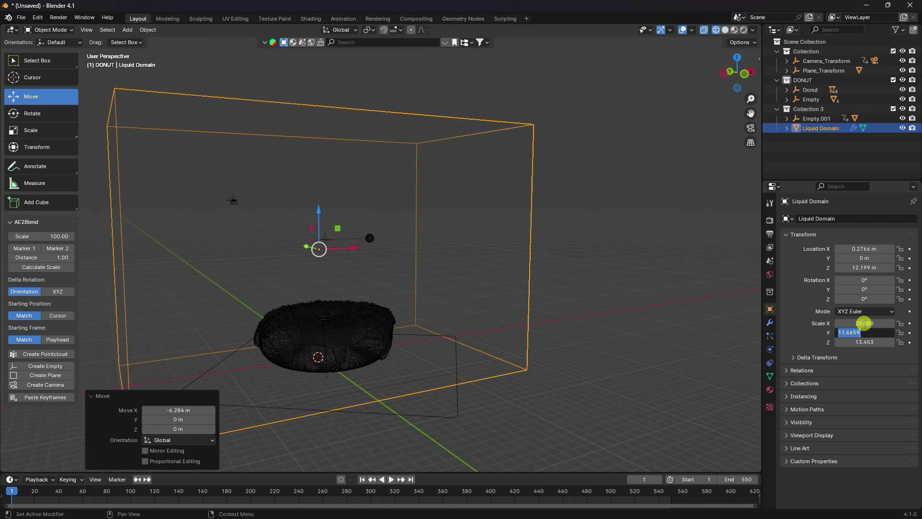
{"action": "type", "text": "20"}
{"action": "key", "text": "Tab"}
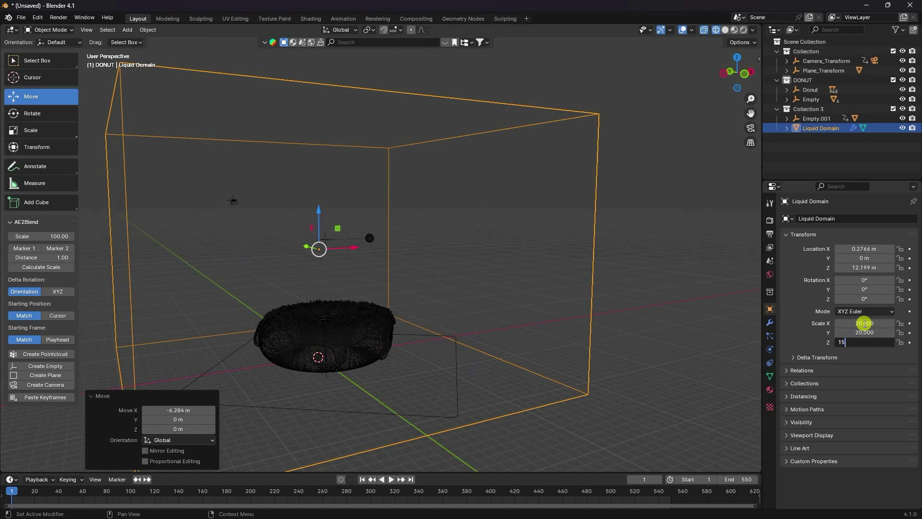
{"action": "type", "text": "15"}
{"action": "key", "text": "Return"}
Step: Raise the domain on Z to about 14.534 m so it encloses the donut
{"action": "key", "text": "KP_0"}
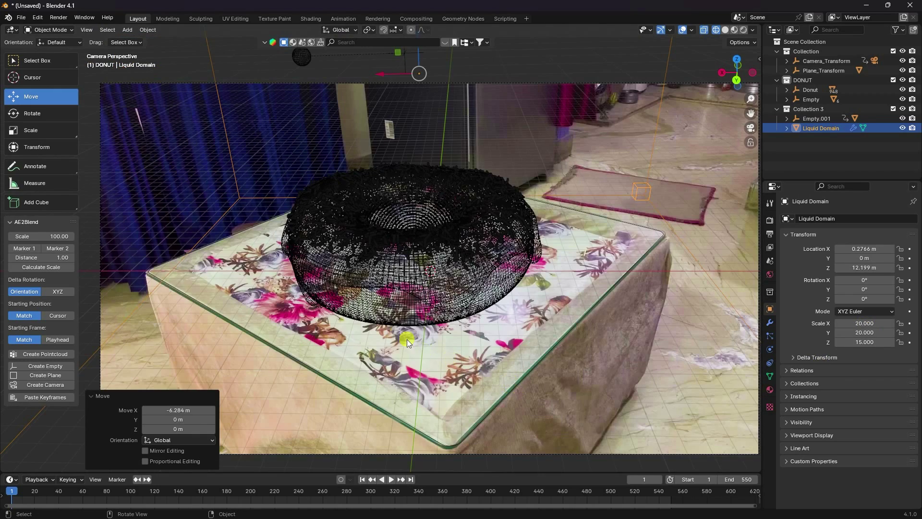
{"action": "key", "text": "KP_1"}
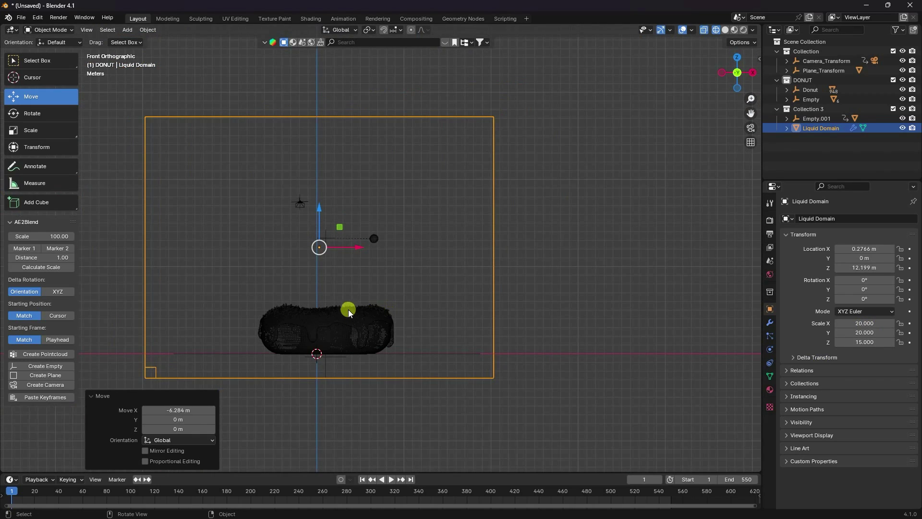
{"action": "scroll", "coordinate": [337, 315], "scroll_direction": "up", "scroll_amount": 2}
{"action": "middle_click_drag", "start_coordinate": [337, 314], "coordinate": [552, 282], "text": "shift"}
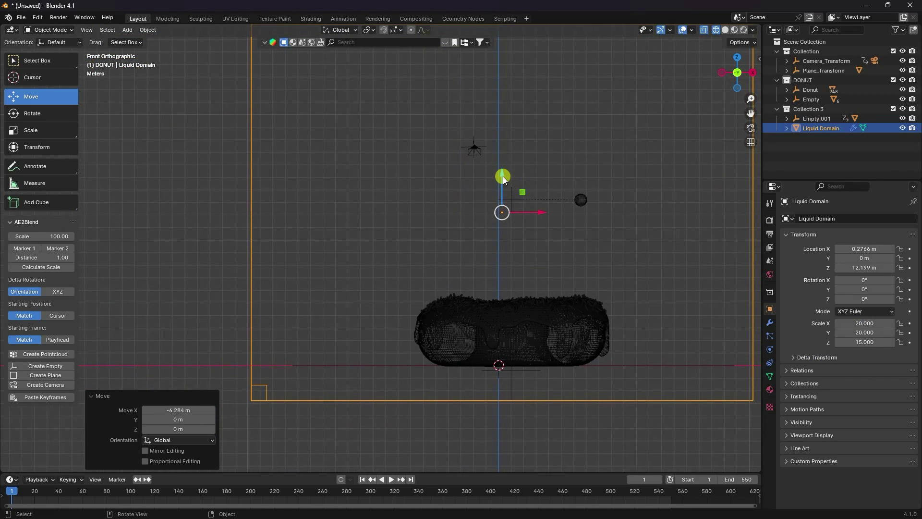
{"action": "left_click_drag", "start_coordinate": [503, 174], "coordinate": [503, 136]}
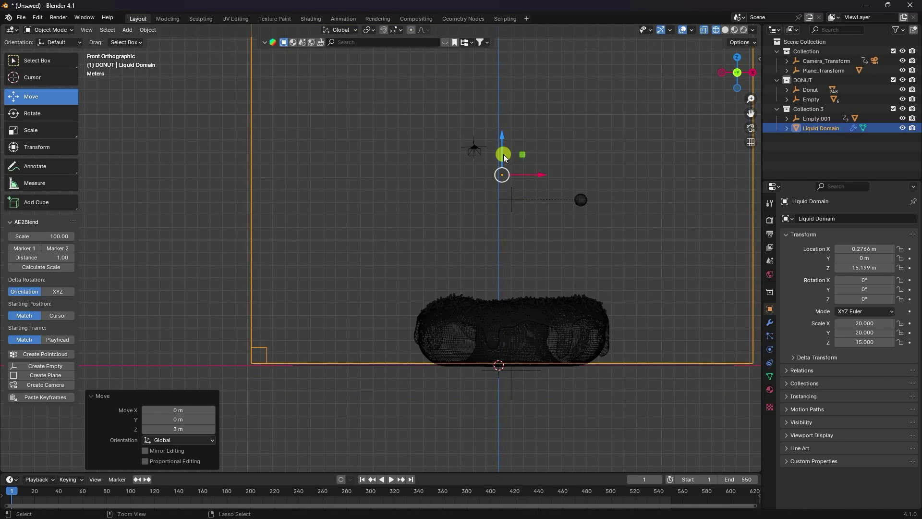
{"action": "scroll", "coordinate": [486, 169], "scroll_direction": "up", "scroll_amount": 2}
{"action": "middle_click_drag", "start_coordinate": [486, 168], "coordinate": [473, 171], "text": "shift"}
{"action": "left_click_drag", "start_coordinate": [544, 109], "coordinate": [547, 117]}
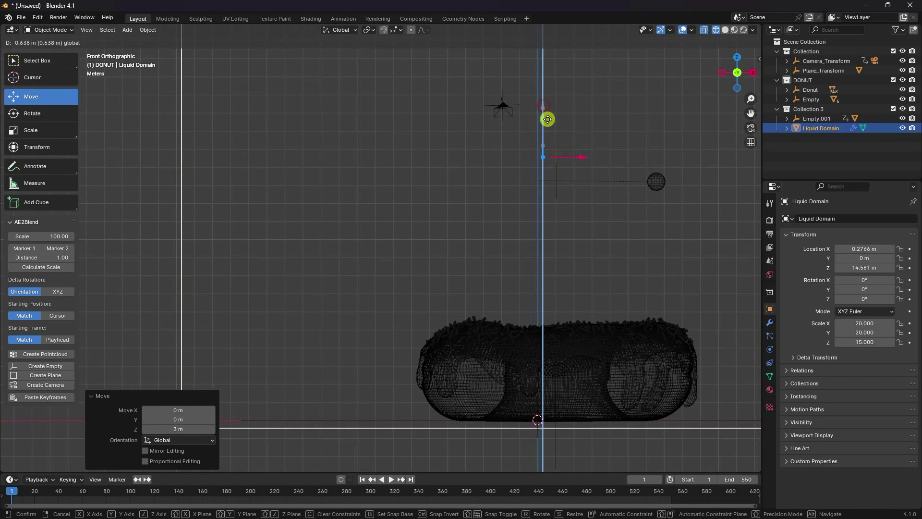
{"action": "scroll", "coordinate": [494, 334], "scroll_direction": "down", "scroll_amount": 5}
{"action": "middle_click_drag", "start_coordinate": [477, 319], "coordinate": [612, 374]}
{"action": "scroll", "coordinate": [428, 394], "scroll_direction": "up", "scroll_amount": 3}
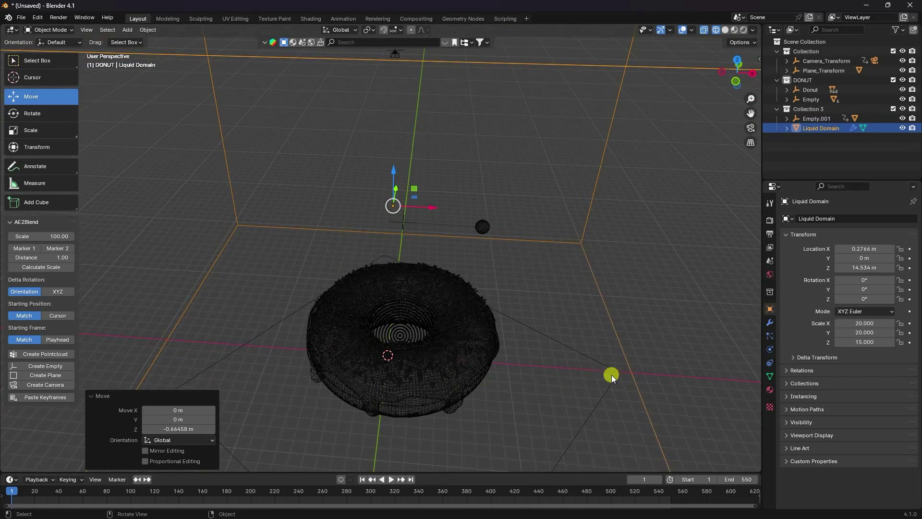
{"action": "middle_click_drag", "start_coordinate": [560, 350], "coordinate": [516, 319]}
Step: Make the table plane a Fluid Effector with 50 sampling substeps
{"action": "left_click", "coordinate": [513, 321]}
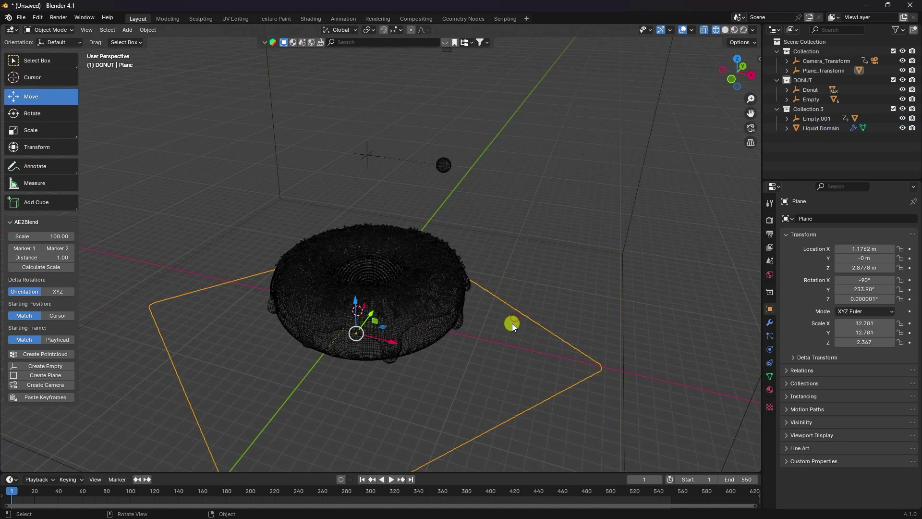
{"action": "left_click", "coordinate": [779, 347]}
{"action": "left_click", "coordinate": [871, 229]}
{"action": "left_click", "coordinate": [854, 281]}
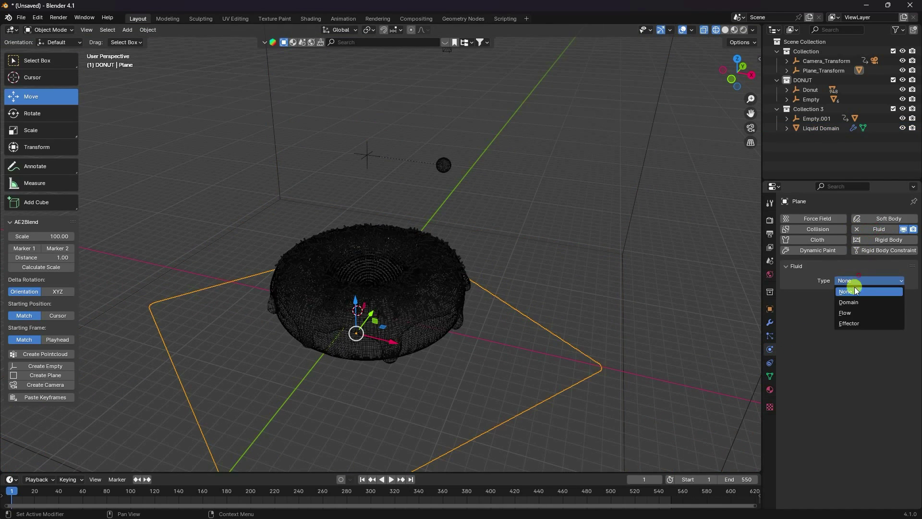
{"action": "left_click", "coordinate": [849, 323]}
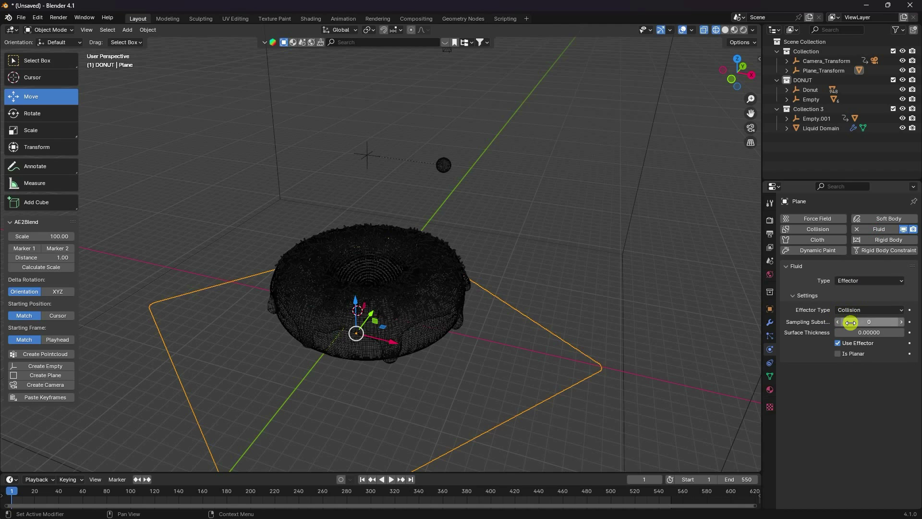
{"action": "left_click", "coordinate": [863, 322]}
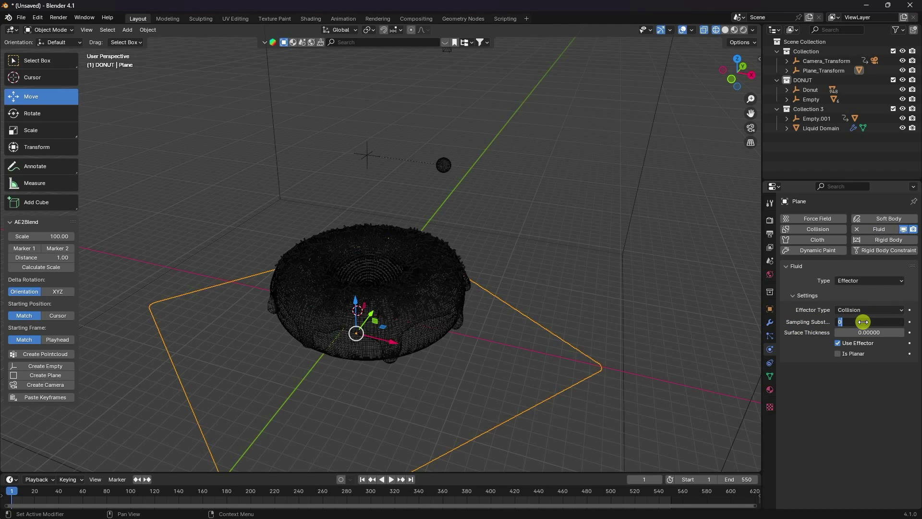
{"action": "key", "text": "Return"}
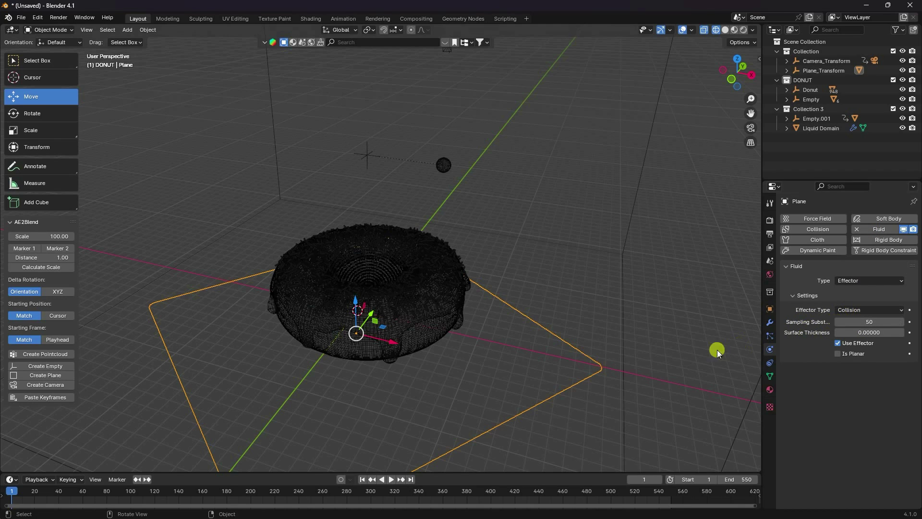
Step: Switch the viewport to Solid shading and toggle X-ray on and back off
{"action": "scroll", "coordinate": [499, 352], "scroll_direction": "up", "scroll_amount": 4}
{"action": "middle_click_drag", "start_coordinate": [499, 353], "coordinate": [497, 341]}
{"action": "scroll", "coordinate": [488, 365], "scroll_direction": "down", "scroll_amount": 4}
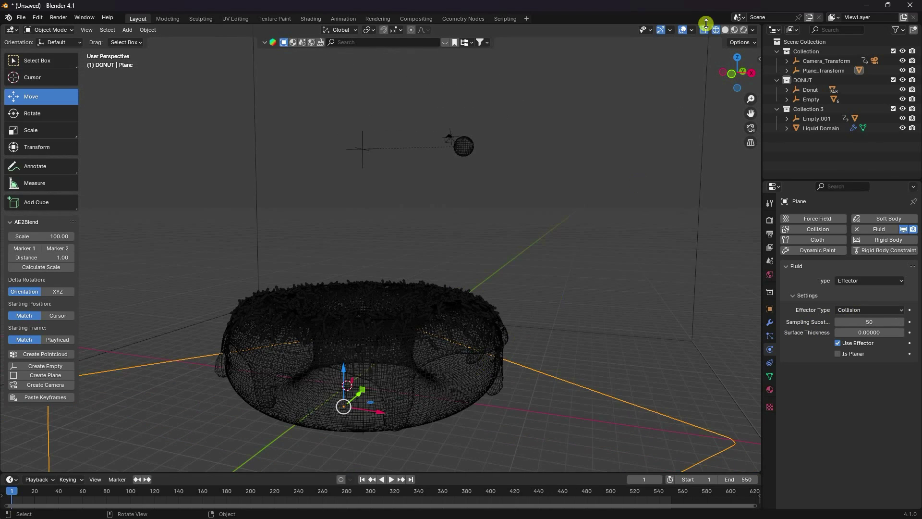
{"action": "left_click", "coordinate": [725, 29]}
{"action": "scroll", "coordinate": [590, 206], "scroll_direction": "down", "scroll_amount": 5}
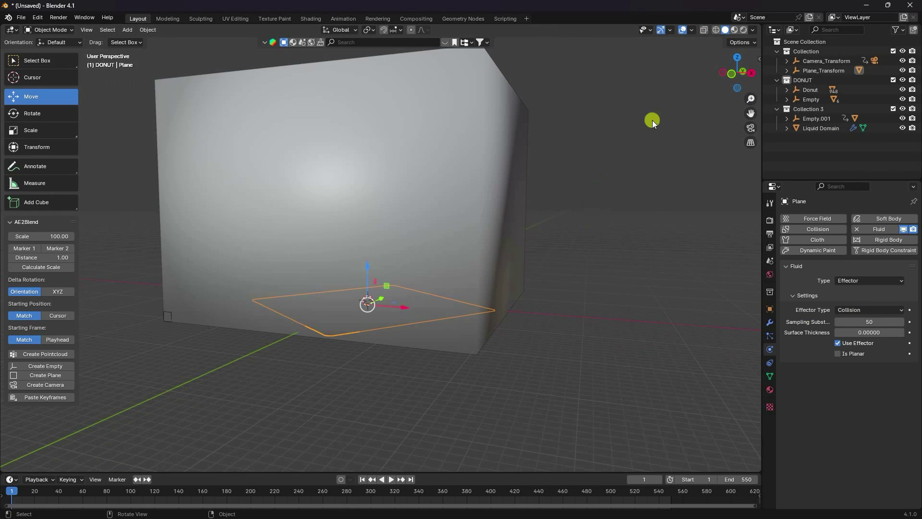
{"action": "left_click", "coordinate": [704, 30]}
{"action": "left_click", "coordinate": [704, 30]}
Step: Set the Liquid Domain's Viewport Display 'Display As' to Wire
{"action": "left_click", "coordinate": [523, 206]}
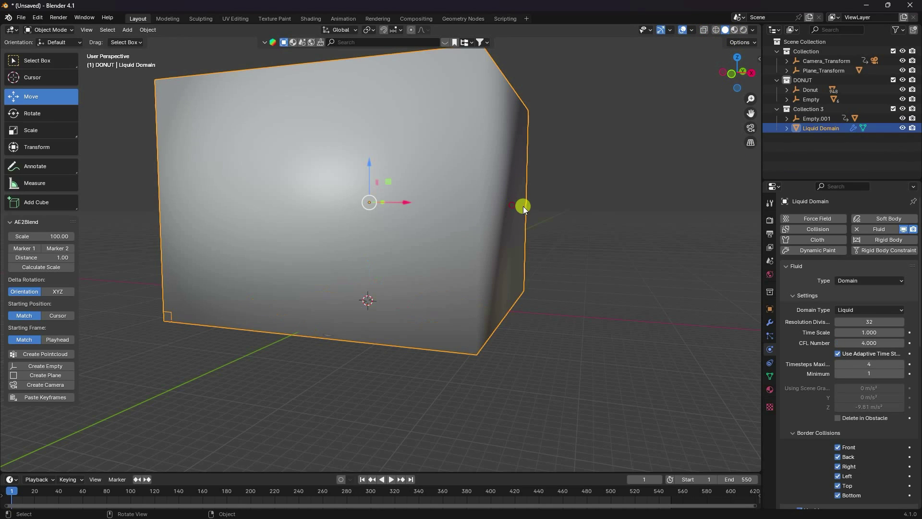
{"action": "left_click", "coordinate": [770, 309]}
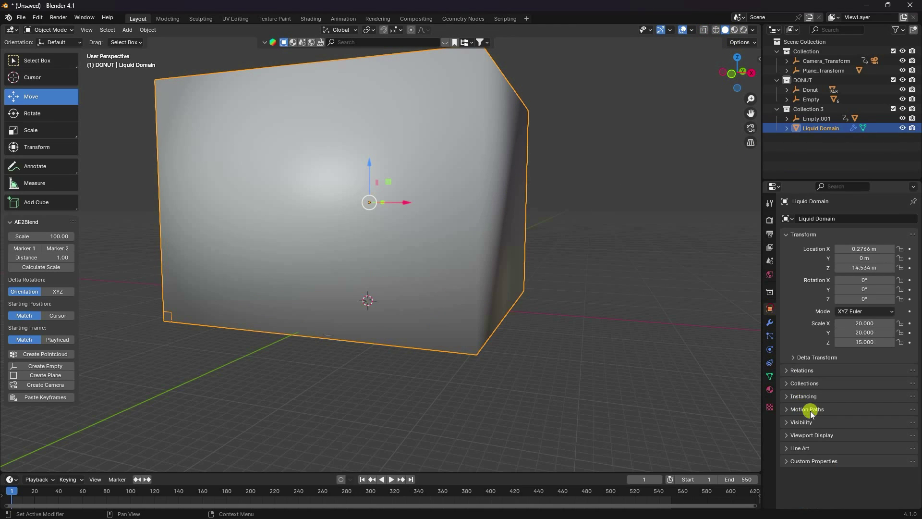
{"action": "left_click", "coordinate": [782, 435]}
{"action": "scroll", "coordinate": [786, 439], "scroll_direction": "down", "scroll_amount": 5}
{"action": "left_click", "coordinate": [845, 461]}
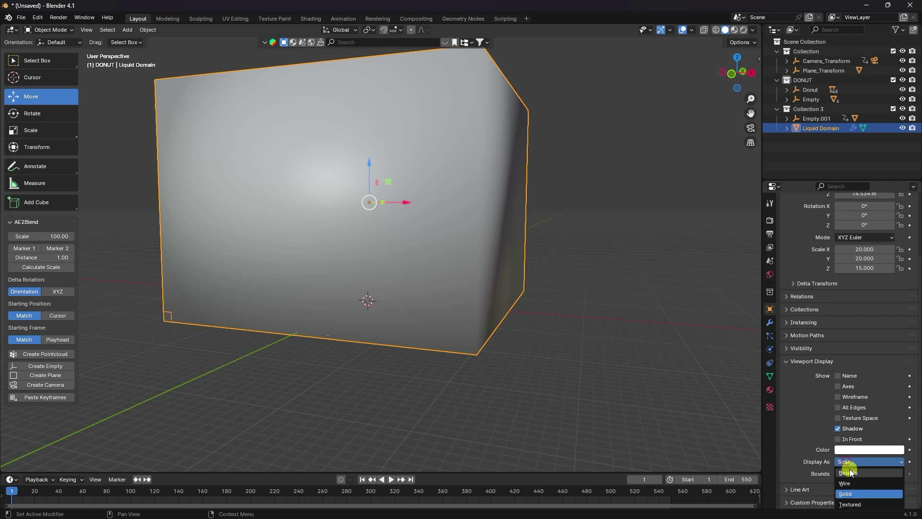
{"action": "left_click", "coordinate": [846, 484]}
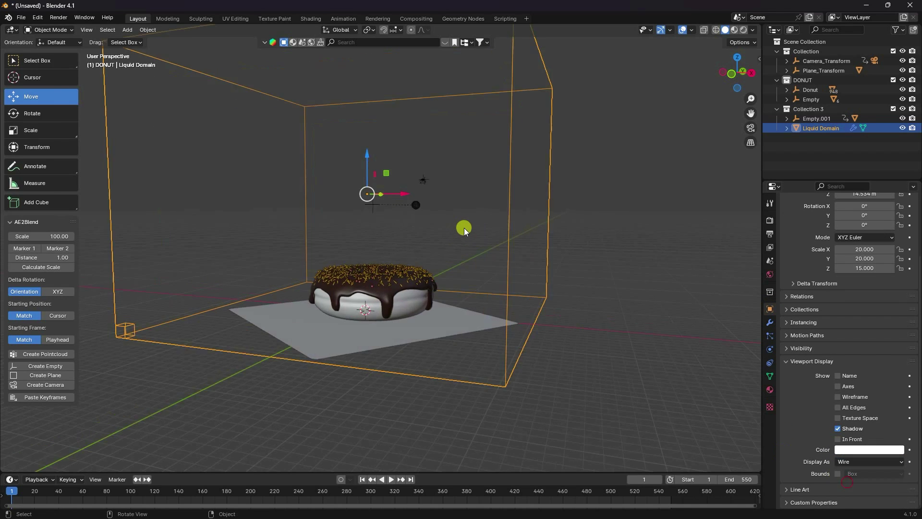
{"action": "scroll", "coordinate": [464, 227], "scroll_direction": "up", "scroll_amount": 8}
{"action": "middle_click_drag", "start_coordinate": [461, 252], "coordinate": [450, 305]}
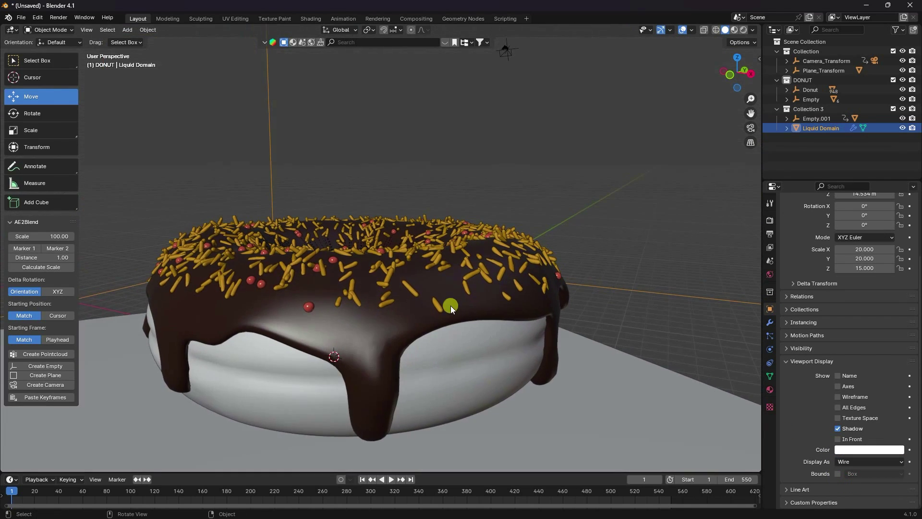
{"action": "left_click", "coordinate": [458, 363]}
Step: Make the donut a Fluid Effector with 50 sampling substeps
{"action": "left_click", "coordinate": [770, 349]}
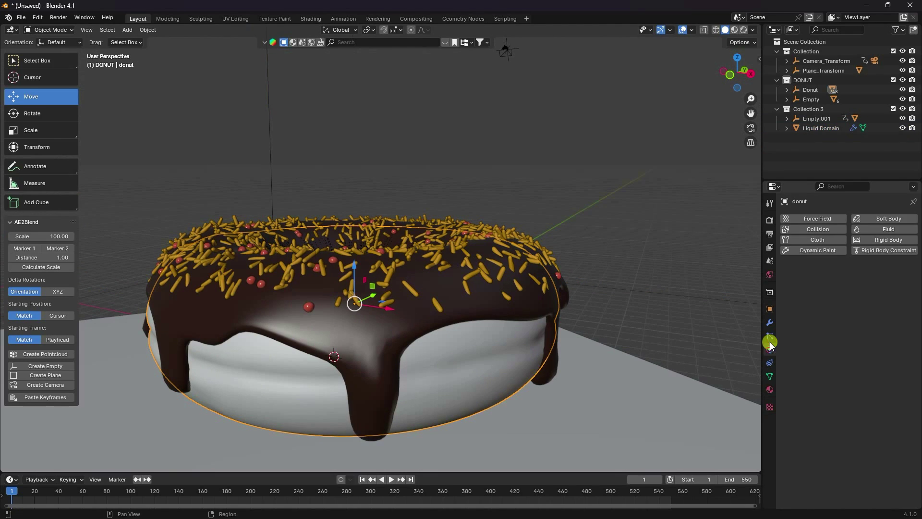
{"action": "left_click", "coordinate": [878, 230]}
{"action": "left_click", "coordinate": [857, 280]}
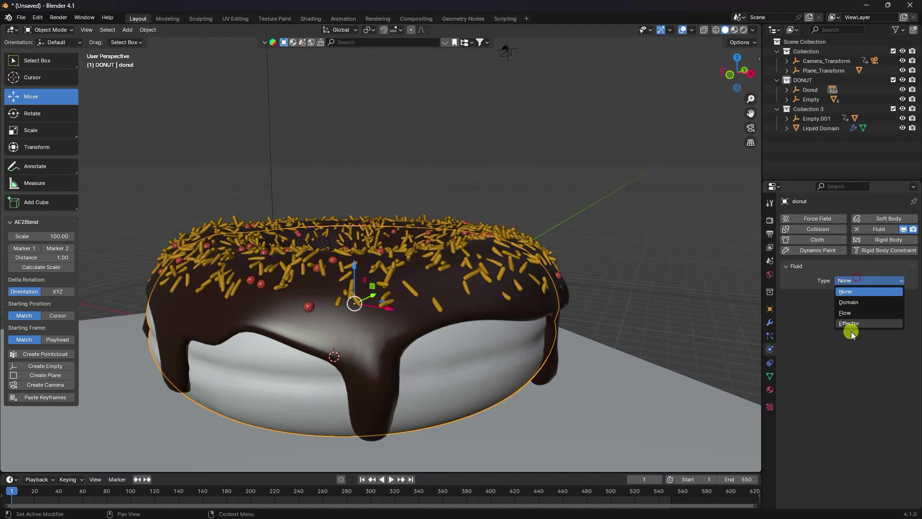
{"action": "left_click", "coordinate": [844, 323]}
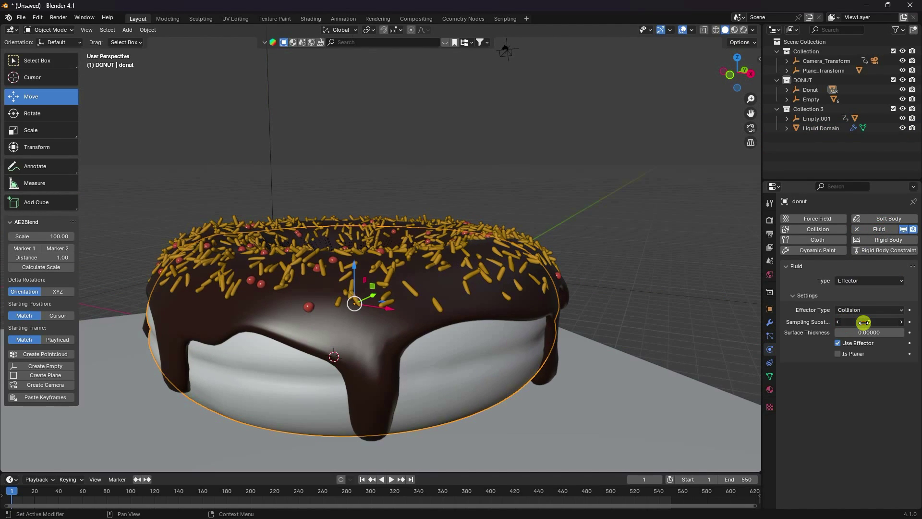
{"action": "key", "text": "Return"}
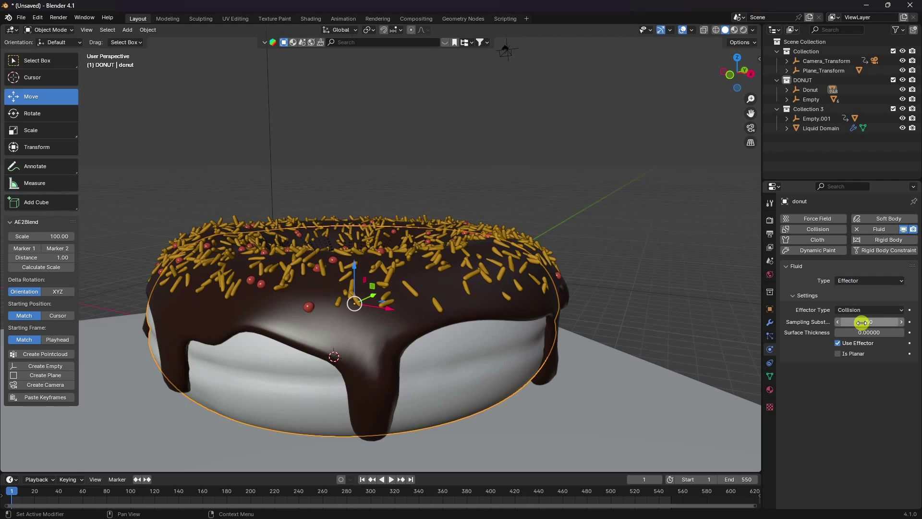
Step: Make the icing a Fluid Effector with 50 sampling substeps
{"action": "left_click", "coordinate": [359, 322]}
{"action": "left_click", "coordinate": [888, 229]}
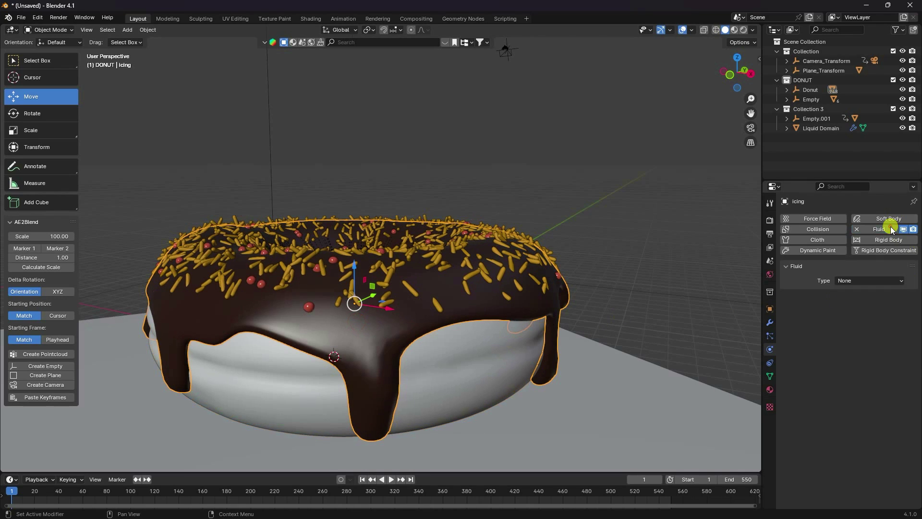
{"action": "left_click", "coordinate": [854, 282]}
{"action": "left_click", "coordinate": [864, 321]}
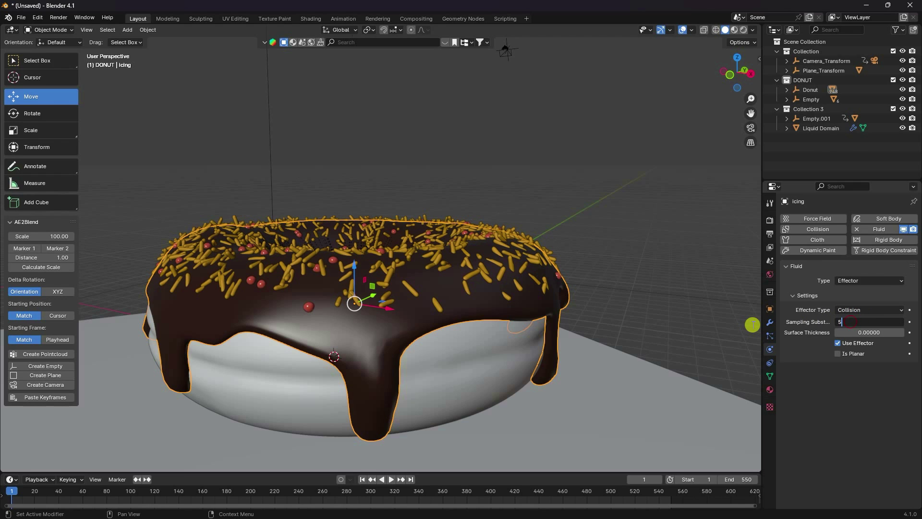
{"action": "type", "text": "50"}
{"action": "key", "text": "Return"}
{"action": "left_click", "coordinate": [634, 390]}
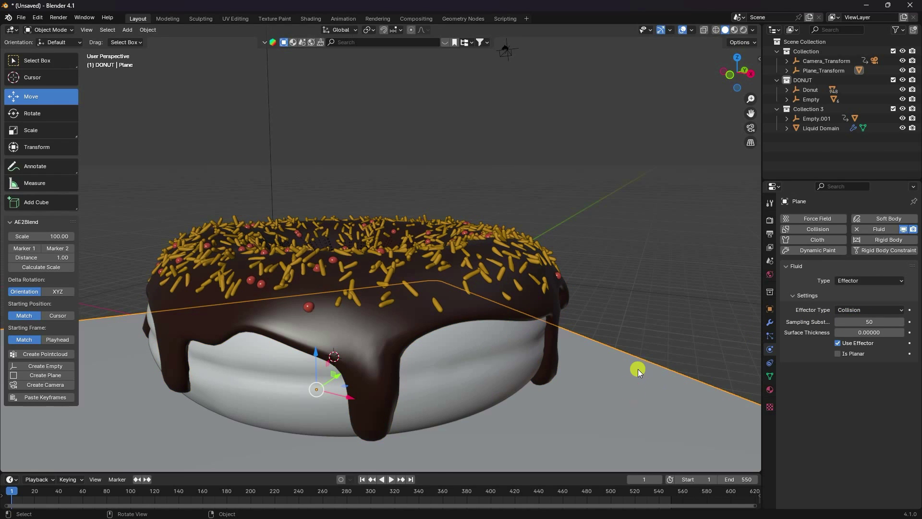
{"action": "middle_click_drag", "start_coordinate": [638, 369], "coordinate": [471, 298]}
Step: Set the Sphere's flow behavior to Inflow with 20 sampling substeps
{"action": "left_click", "coordinate": [449, 122]}
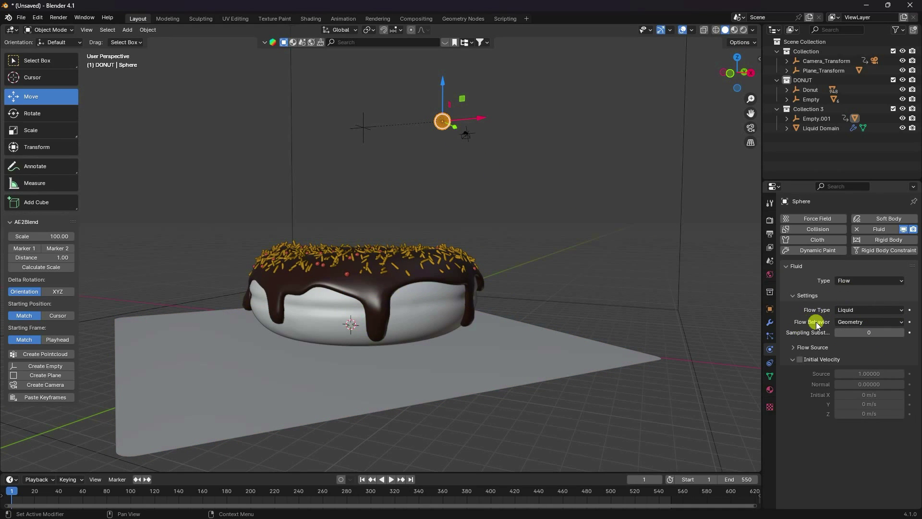
{"action": "left_click", "coordinate": [855, 322]}
{"action": "left_click", "coordinate": [849, 334]}
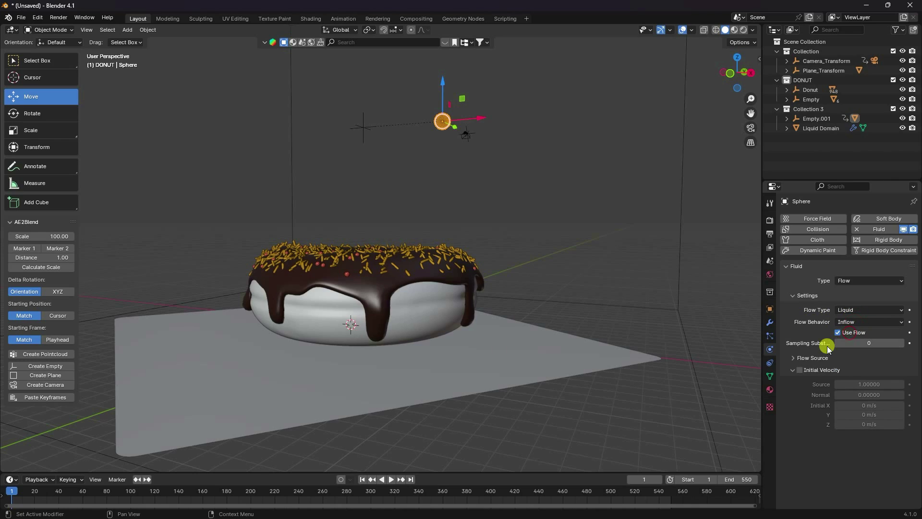
{"action": "left_click", "coordinate": [867, 344]}
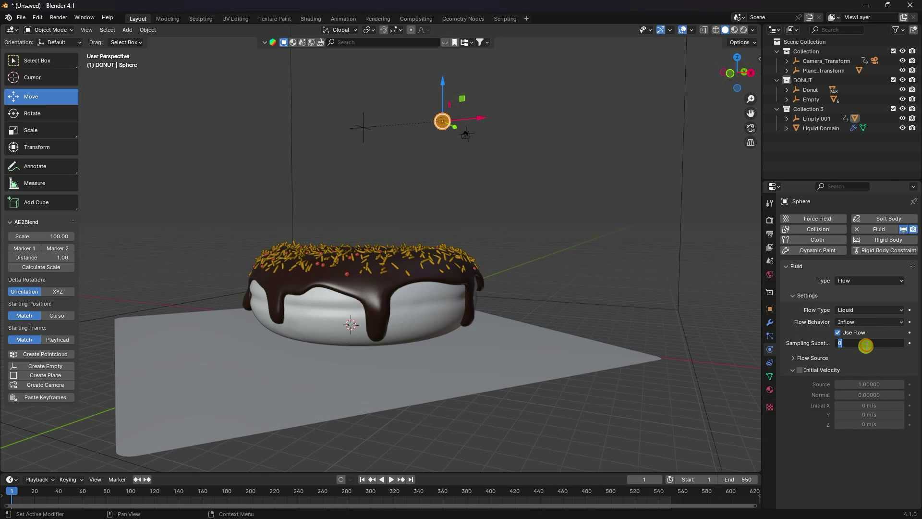
{"action": "type", "text": "20"}
{"action": "key", "text": "Return"}
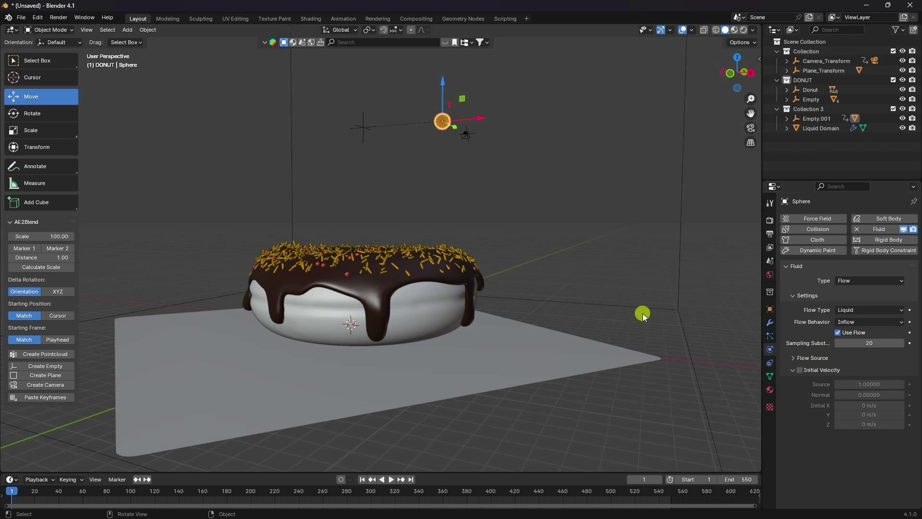
Step: Box-select the Liquid Domain to show its fluid settings
{"action": "middle_click_drag", "start_coordinate": [582, 297], "coordinate": [548, 305]}
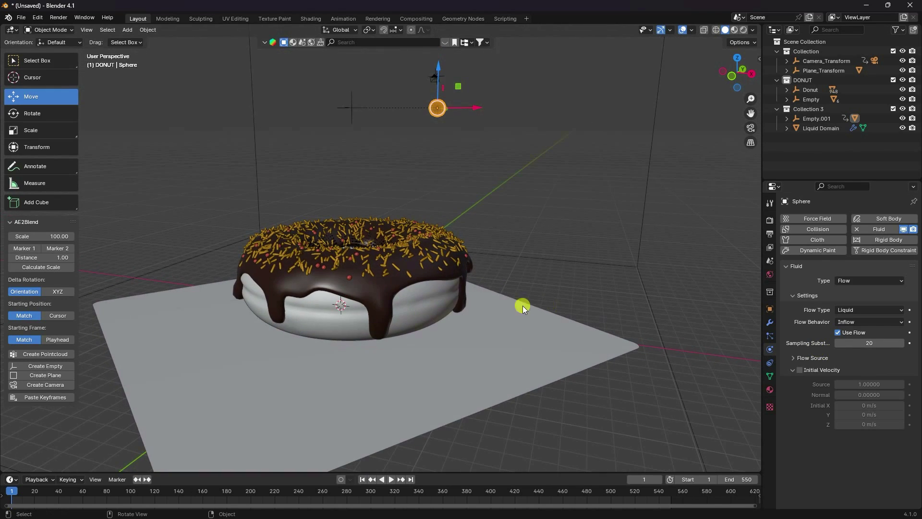
{"action": "scroll", "coordinate": [523, 306], "scroll_direction": "down", "scroll_amount": 5}
{"action": "scroll", "coordinate": [388, 300], "scroll_direction": "up", "scroll_amount": 3}
{"action": "middle_click_drag", "start_coordinate": [342, 212], "coordinate": [389, 271]}
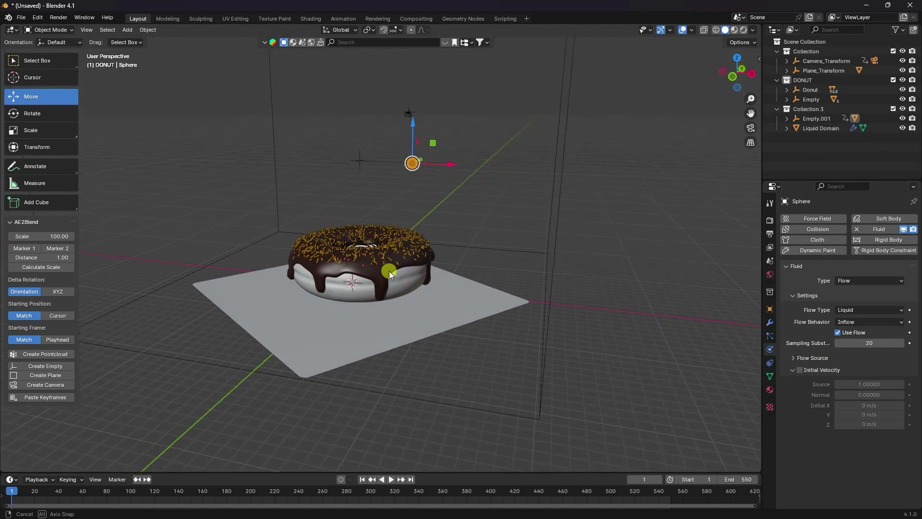
{"action": "left_click_drag", "start_coordinate": [526, 136], "coordinate": [576, 241]}
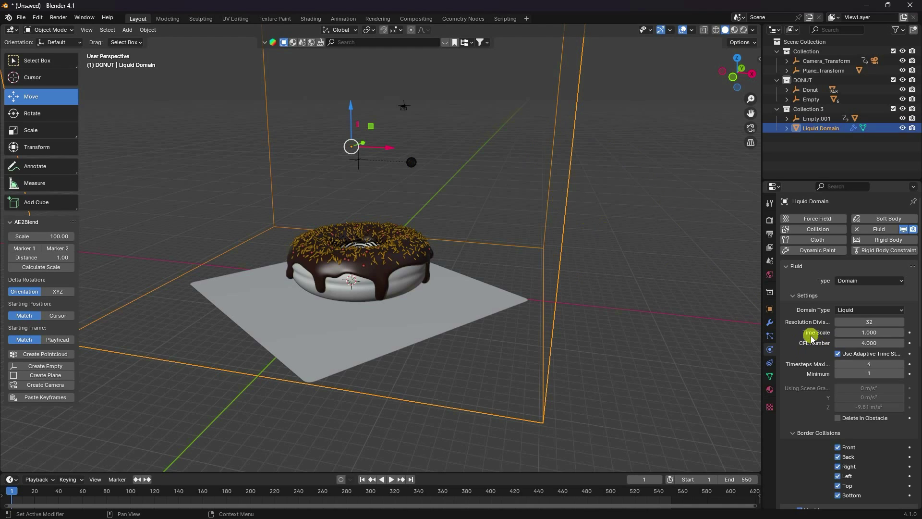
Step: Set the domain's resolution divisions to 64 and turn off all border collisions
{"action": "left_click", "coordinate": [865, 322]}
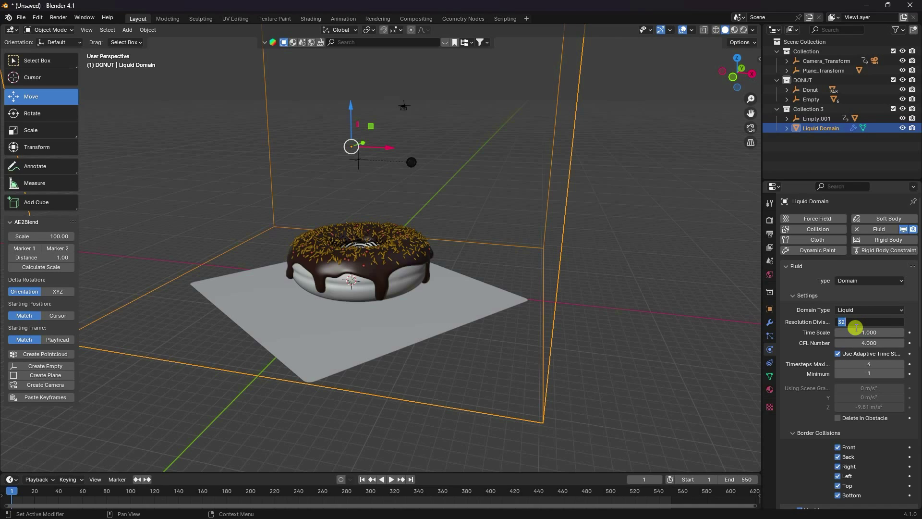
{"action": "left_click", "coordinate": [854, 325]}
{"action": "key", "text": "Return"}
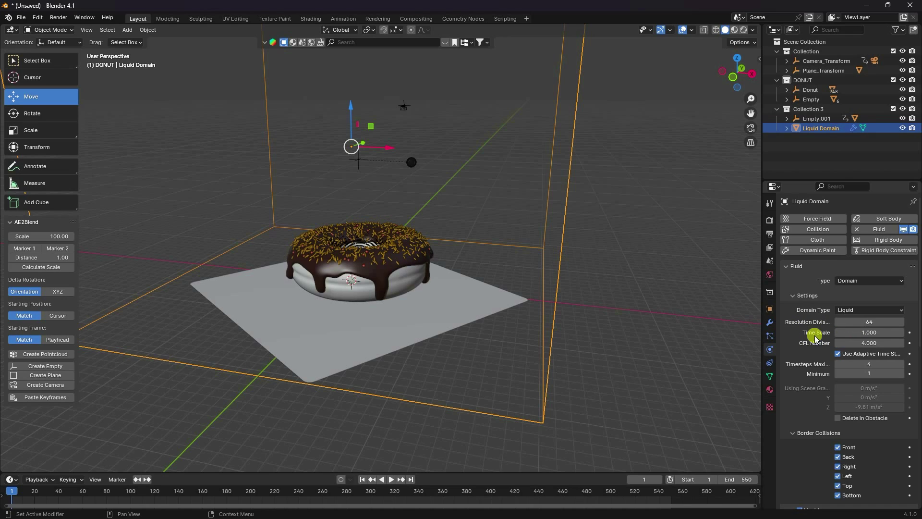
{"action": "scroll", "coordinate": [813, 399], "scroll_direction": "down", "scroll_amount": 2}
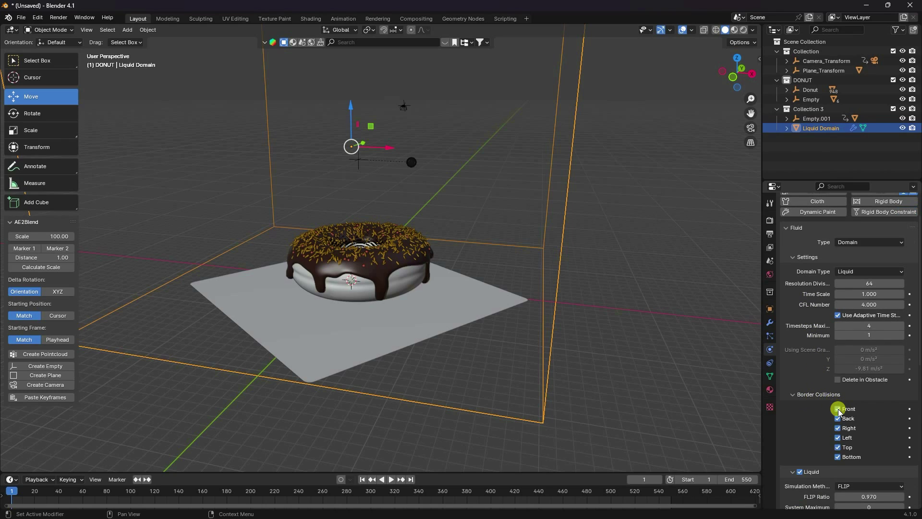
{"action": "left_click_drag", "start_coordinate": [838, 412], "coordinate": [838, 457]}
Step: Set liquid Sampling 5, Particles Maximum 20 and Minimum 10
{"action": "scroll", "coordinate": [816, 444], "scroll_direction": "down", "scroll_amount": 8}
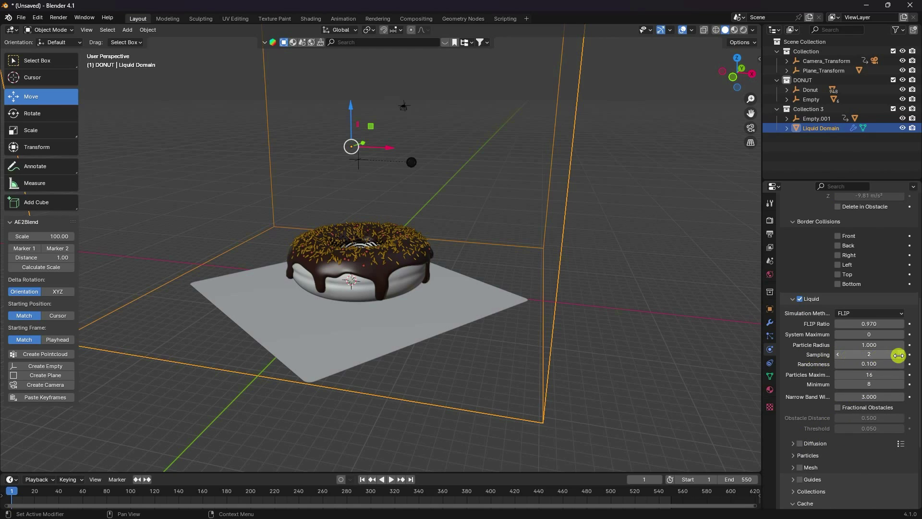
{"action": "left_click", "coordinate": [877, 354]}
{"action": "key", "text": "Return"}
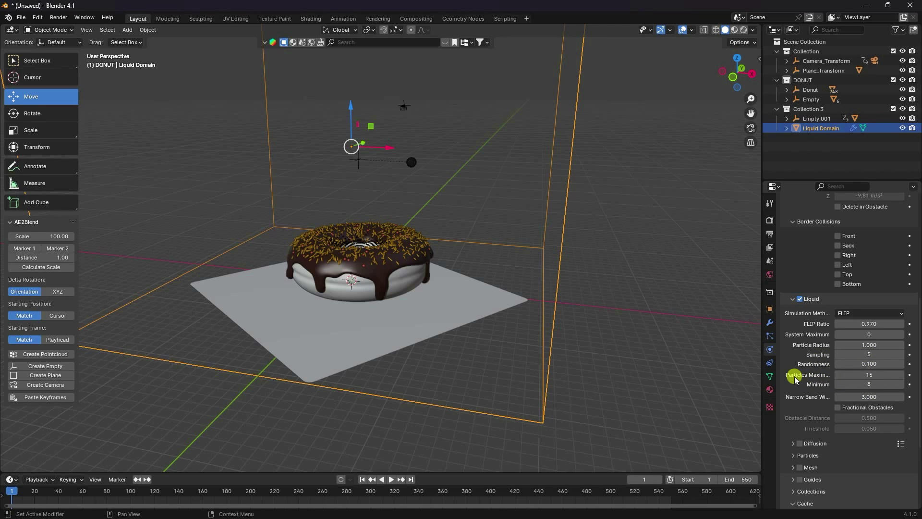
{"action": "left_click", "coordinate": [870, 374]}
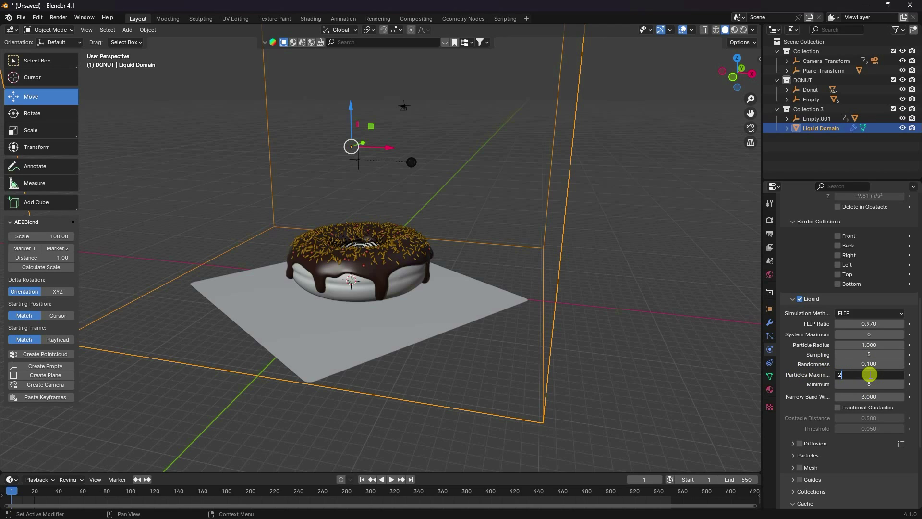
{"action": "key", "text": "Return"}
{"action": "left_click", "coordinate": [868, 385]}
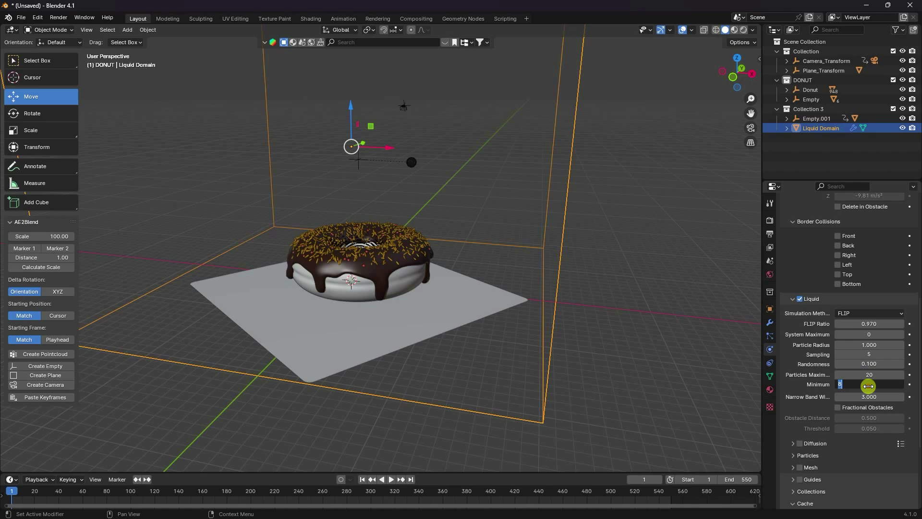
{"action": "type", "text": "10"}
{"action": "key", "text": "Return"}
Step: Enable the High Viscosity Solver with strength 0.006
{"action": "scroll", "coordinate": [845, 394], "scroll_direction": "down", "scroll_amount": 5}
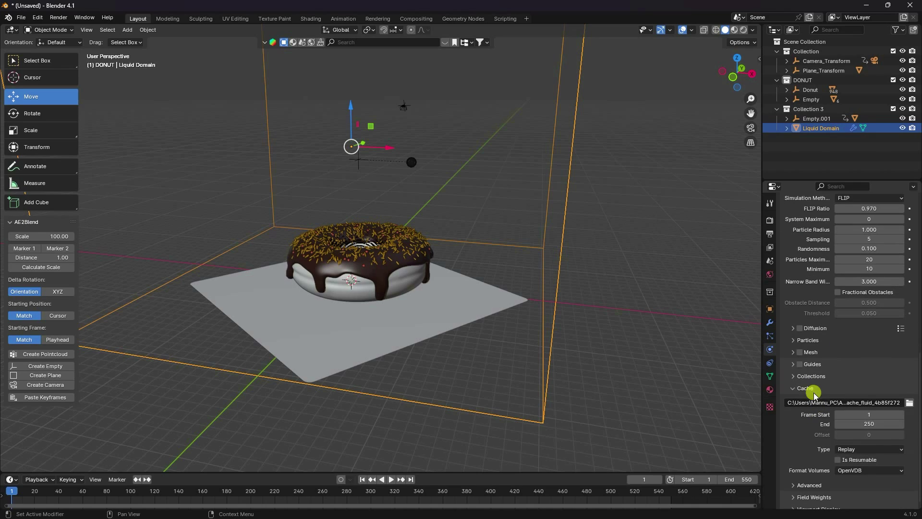
{"action": "left_click", "coordinate": [799, 328]}
{"action": "left_click", "coordinate": [793, 328]}
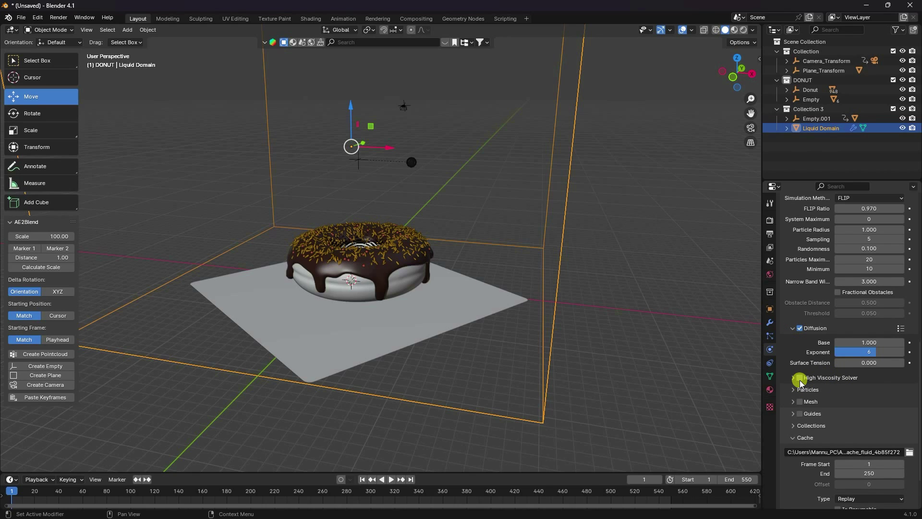
{"action": "left_click", "coordinate": [792, 378]}
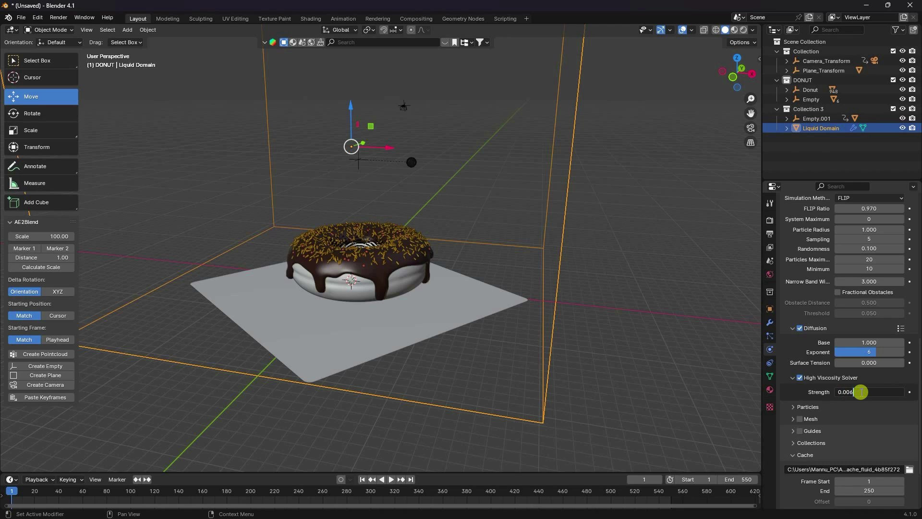
{"action": "key", "text": "Return"}
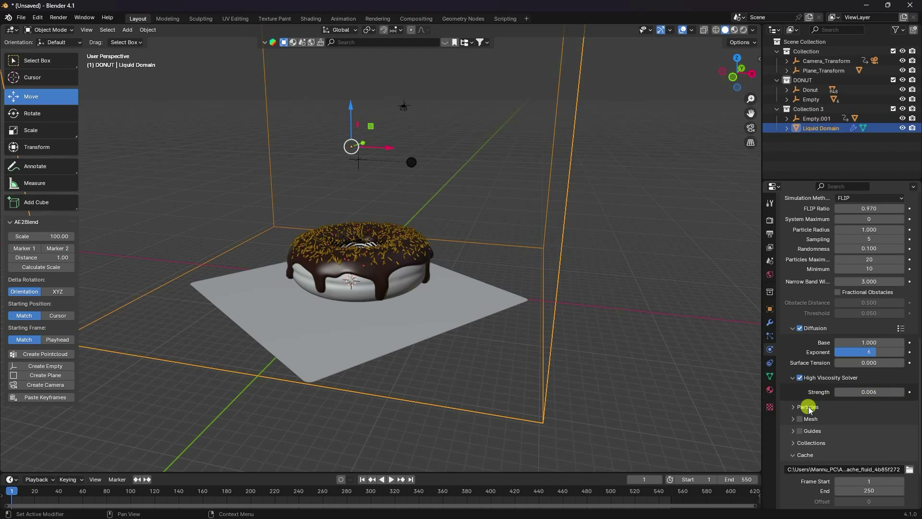
Step: Enable liquid Mesh with positive smoothing 2 and set the cache type to All
{"action": "left_click", "coordinate": [800, 419]}
{"action": "left_click", "coordinate": [793, 419]}
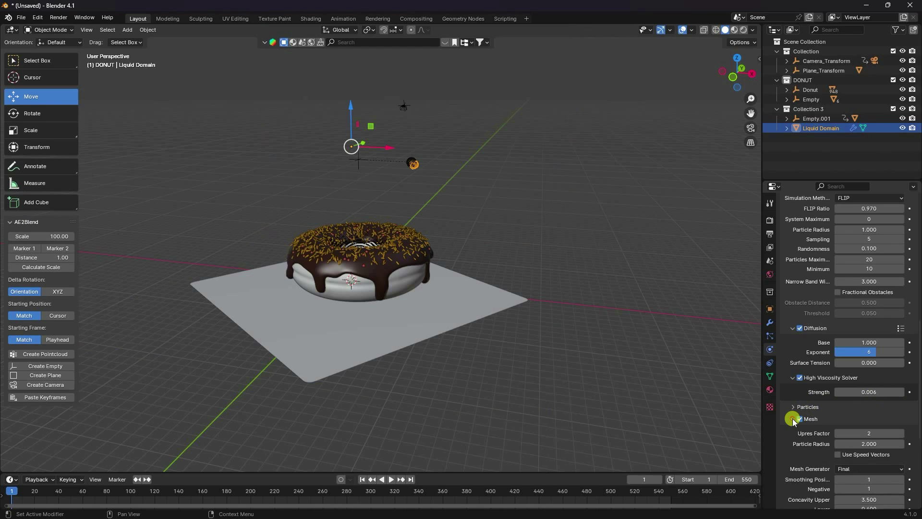
{"action": "scroll", "coordinate": [798, 421], "scroll_direction": "down", "scroll_amount": 5}
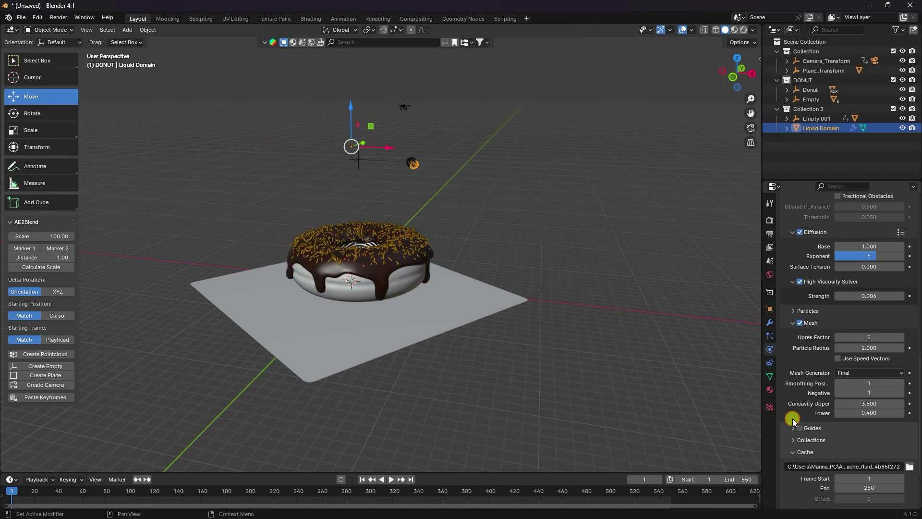
{"action": "left_click", "coordinate": [900, 383]}
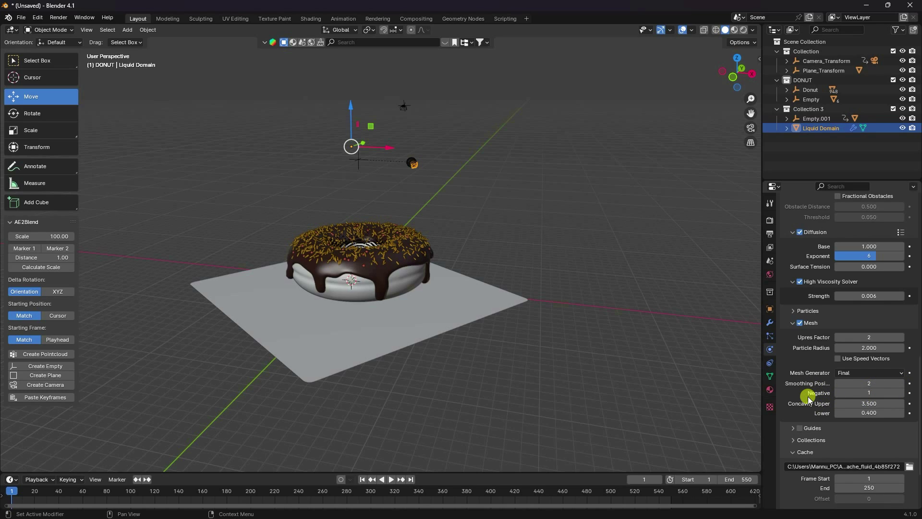
{"action": "scroll", "coordinate": [803, 404], "scroll_direction": "down", "scroll_amount": 4}
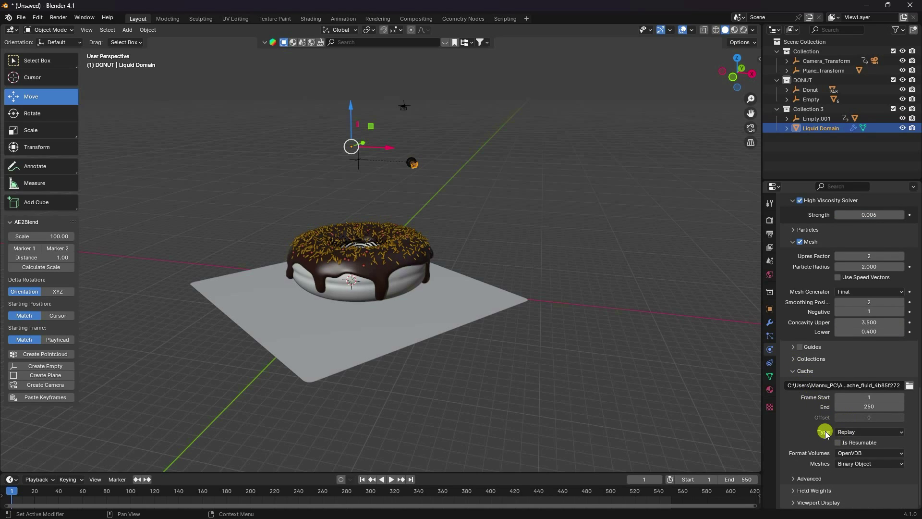
{"action": "left_click", "coordinate": [858, 432]}
{"action": "left_click", "coordinate": [842, 464]}
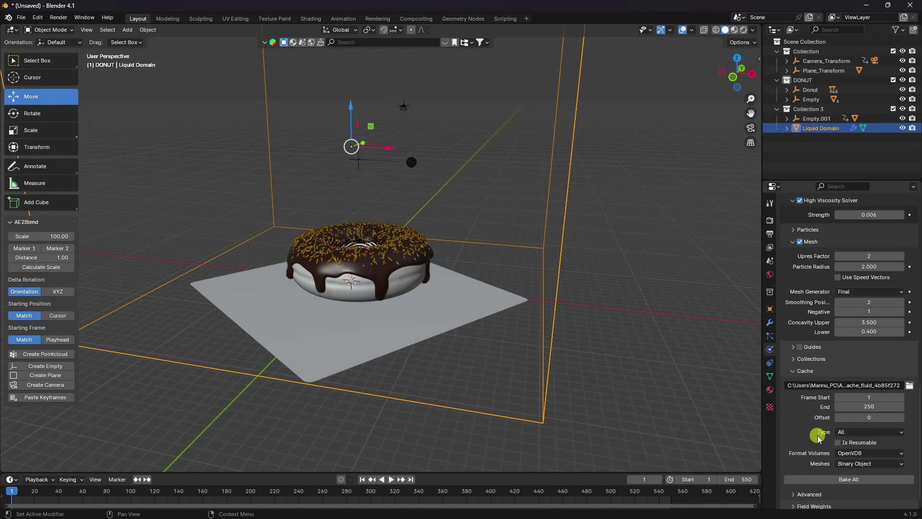
{"action": "scroll", "coordinate": [353, 239], "scroll_direction": "down", "scroll_amount": 1}
{"action": "scroll", "coordinate": [373, 246], "scroll_direction": "up", "scroll_amount": 3}
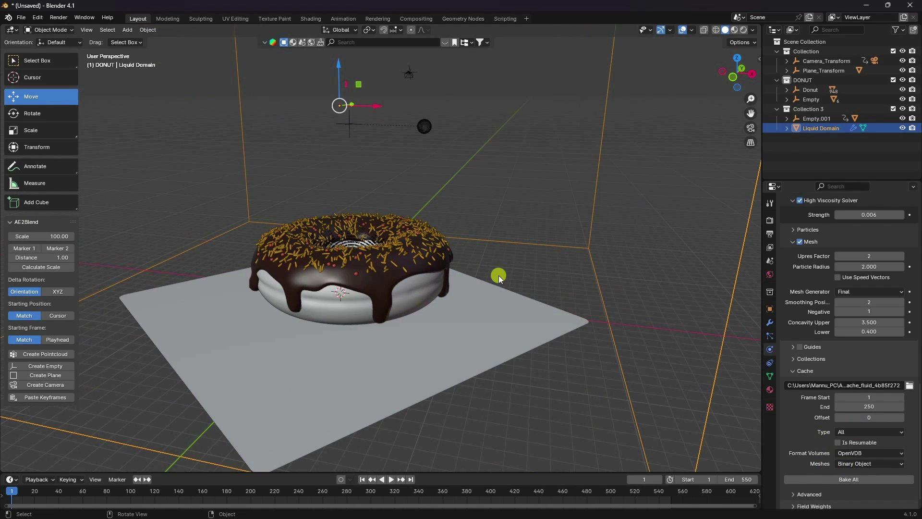
Step: Start Bake All for the fluid simulation, then stop it partway
{"action": "left_click", "coordinate": [840, 479]}
{"action": "middle_click_drag", "start_coordinate": [720, 423], "coordinate": [529, 369]}
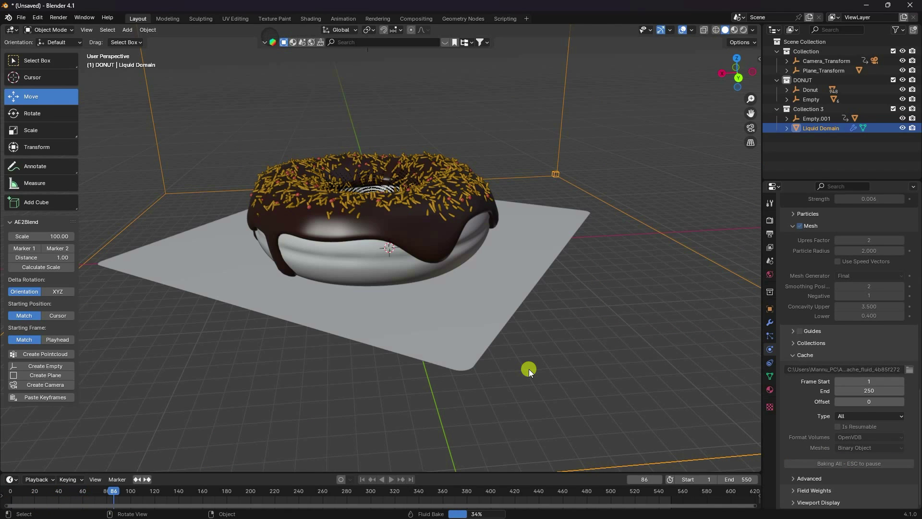
{"action": "key", "text": "Escape"}
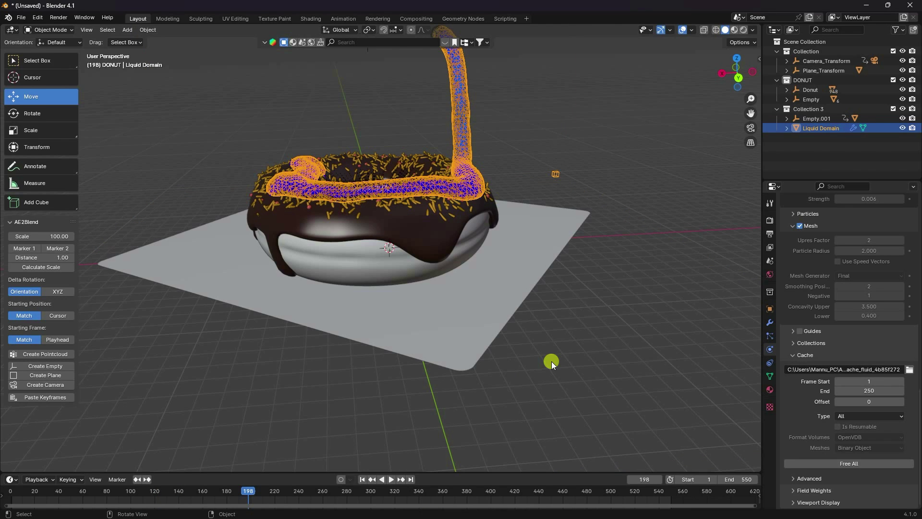
Step: Play the pour from frame 1 through the camera view, stopping at frame 153
{"action": "left_click", "coordinate": [361, 480]}
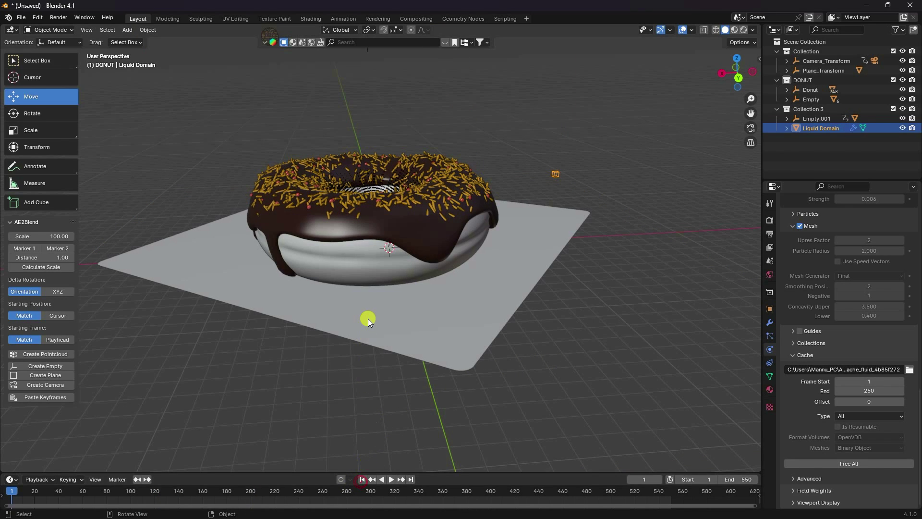
{"action": "key", "text": "KP_0"}
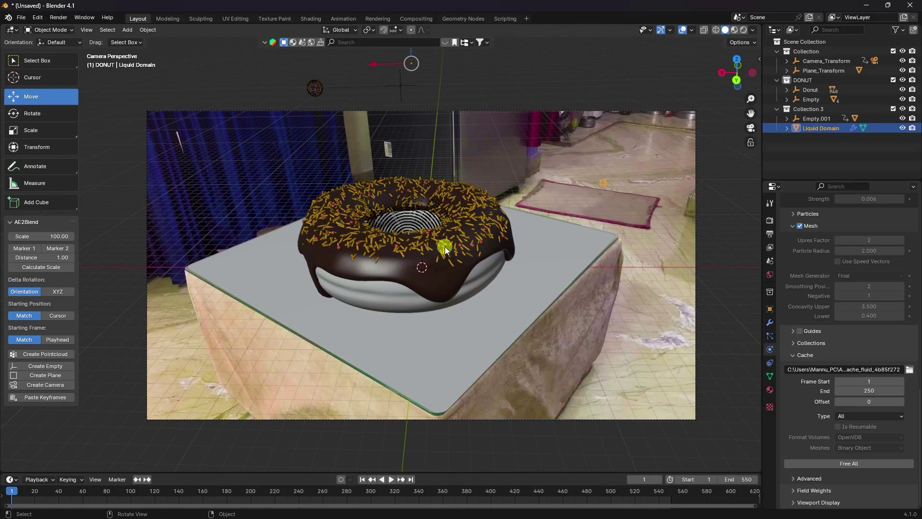
{"action": "scroll", "coordinate": [423, 322], "scroll_direction": "up", "scroll_amount": 2}
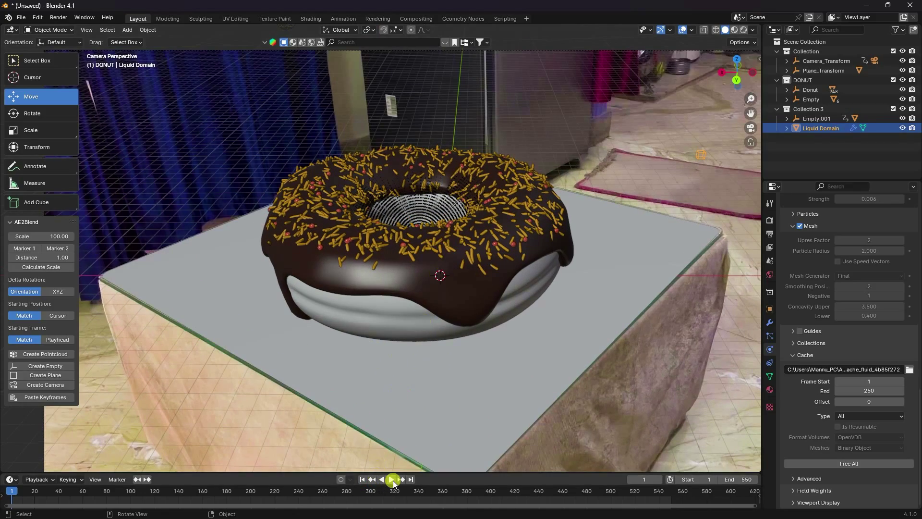
{"action": "left_click", "coordinate": [393, 480]}
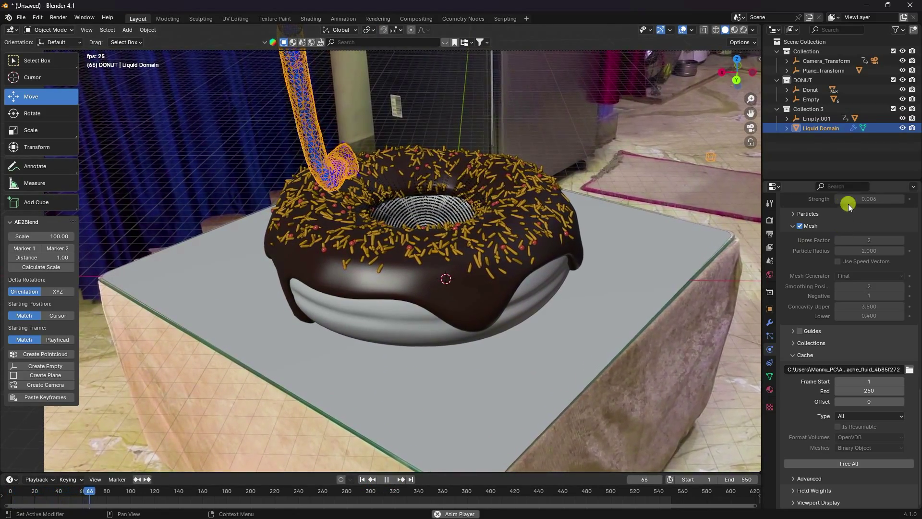
{"action": "left_click", "coordinate": [822, 153]}
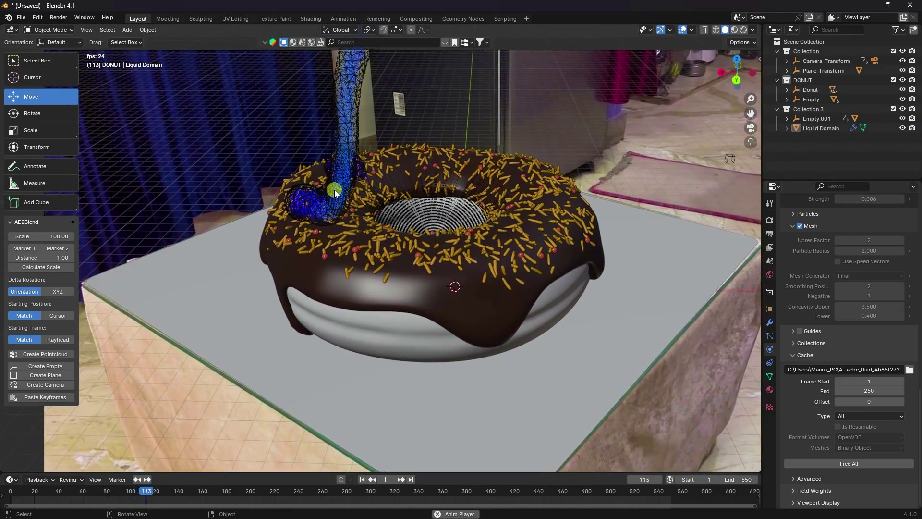
{"action": "left_click", "coordinate": [387, 479]}
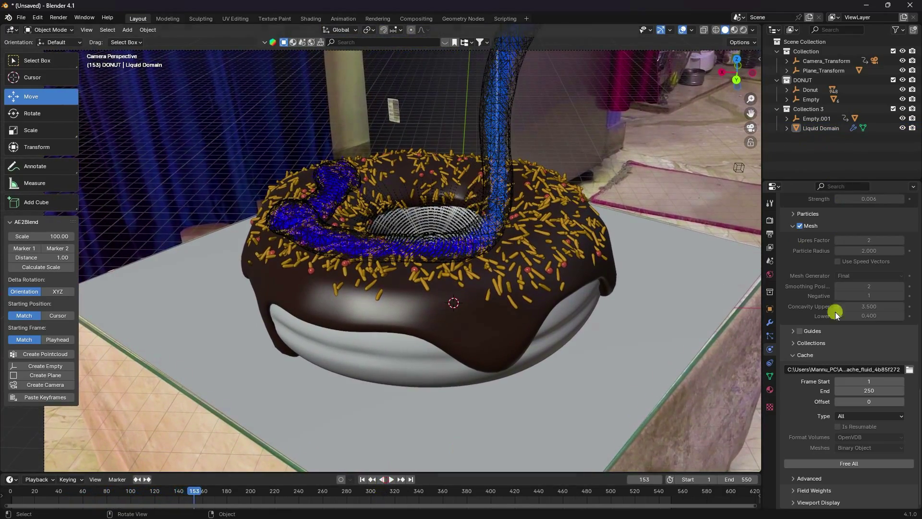
Step: Select the Liquid Domain and open its Viewport Display 'Display As' options
{"action": "left_click", "coordinate": [816, 128]}
{"action": "left_click", "coordinate": [770, 310]}
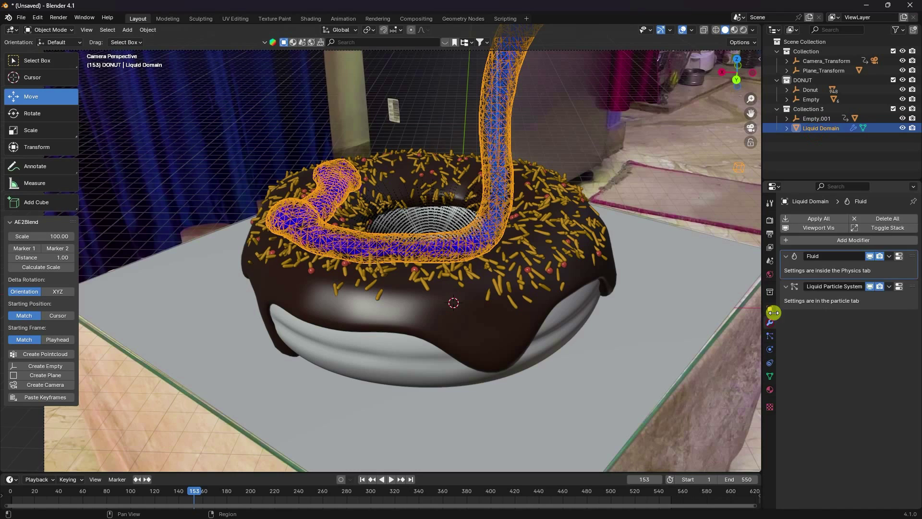
{"action": "left_click", "coordinate": [817, 436]}
{"action": "scroll", "coordinate": [846, 465], "scroll_direction": "down", "scroll_amount": 3}
{"action": "left_click", "coordinate": [846, 463]}
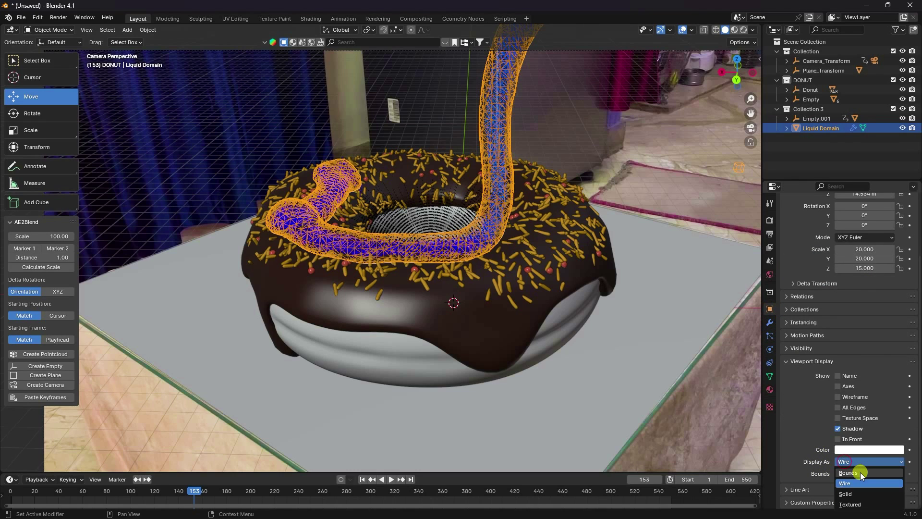
Step: Display the liquid as Solid, replay to frame 161, and apply Shade Smooth
{"action": "left_click", "coordinate": [849, 494]}
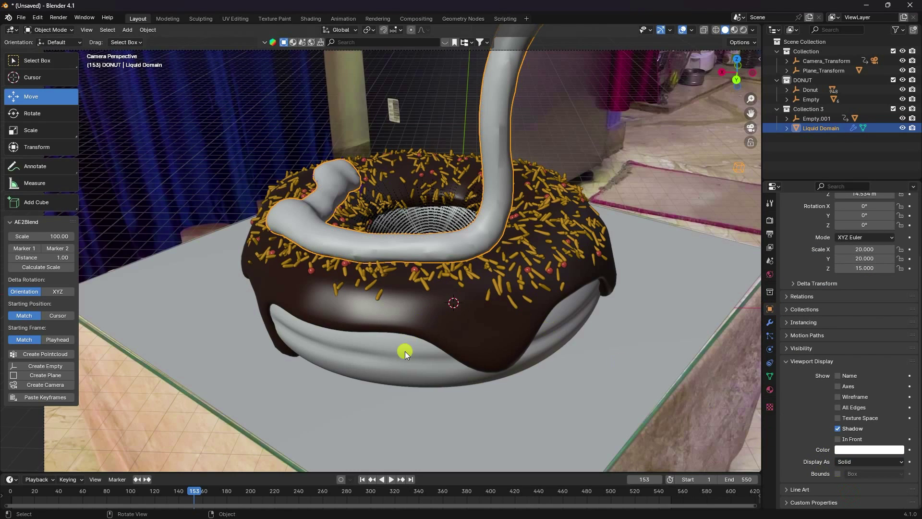
{"action": "left_click", "coordinate": [363, 479]}
{"action": "left_click", "coordinate": [391, 479]}
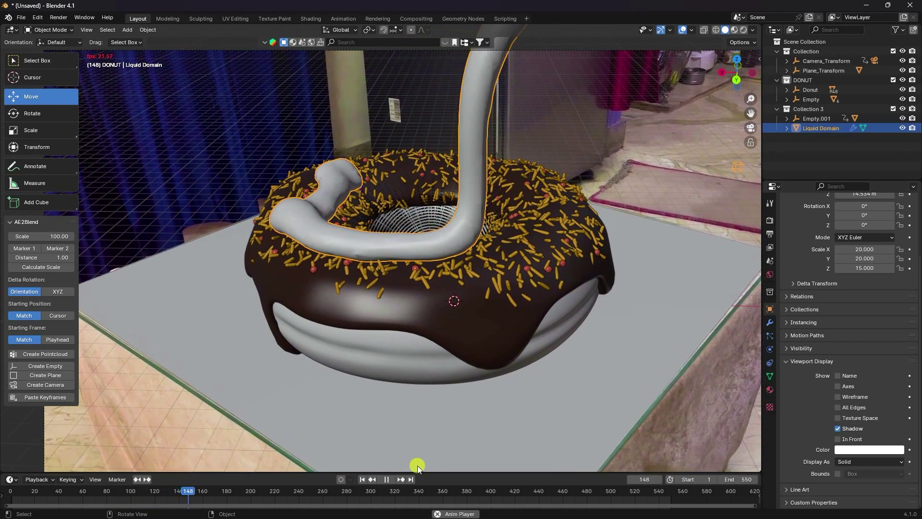
{"action": "left_click", "coordinate": [386, 478]}
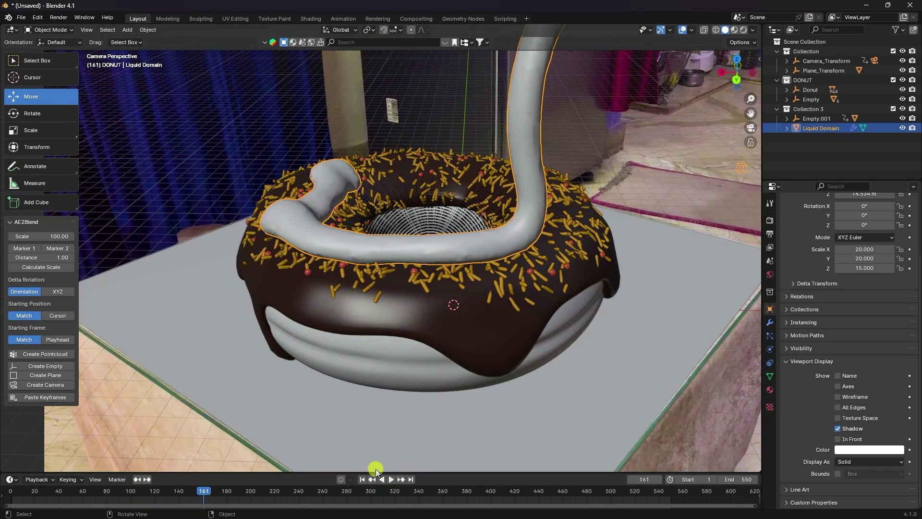
{"action": "right_click", "coordinate": [532, 153]}
{"action": "left_click", "coordinate": [499, 152]}
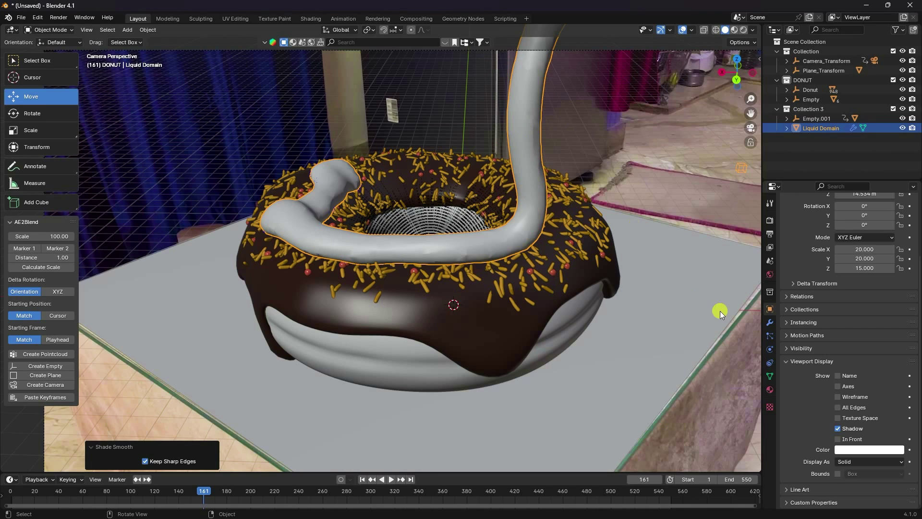
Step: Add a Smooth modifier to the liquid domain with Factor 1.000 and Repeat 20
{"action": "left_click", "coordinate": [769, 323]}
{"action": "left_click", "coordinate": [801, 240]}
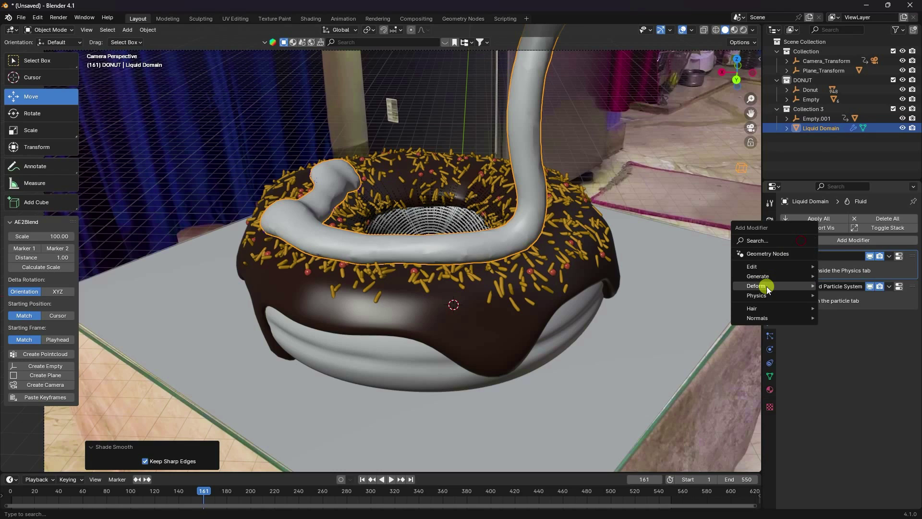
{"action": "mouse_move", "coordinate": [767, 287]}
{"action": "left_click", "coordinate": [849, 381]}
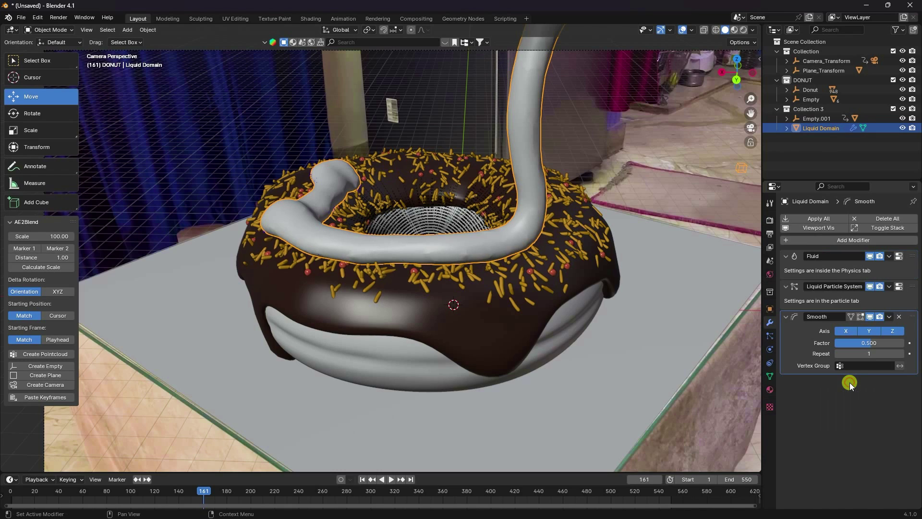
{"action": "left_click", "coordinate": [858, 344]}
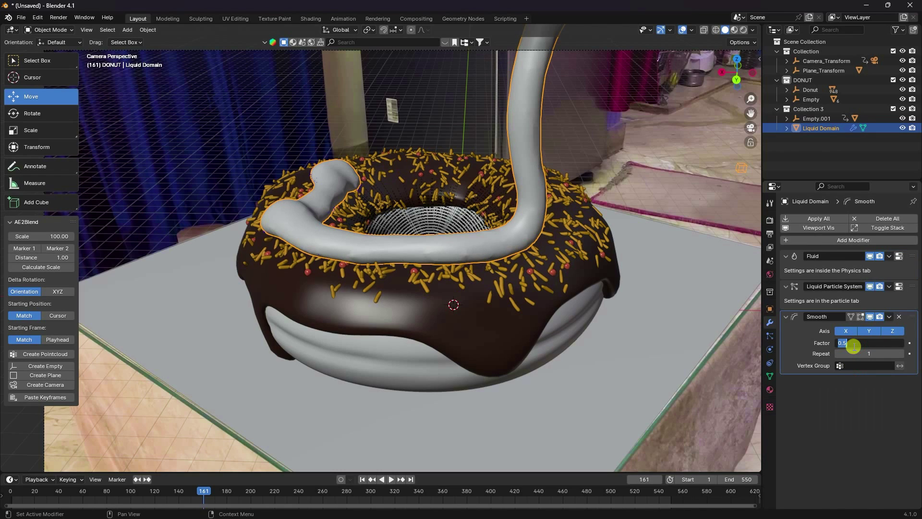
{"action": "type", "text": "2"}
{"action": "key", "text": "Return"}
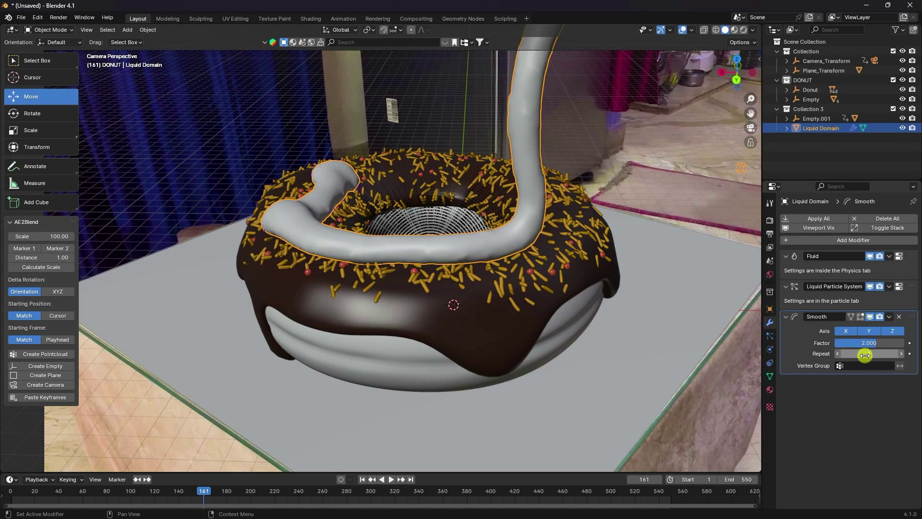
{"action": "left_click", "coordinate": [864, 355]}
{"action": "type", "text": "20"}
{"action": "key", "text": "Return"}
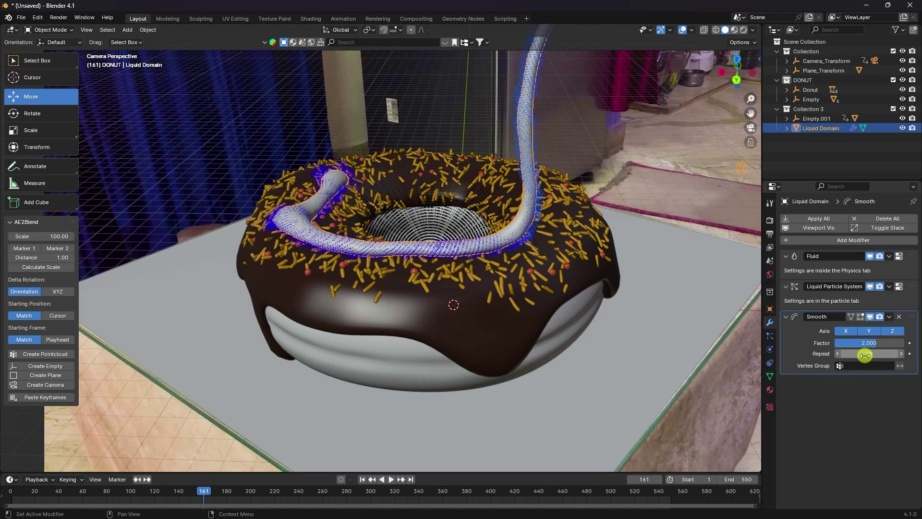
{"action": "left_click", "coordinate": [859, 342]}
{"action": "type", "text": "5"}
{"action": "key", "text": "Return"}
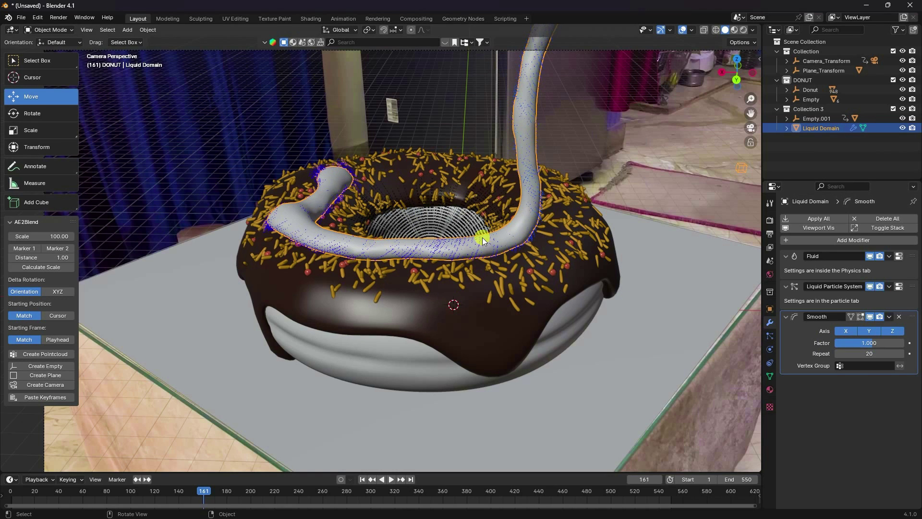
Step: Replay the pour animation from the first frame to check the smoothed liquid
{"action": "left_click", "coordinate": [381, 479]}
{"action": "left_click", "coordinate": [362, 479]}
{"action": "left_click", "coordinate": [390, 480]}
{"action": "left_click", "coordinate": [795, 162]}
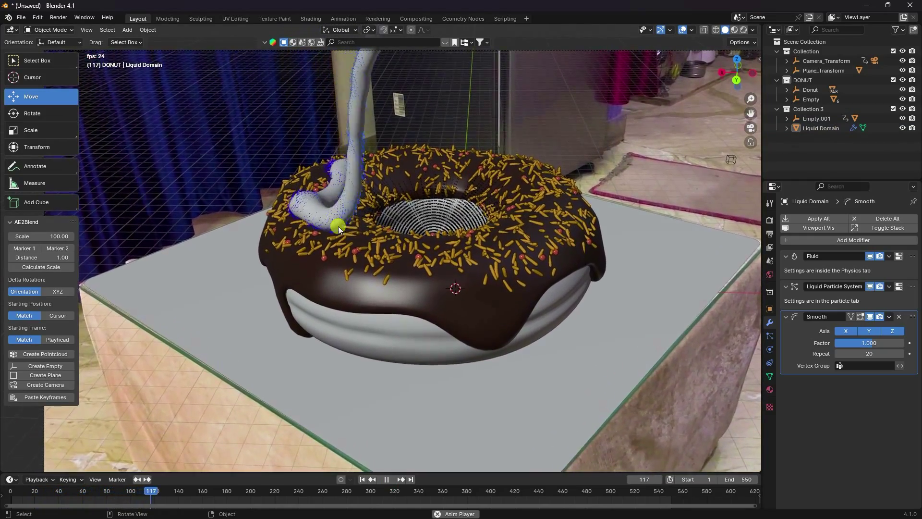
{"action": "left_click", "coordinate": [387, 479]}
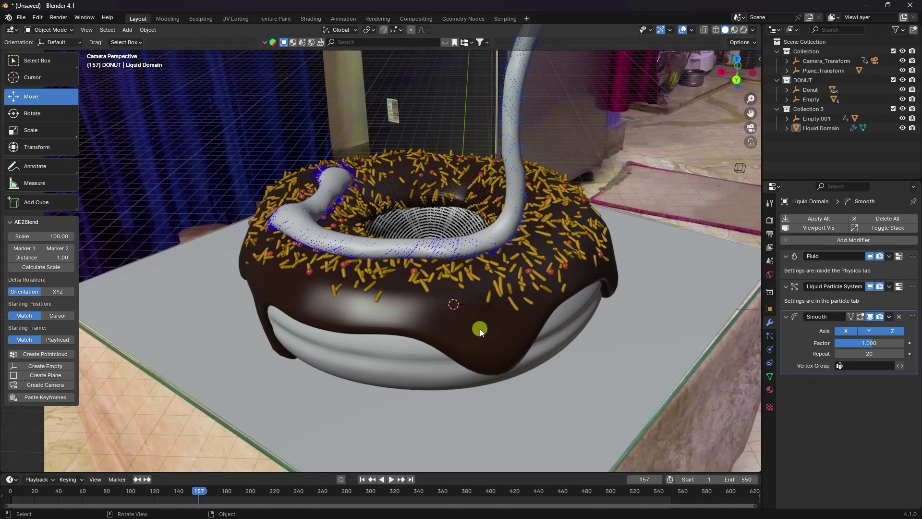
Step: Swap the liquid's glass material for a new Principled material, Material.001, with roughness 0.35
{"action": "left_click", "coordinate": [511, 127]}
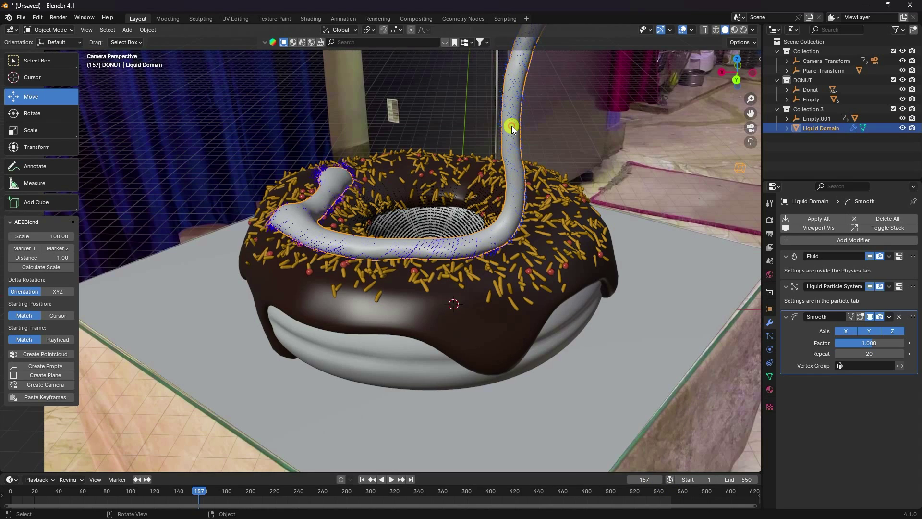
{"action": "left_click", "coordinate": [770, 390]}
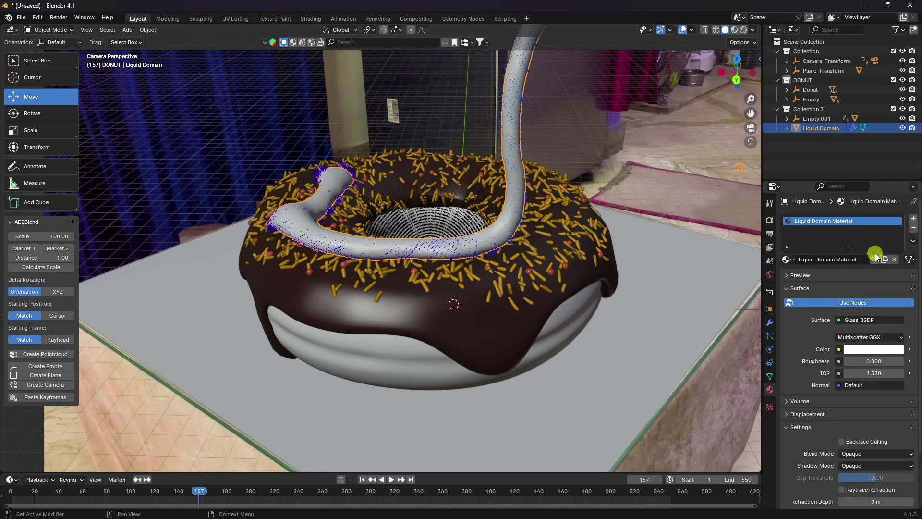
{"action": "left_click", "coordinate": [893, 259]}
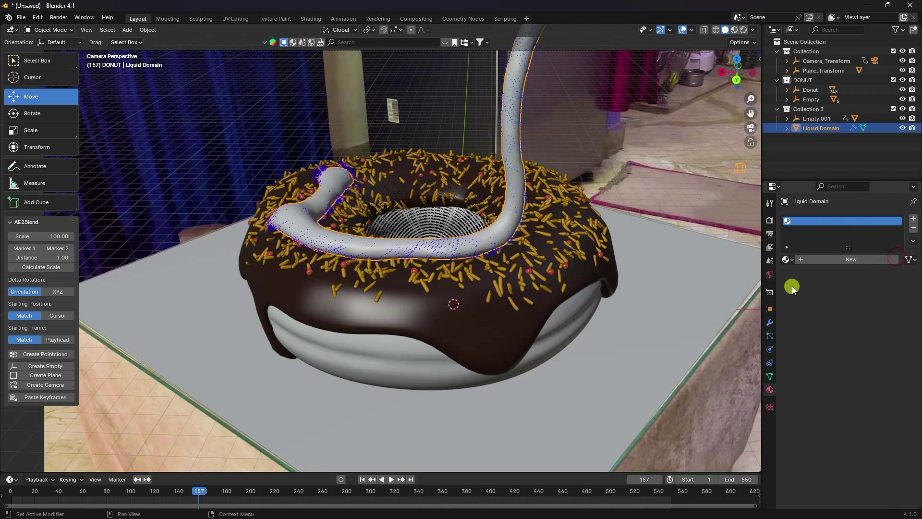
{"action": "left_click", "coordinate": [822, 262]}
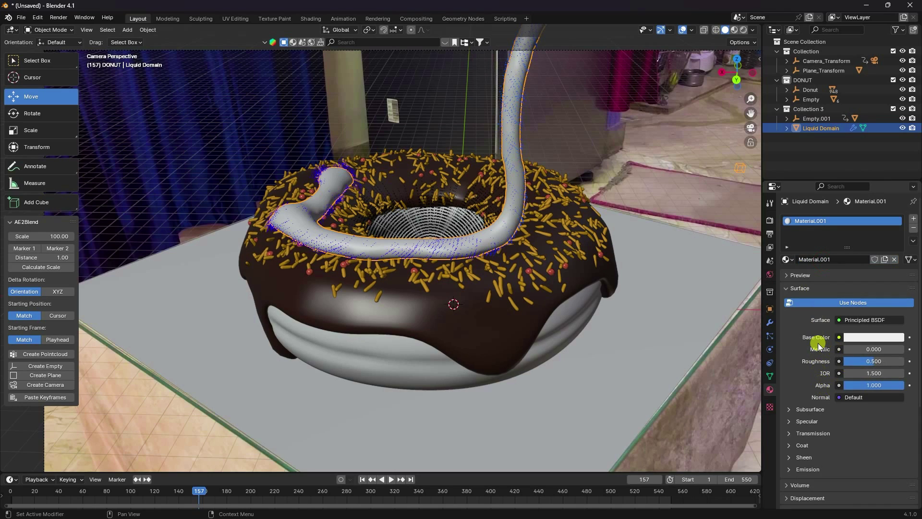
{"action": "left_click", "coordinate": [867, 360]}
{"action": "type", "text": "0.35"}
{"action": "key", "text": "Return"}
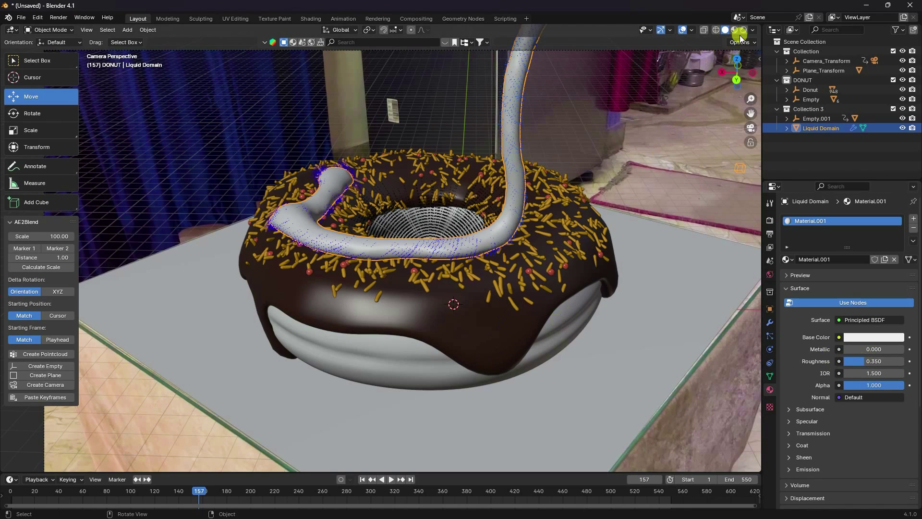
Step: Set rendering to Cycles on GPU Compute with viewport denoising and 128 max samples
{"action": "left_click", "coordinate": [769, 219]}
{"action": "left_click", "coordinate": [850, 218]}
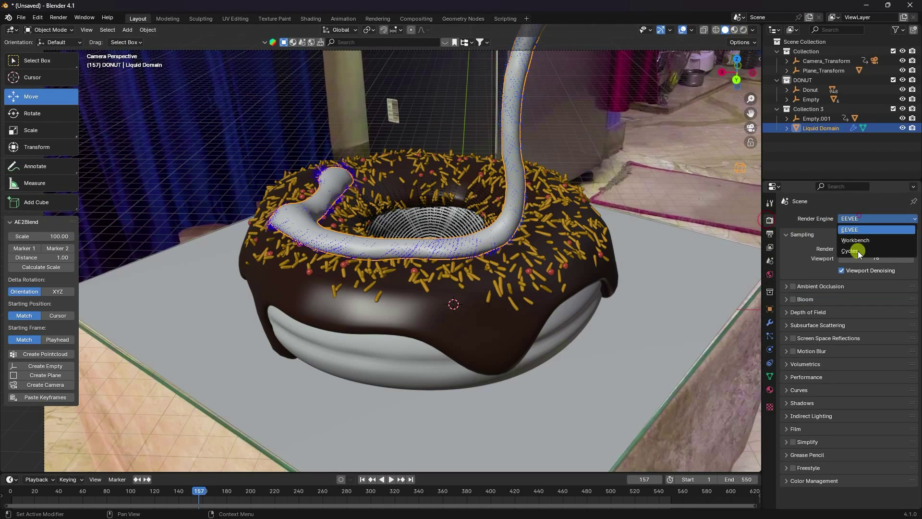
{"action": "left_click", "coordinate": [853, 251]}
{"action": "left_click", "coordinate": [845, 243]}
{"action": "left_click", "coordinate": [854, 266]}
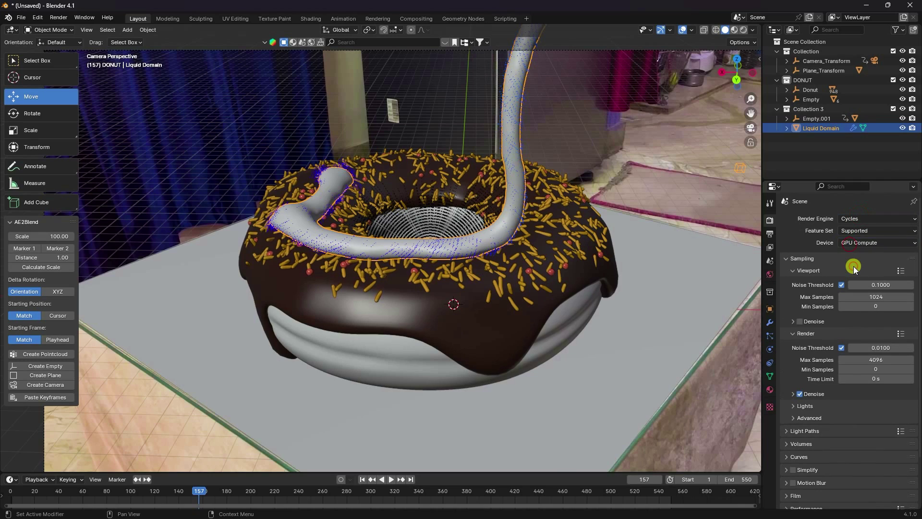
{"action": "left_click", "coordinate": [800, 321]}
{"action": "left_click", "coordinate": [867, 361]}
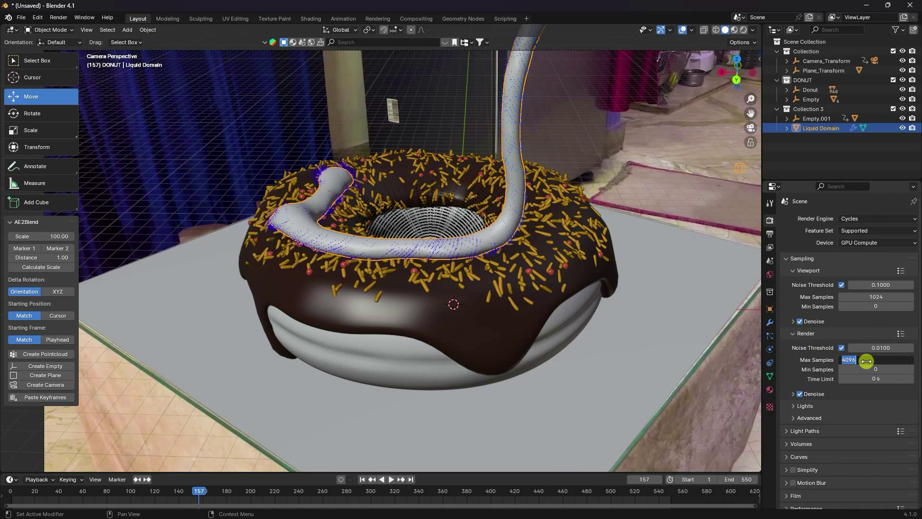
{"action": "type", "text": "28"}
{"action": "key", "text": "Return"}
{"action": "left_click", "coordinate": [874, 363]}
{"action": "type", "text": "128"}
{"action": "key", "text": "Return"}
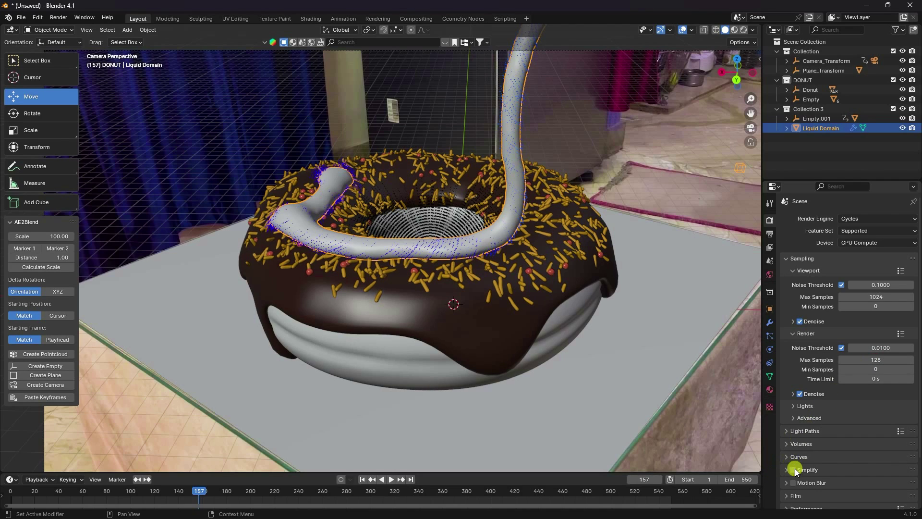
Step: Turn on transparent Film and set the color management View Transform to Standard
{"action": "scroll", "coordinate": [792, 480], "scroll_direction": "down", "scroll_amount": 3}
{"action": "left_click", "coordinate": [788, 438]}
{"action": "scroll", "coordinate": [792, 446], "scroll_direction": "down", "scroll_amount": 5}
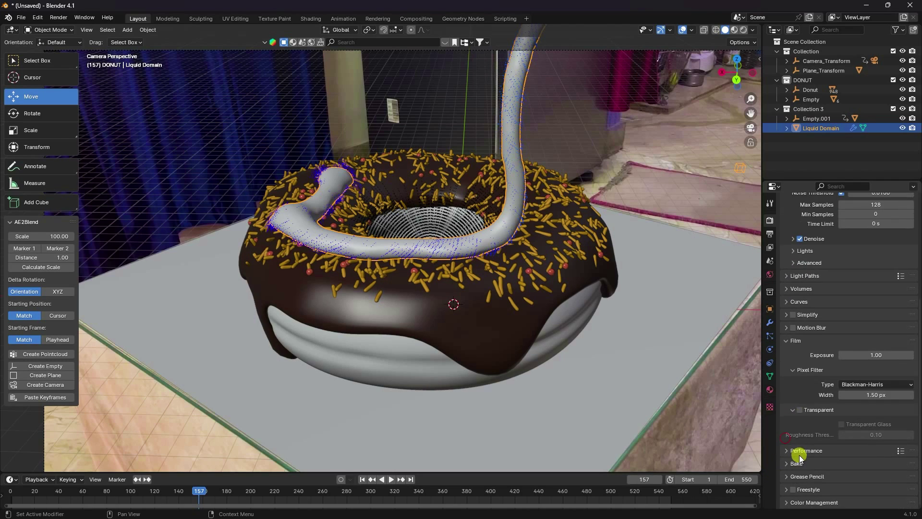
{"action": "left_click", "coordinate": [800, 409]}
{"action": "left_click", "coordinate": [787, 502]}
{"action": "scroll", "coordinate": [817, 432], "scroll_direction": "down", "scroll_amount": 5}
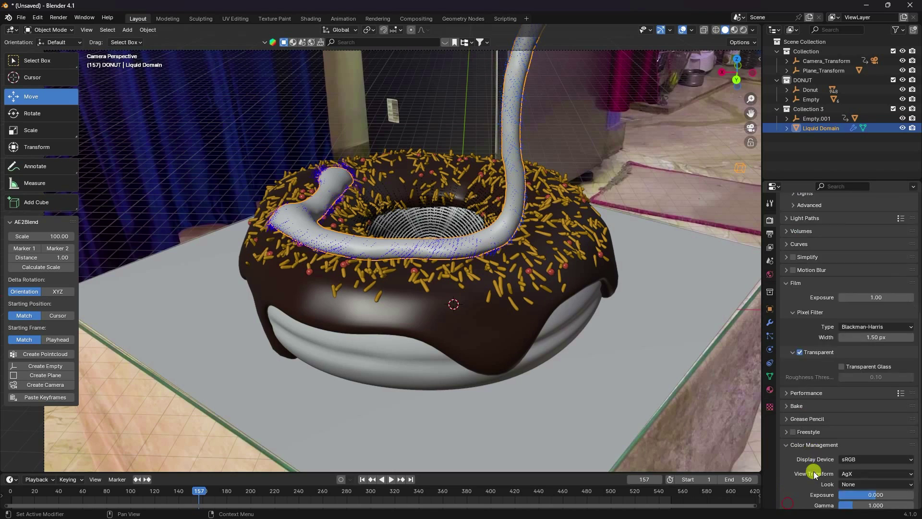
{"action": "left_click", "coordinate": [845, 429]}
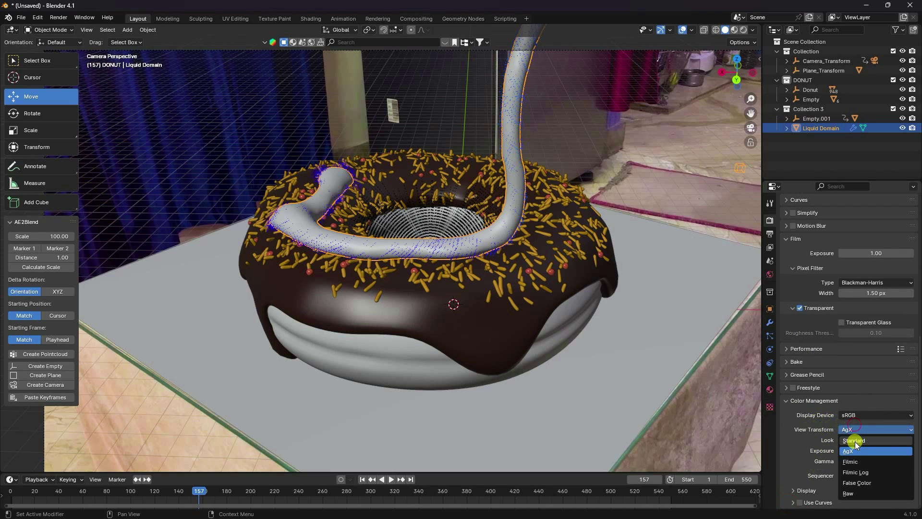
{"action": "left_click", "coordinate": [851, 423]}
{"action": "left_click", "coordinate": [770, 274]}
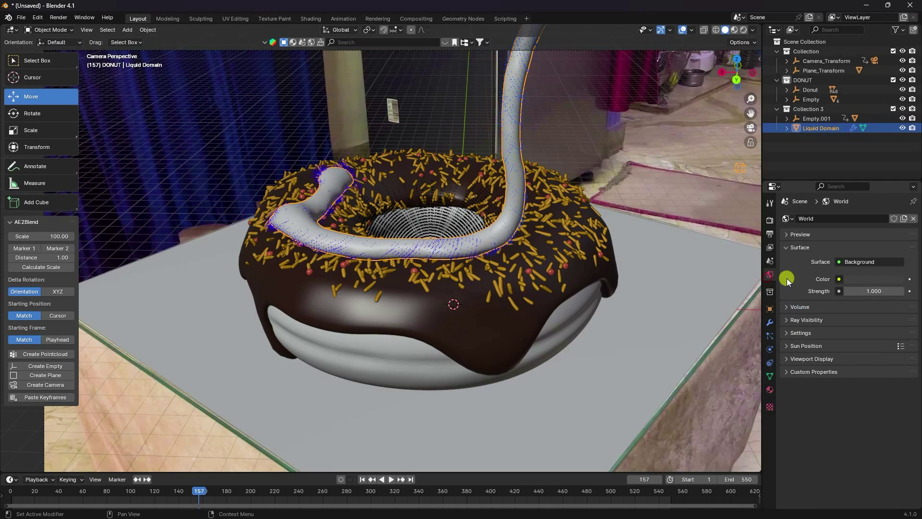
Step: Drive the world Color with an Environment Texture loading brown_photostudio_02_4k.exr, strength 0.7
{"action": "left_click", "coordinate": [838, 279]}
{"action": "left_click", "coordinate": [632, 319]}
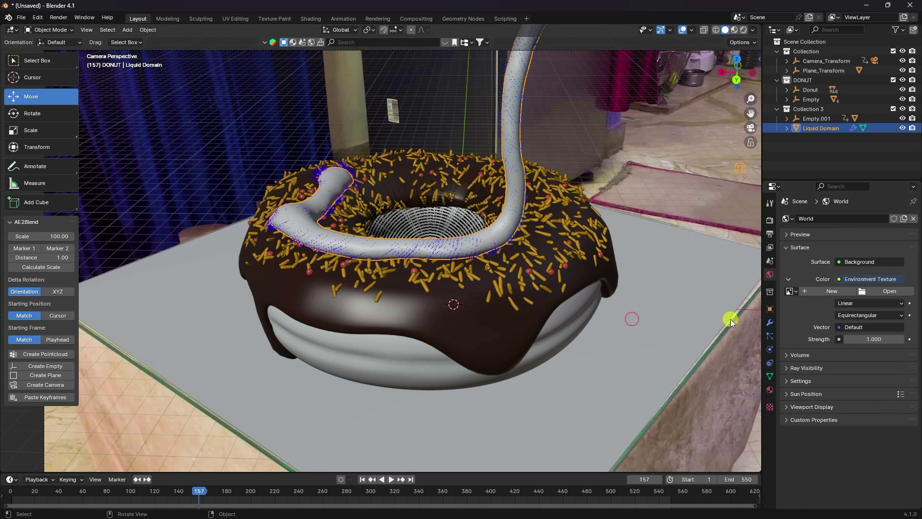
{"action": "left_click", "coordinate": [875, 292]}
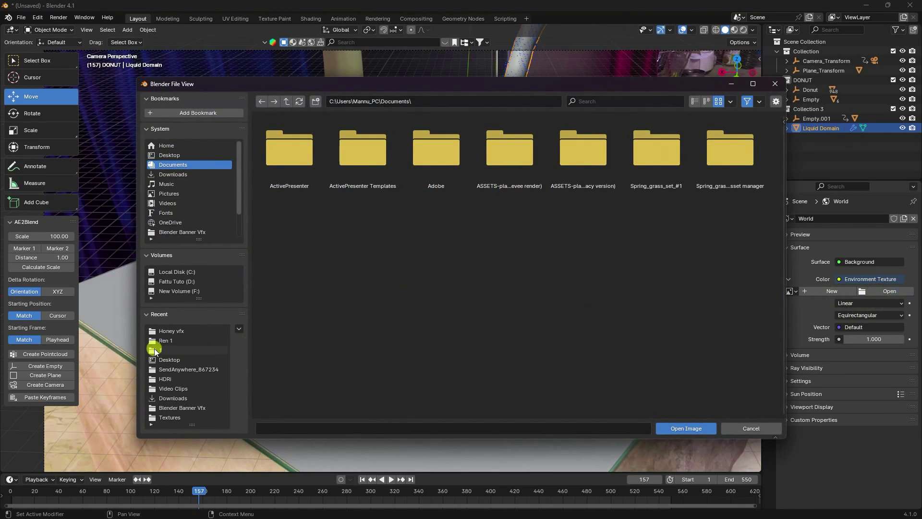
{"action": "left_click", "coordinate": [177, 378]}
{"action": "left_click", "coordinate": [286, 236]}
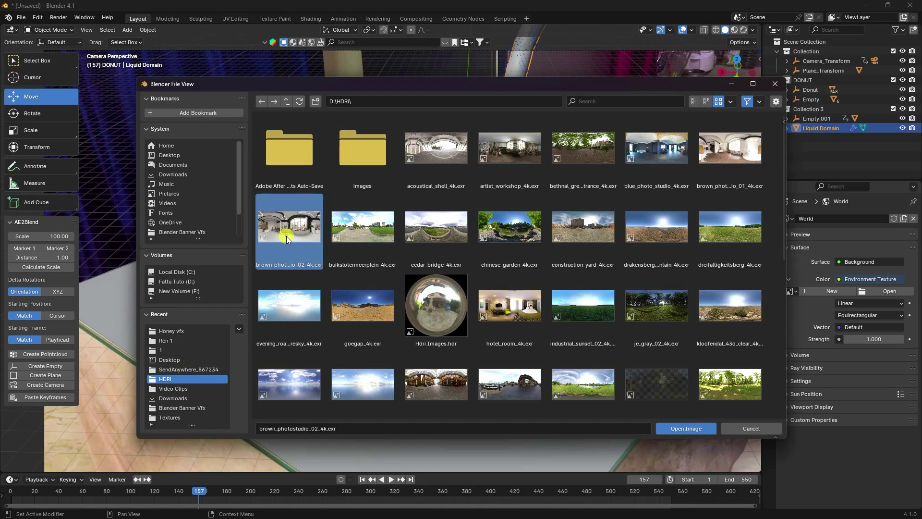
{"action": "left_click", "coordinate": [672, 424]}
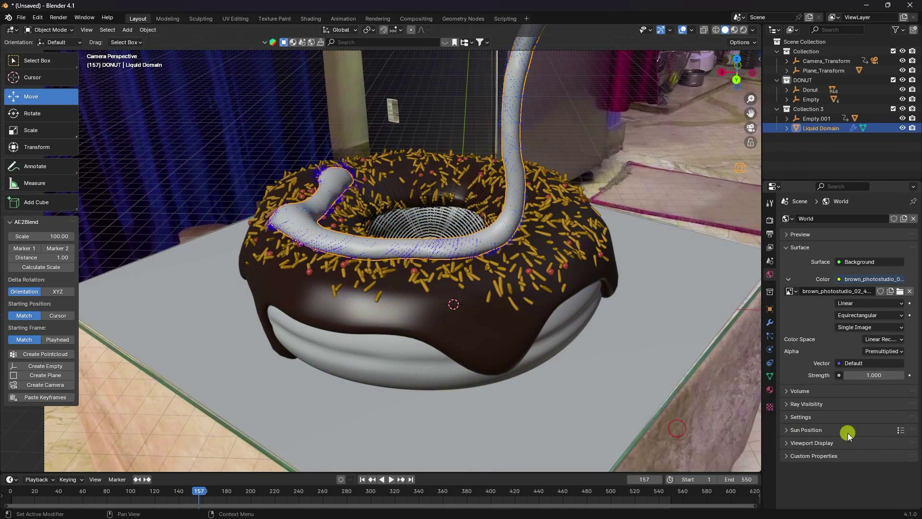
{"action": "left_click", "coordinate": [879, 374]}
{"action": "type", "text": "0"}
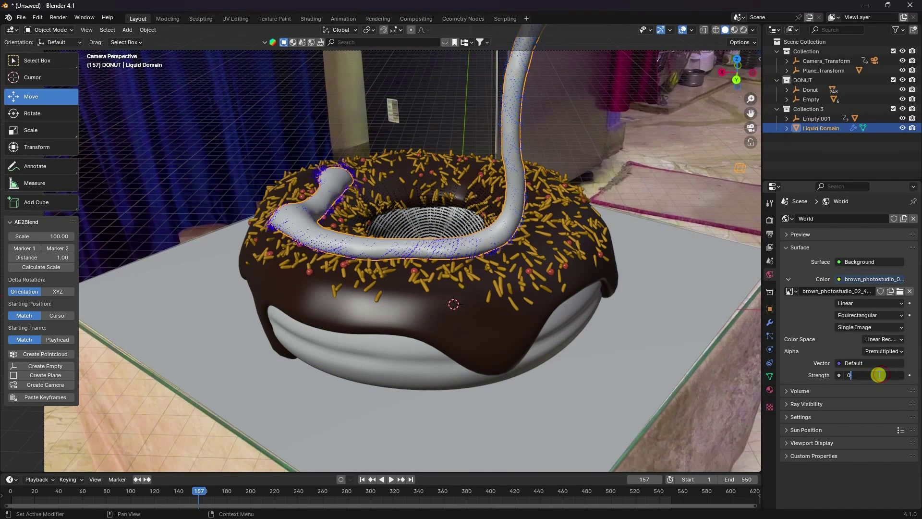
{"action": "type", "text": ".7"}
{"action": "key", "text": "Return"}
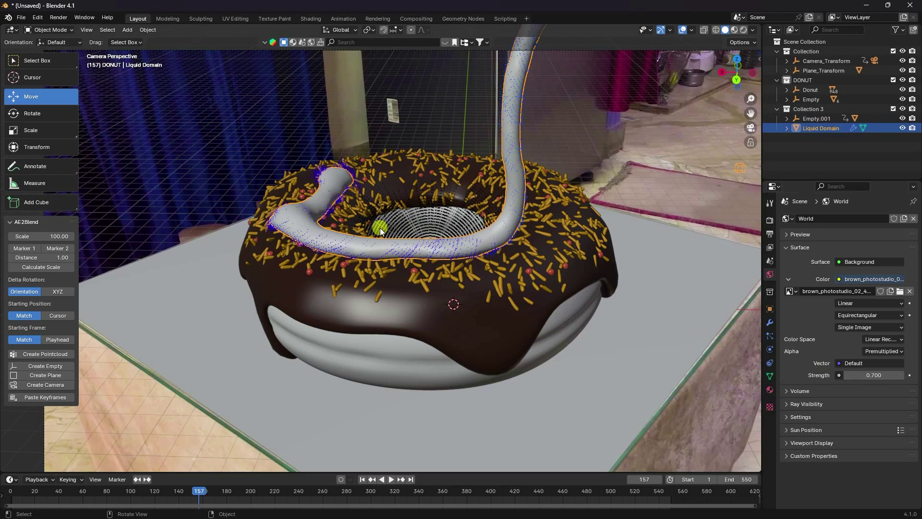
Step: Add a Sun light, raise it above the donut, shift it along X, and tilt it 53.4° on Y
{"action": "left_click", "coordinate": [127, 32]}
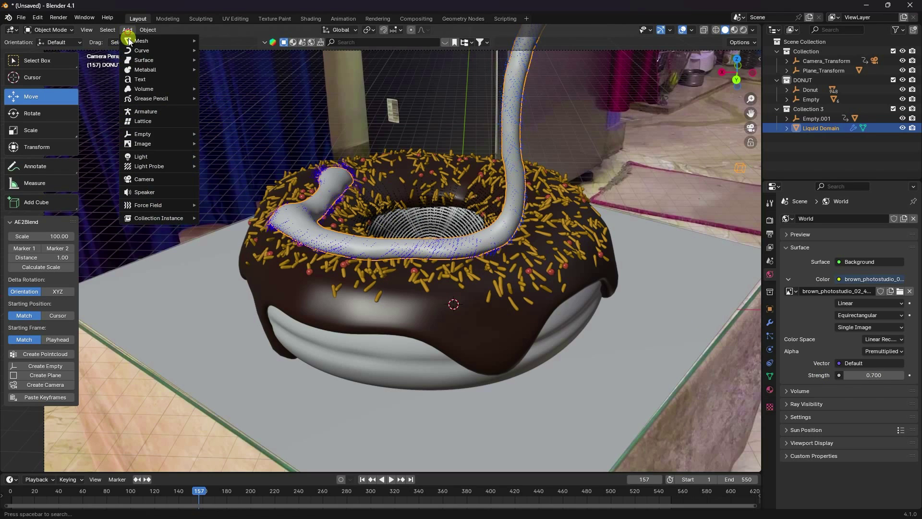
{"action": "mouse_move", "coordinate": [148, 159]}
{"action": "left_click", "coordinate": [226, 166]}
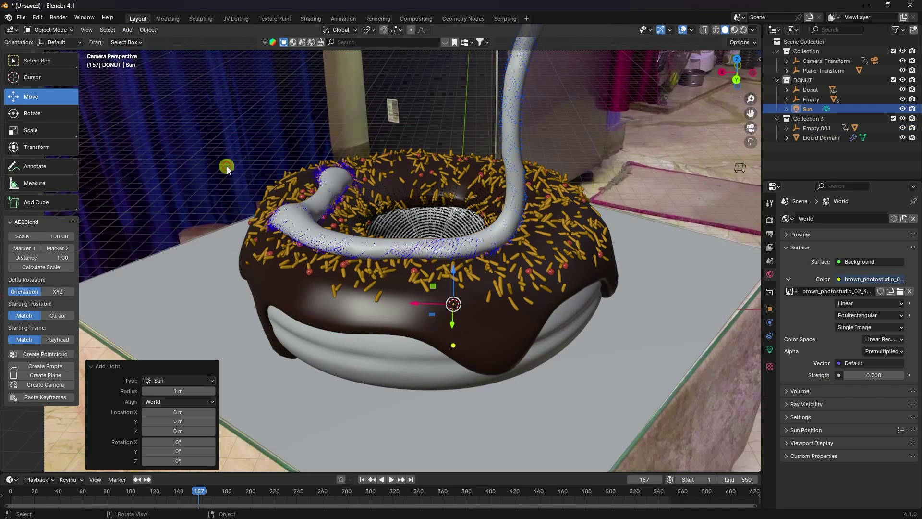
{"action": "middle_click_drag", "start_coordinate": [227, 166], "coordinate": [417, 237]}
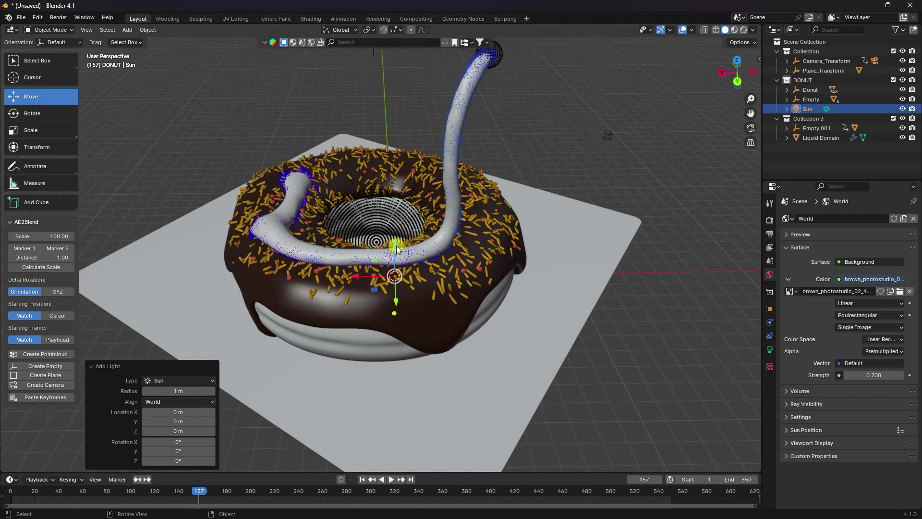
{"action": "left_click_drag", "start_coordinate": [397, 249], "coordinate": [399, 46]}
{"action": "scroll", "coordinate": [410, 157], "scroll_direction": "down", "scroll_amount": 4}
{"action": "left_click_drag", "start_coordinate": [359, 203], "coordinate": [94, 204]}
{"action": "middle_click_drag", "start_coordinate": [189, 239], "coordinate": [189, 166]}
{"action": "left_click_drag", "start_coordinate": [156, 134], "coordinate": [199, 103]}
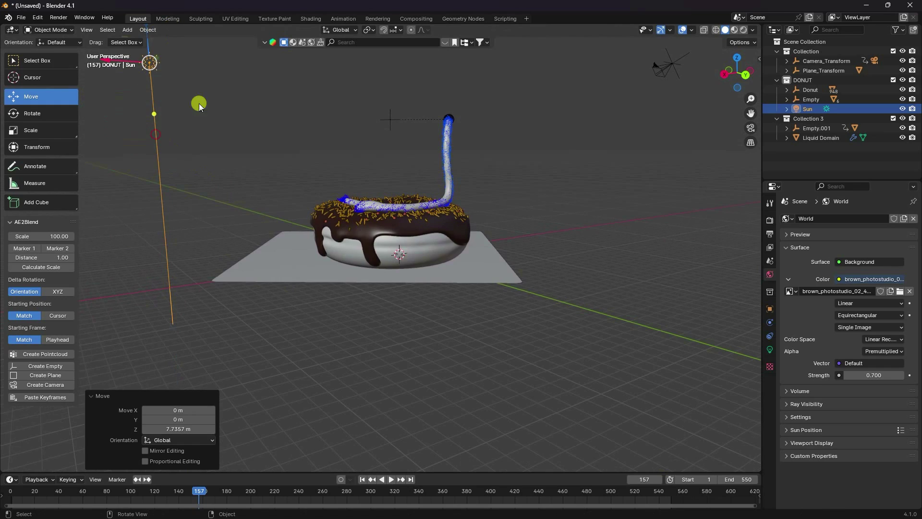
{"action": "middle_click_drag", "start_coordinate": [199, 103], "coordinate": [248, 216]}
{"action": "left_click", "coordinate": [22, 114]}
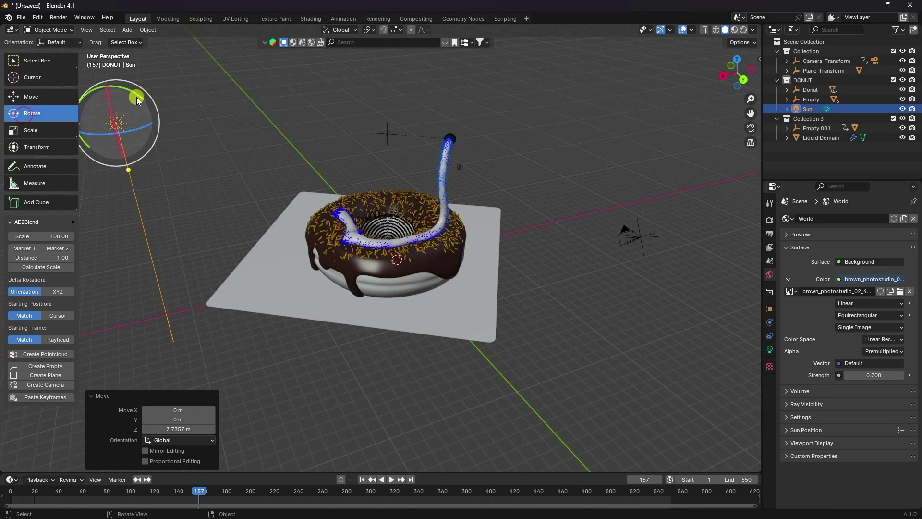
{"action": "left_click_drag", "start_coordinate": [136, 97], "coordinate": [104, 91]}
{"action": "middle_click_drag", "start_coordinate": [202, 153], "coordinate": [231, 173]}
Step: Give the sun strength 0.5 and a 20° angle, then view the camera in Rendered shading
{"action": "left_click", "coordinate": [769, 348]}
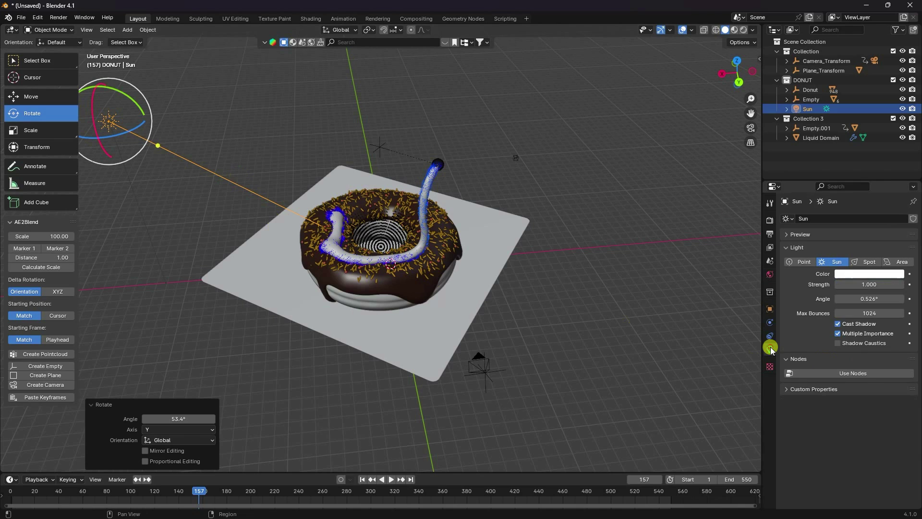
{"action": "left_click", "coordinate": [863, 284]}
{"action": "type", "text": "0.5"}
{"action": "key", "text": "Return"}
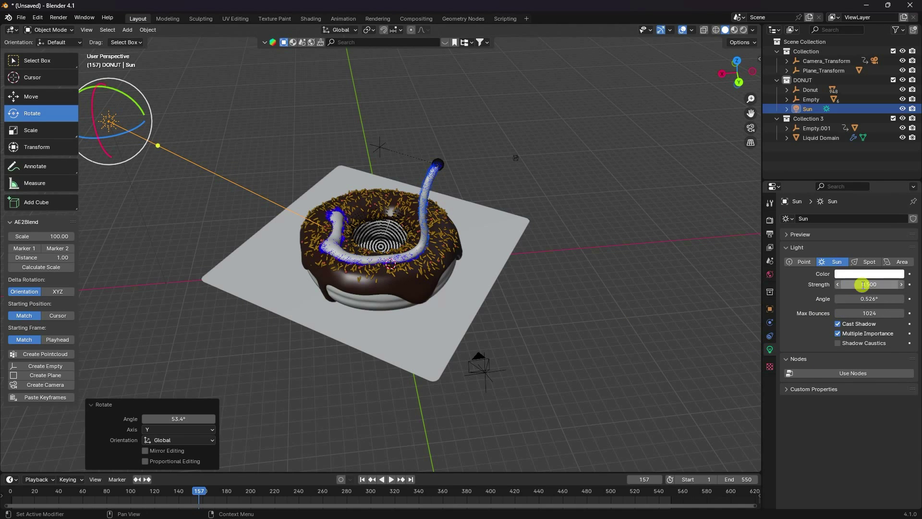
{"action": "left_click", "coordinate": [867, 298]}
{"action": "type", "text": "20"}
{"action": "key", "text": "Return"}
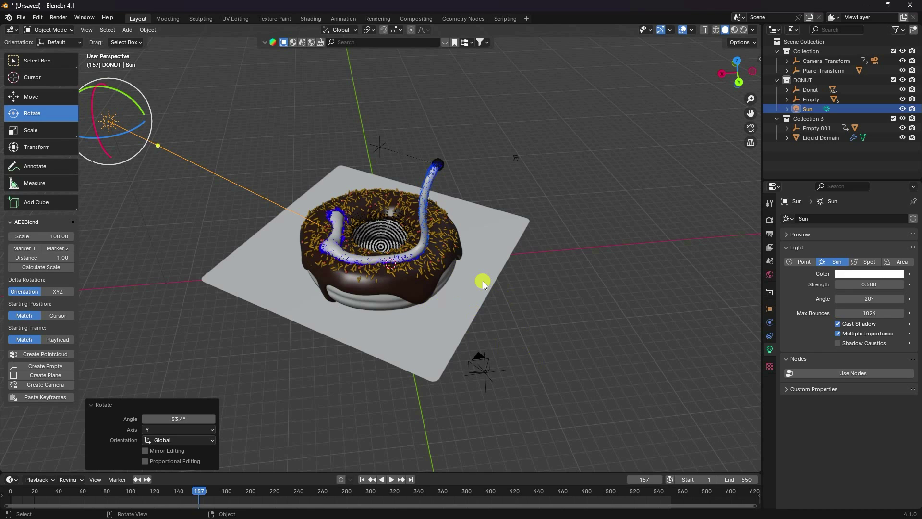
{"action": "key", "text": "KP_0"}
{"action": "left_click", "coordinate": [743, 30]}
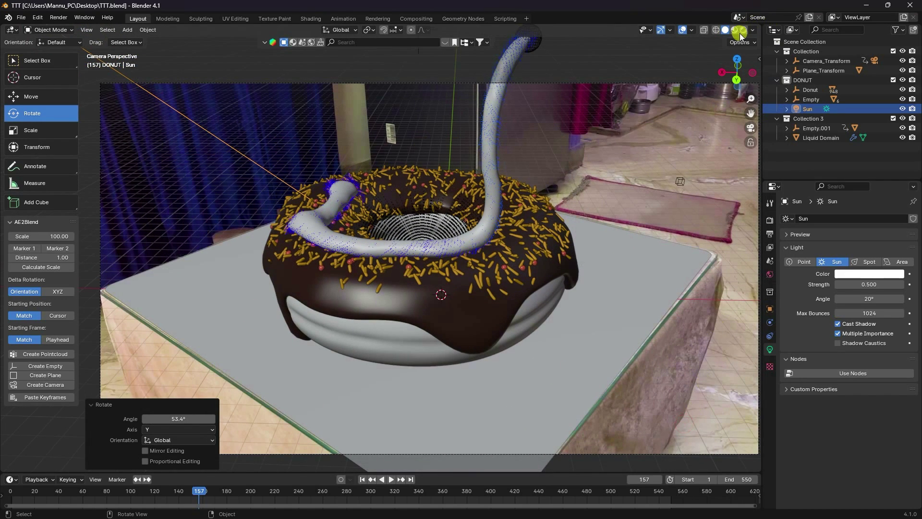
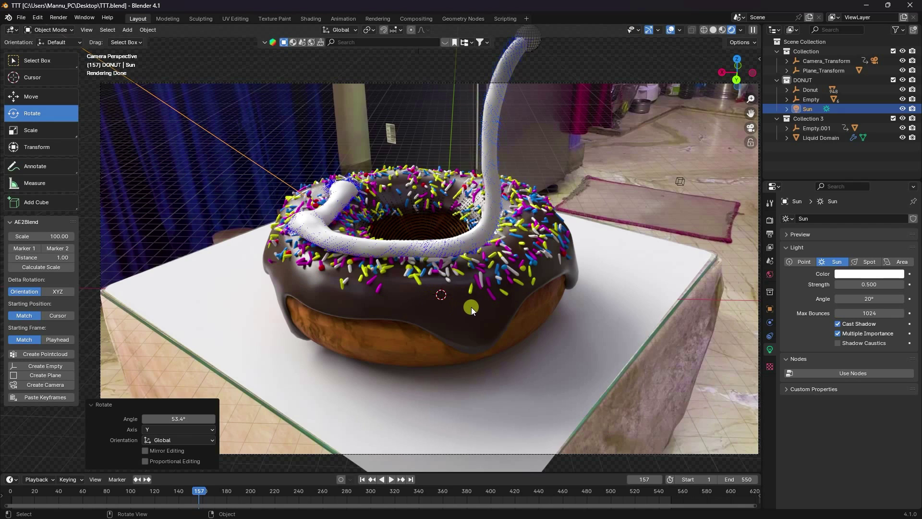
Step: Turn on Mask > Shadow Catcher in the Plane's Object Properties visibility settings
{"action": "left_click", "coordinate": [550, 381]}
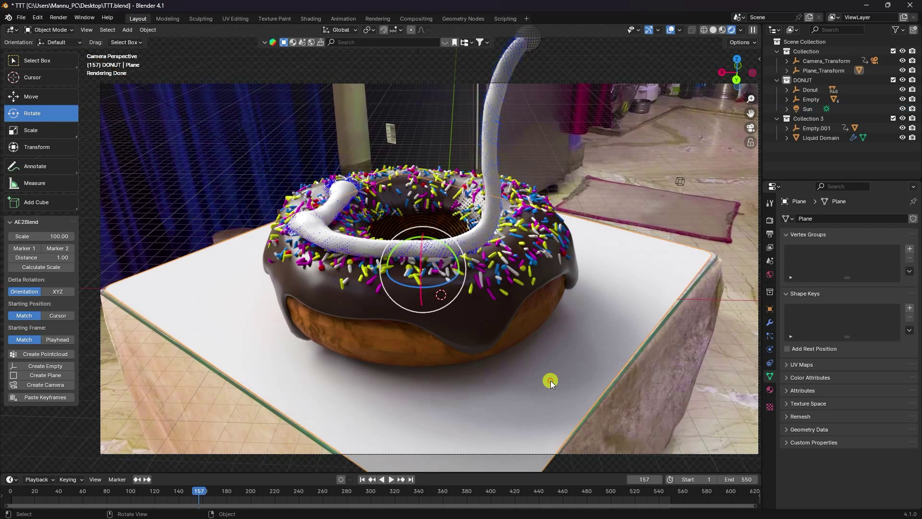
{"action": "left_click", "coordinate": [771, 308]}
{"action": "scroll", "coordinate": [796, 456], "scroll_direction": "down", "scroll_amount": 5}
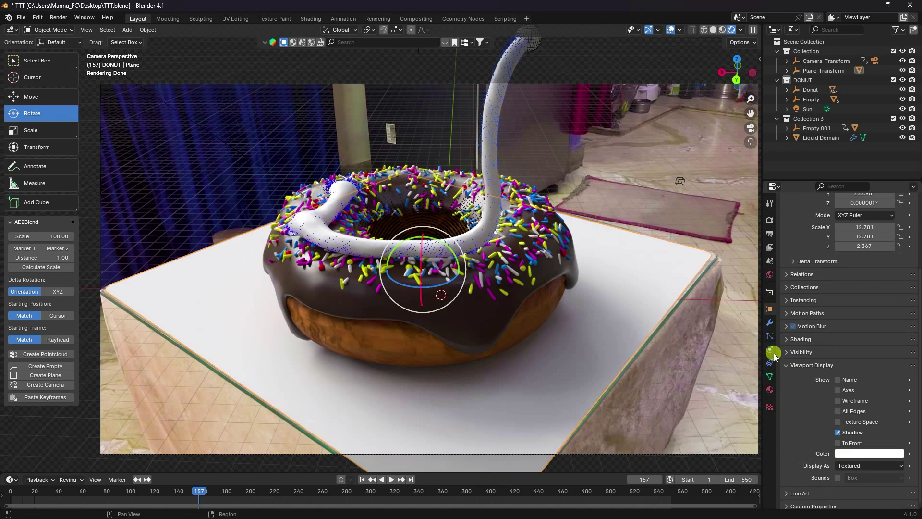
{"action": "left_click", "coordinate": [788, 353]}
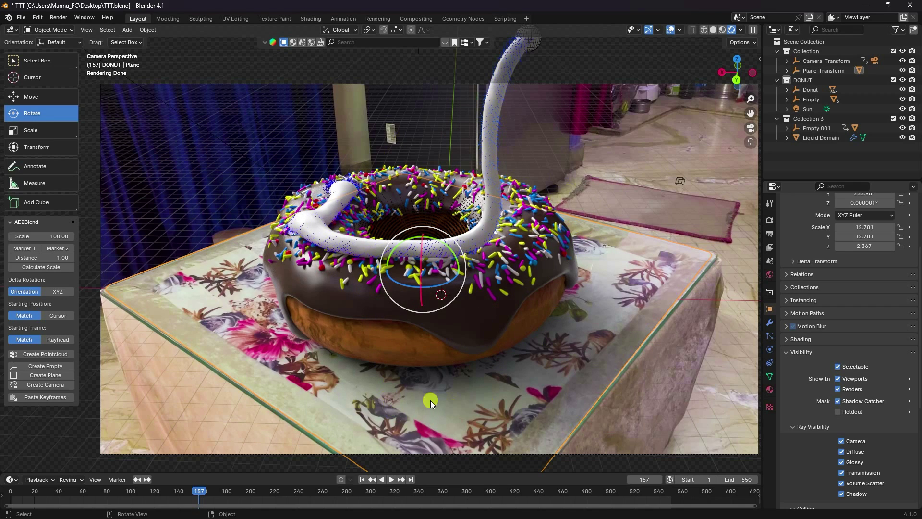
Step: Set the scene frame rate to 25 fps in Output Properties
{"action": "left_click", "coordinate": [773, 234]}
{"action": "left_click", "coordinate": [857, 268]}
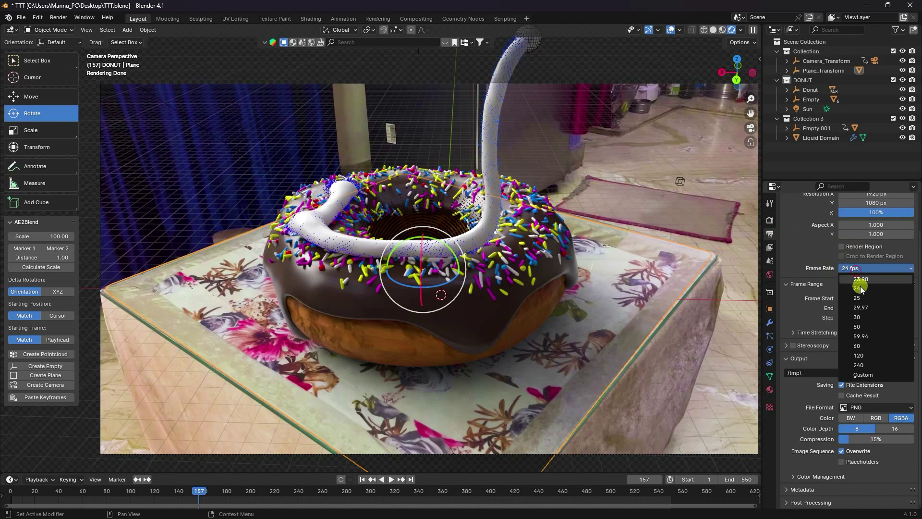
{"action": "left_click", "coordinate": [863, 298]}
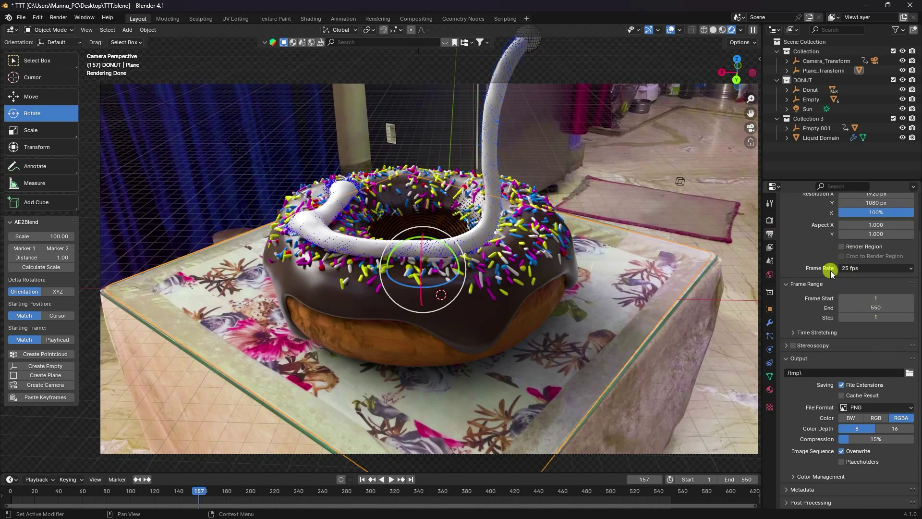
Step: Point the render output to a new Desktop folder 'ren 4' with file name 'A'
{"action": "left_click", "coordinate": [909, 373]}
{"action": "left_click", "coordinate": [179, 155]}
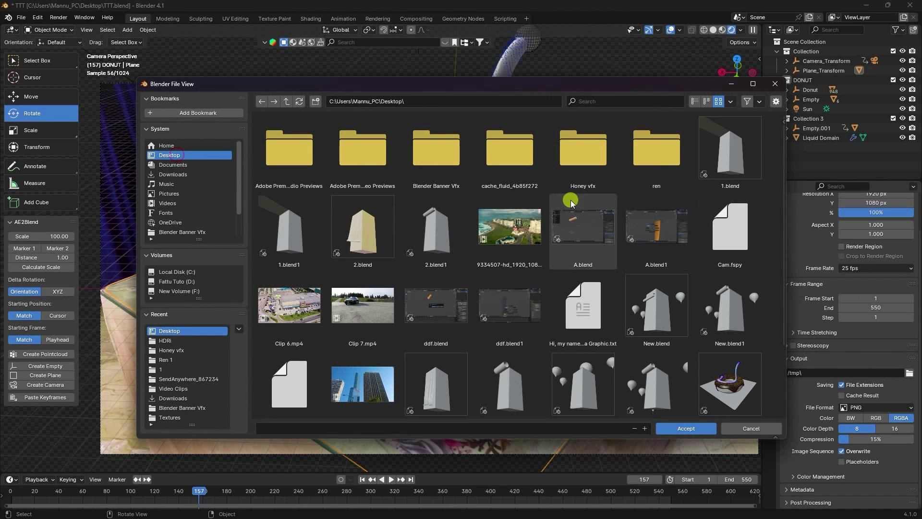
{"action": "right_click", "coordinate": [546, 192]}
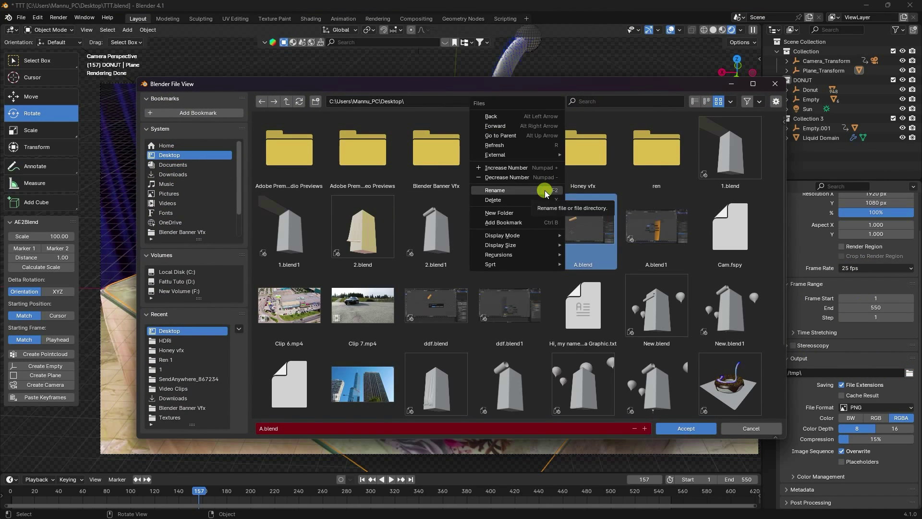
{"action": "left_click", "coordinate": [526, 213]}
{"action": "type", "text": "r"}
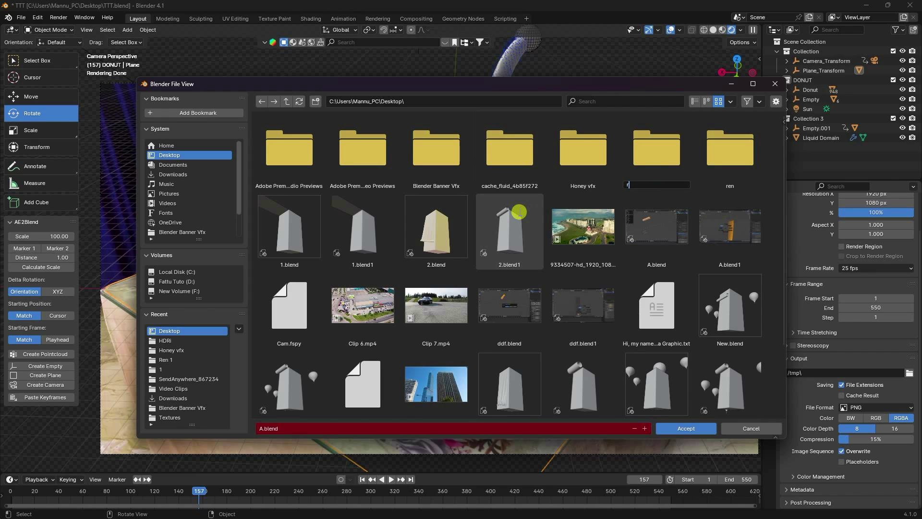
{"action": "type", "text": "en 4"}
{"action": "key", "text": "Return"}
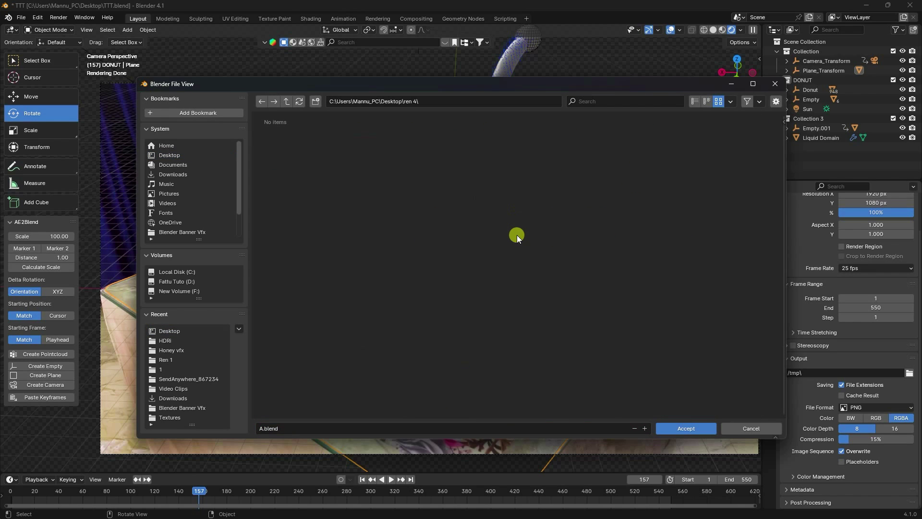
{"action": "left_click", "coordinate": [461, 428]}
{"action": "type", "text": "A"}
{"action": "left_click", "coordinate": [679, 428]}
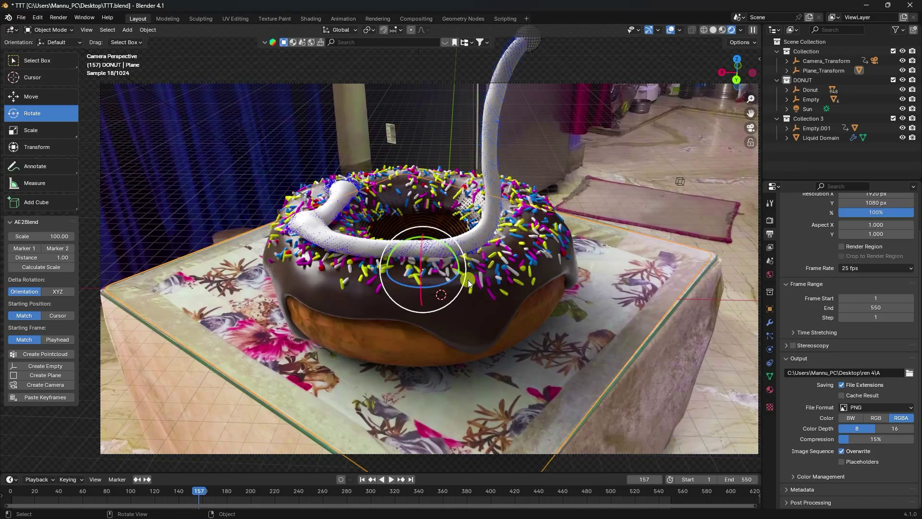
{"action": "middle_click_drag", "start_coordinate": [467, 280], "coordinate": [241, 163]}
Step: Return to camera view with Numpad 0 and show the Liquid Domain's Physics Properties
{"action": "scroll", "coordinate": [364, 177], "scroll_direction": "up", "scroll_amount": 2}
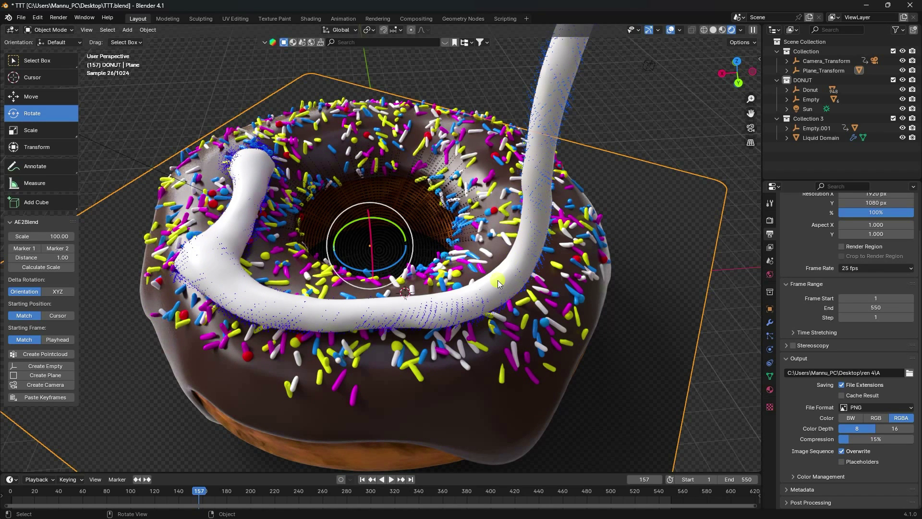
{"action": "key", "text": "KP_0"}
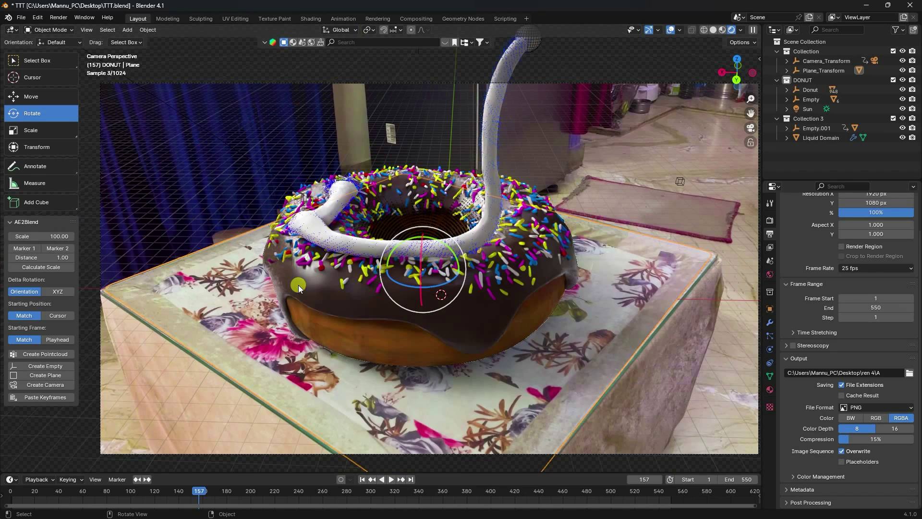
{"action": "left_click", "coordinate": [808, 139]}
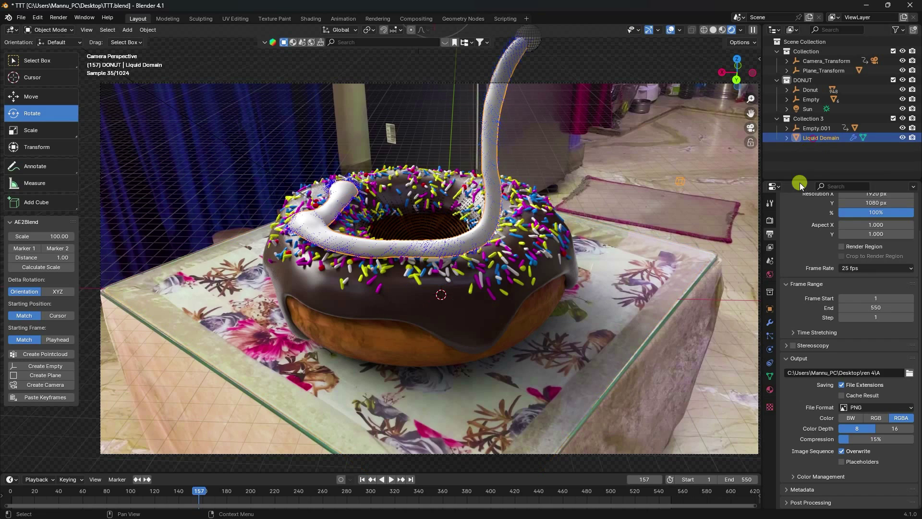
{"action": "left_click", "coordinate": [771, 353]}
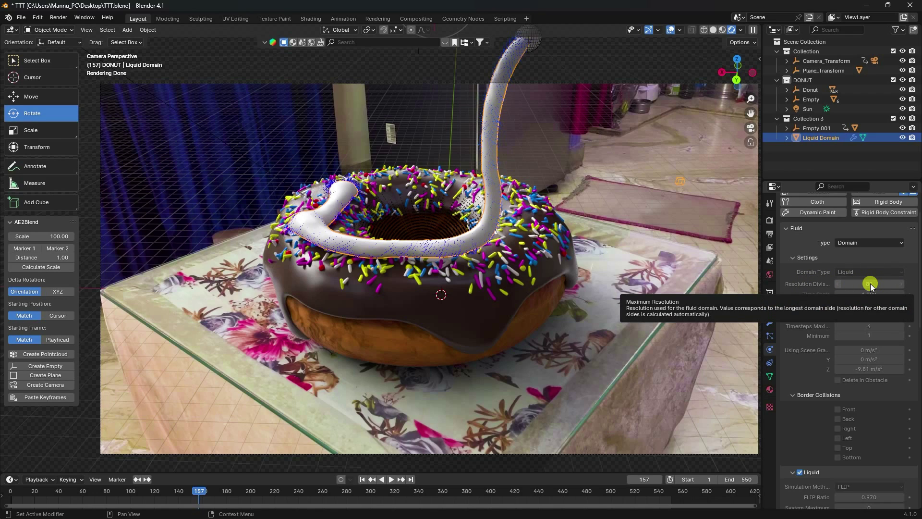
Step: Free the fluid cache, set resolution divisions to 9, then start and cancel a bake
{"action": "scroll", "coordinate": [810, 408], "scroll_direction": "down", "scroll_amount": 10}
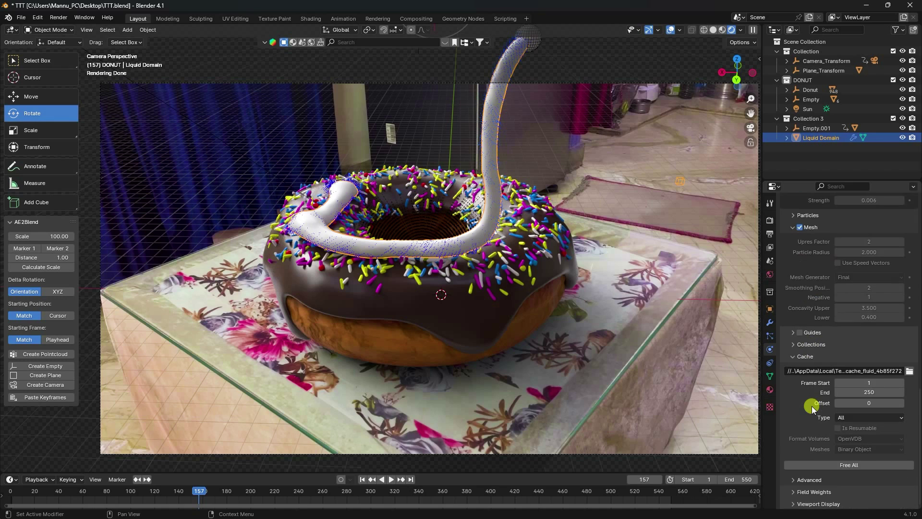
{"action": "left_click", "coordinate": [854, 465]}
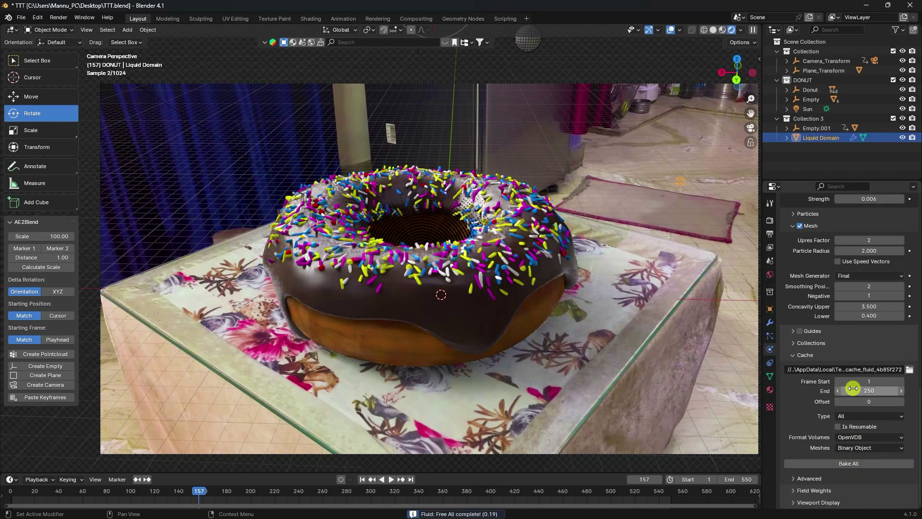
{"action": "scroll", "coordinate": [806, 389], "scroll_direction": "up", "scroll_amount": 10}
{"action": "left_click", "coordinate": [871, 264]}
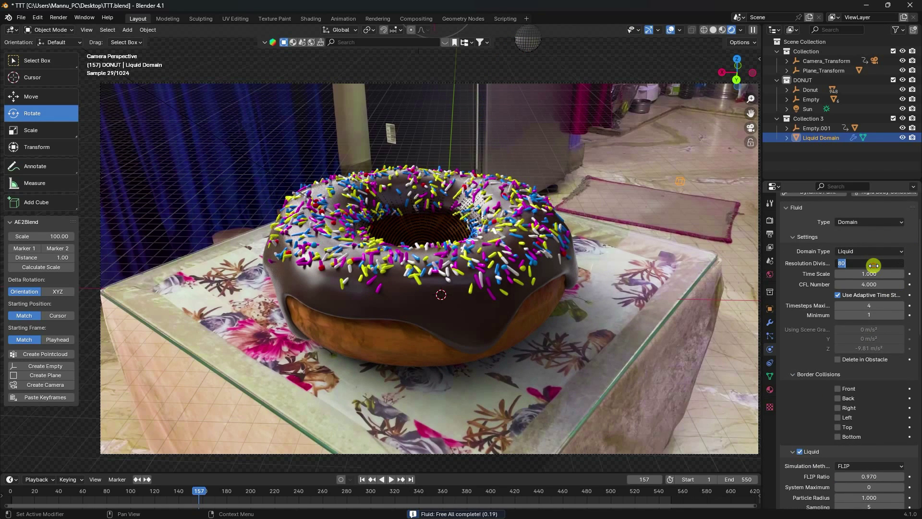
{"action": "type", "text": "96"}
{"action": "key", "text": "Return"}
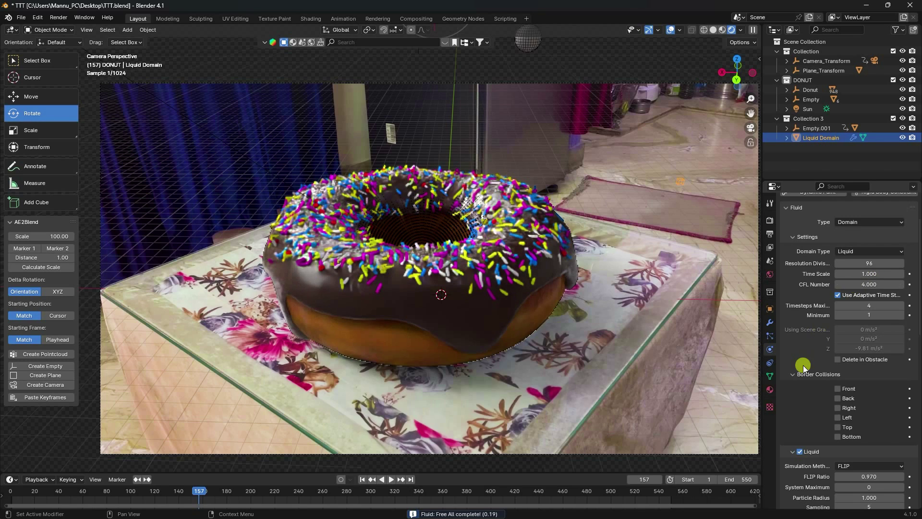
{"action": "scroll", "coordinate": [802, 374], "scroll_direction": "down", "scroll_amount": 10}
{"action": "left_click", "coordinate": [840, 463]}
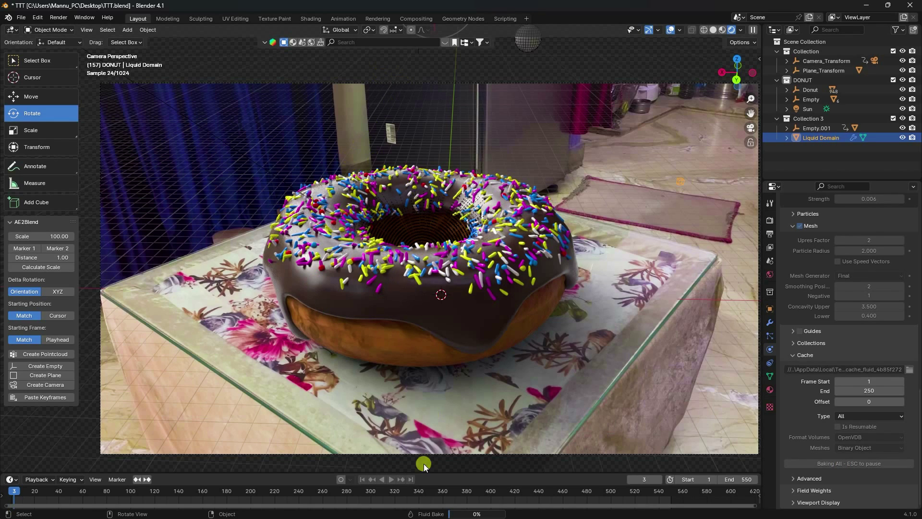
{"action": "key", "text": "Escape"}
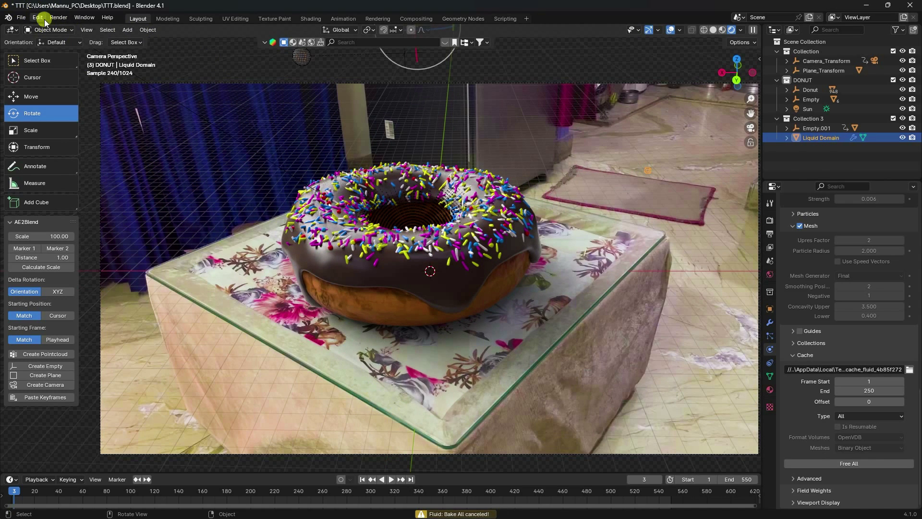
Step: Render the current frame, inspect the transparent donut-and-shadow result, and close the render window
{"action": "left_click", "coordinate": [53, 18]}
{"action": "left_click", "coordinate": [74, 29]}
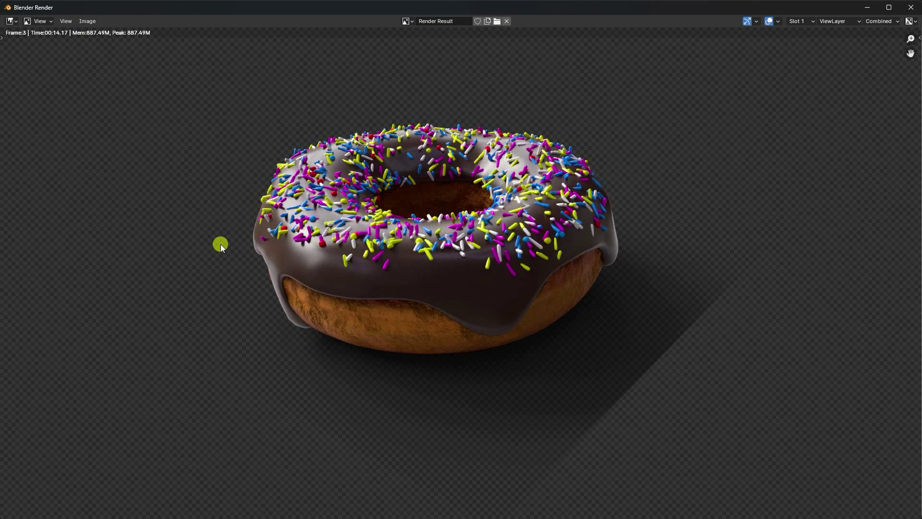
{"action": "scroll", "coordinate": [219, 244], "scroll_direction": "down", "scroll_amount": 2}
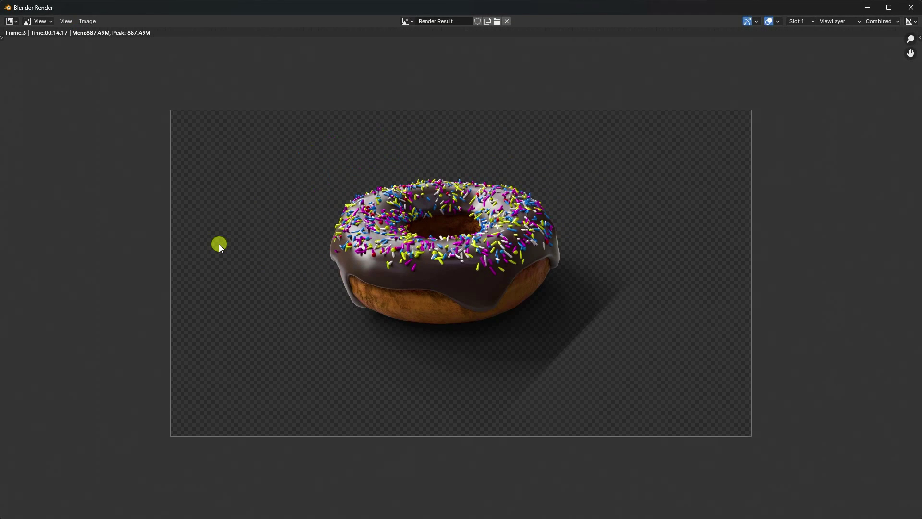
{"action": "scroll", "coordinate": [219, 244], "scroll_direction": "up", "scroll_amount": 1}
{"action": "scroll", "coordinate": [529, 342], "scroll_direction": "up", "scroll_amount": 1}
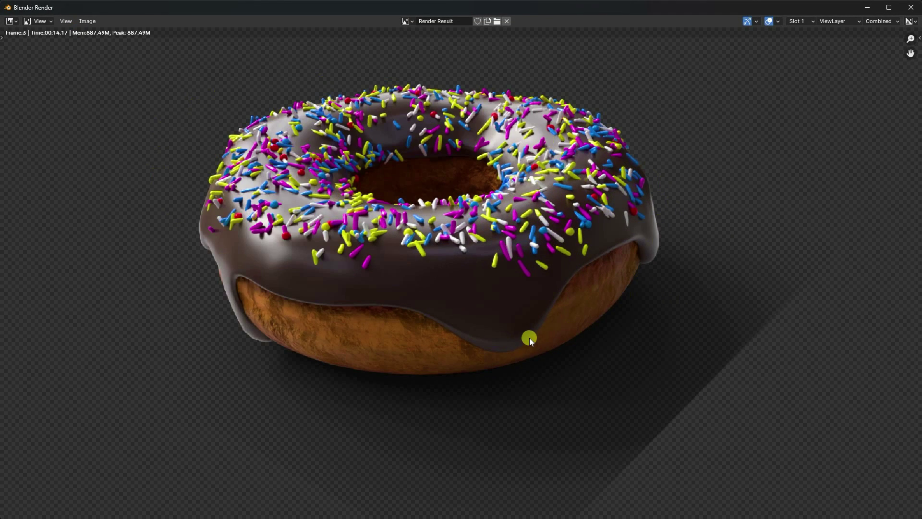
{"action": "scroll", "coordinate": [530, 335], "scroll_direction": "down", "scroll_amount": 1}
{"action": "left_click", "coordinate": [911, 9]}
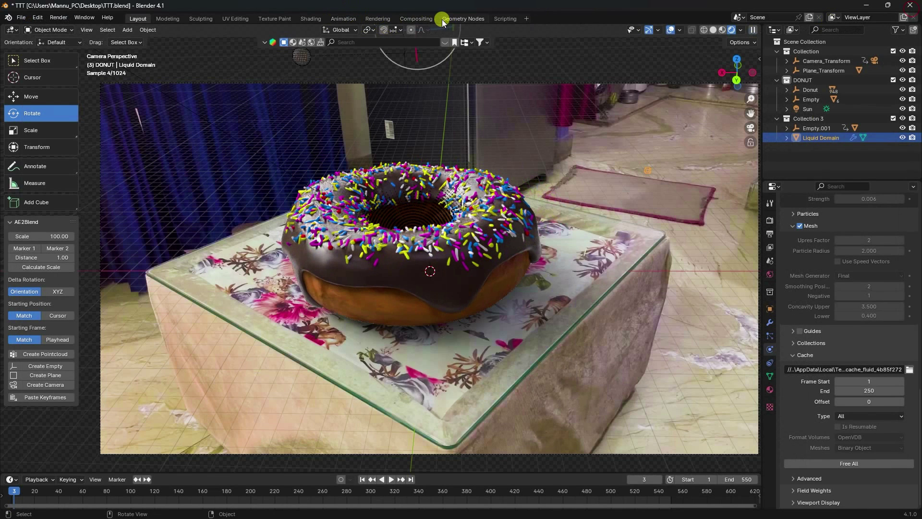
Step: In the Compositing workspace, enable Use Nodes and add a Viewer node below Composite
{"action": "left_click", "coordinate": [416, 18]}
{"action": "left_click", "coordinate": [107, 31]}
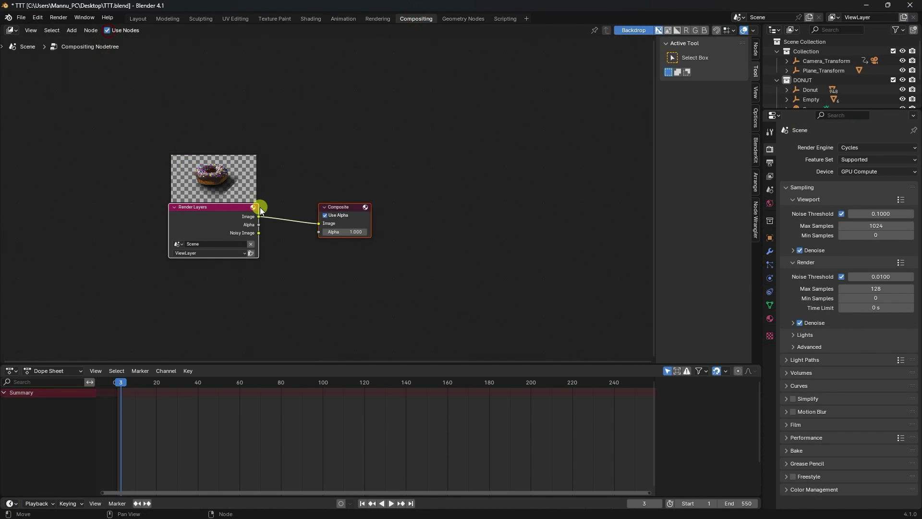
{"action": "scroll", "coordinate": [298, 203], "scroll_direction": "up", "scroll_amount": 2}
{"action": "left_click_drag", "start_coordinate": [330, 228], "coordinate": [475, 229]}
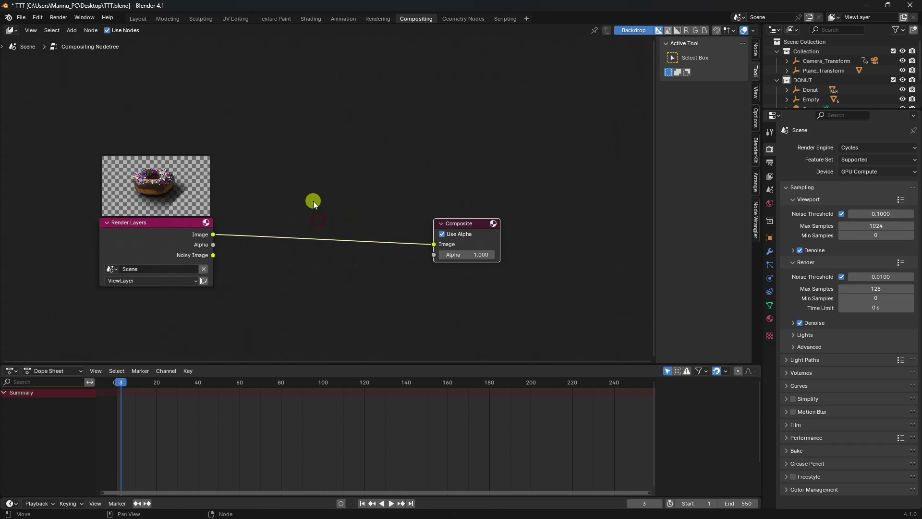
{"action": "key", "text": "shift+a"}
{"action": "left_click", "coordinate": [313, 201]}
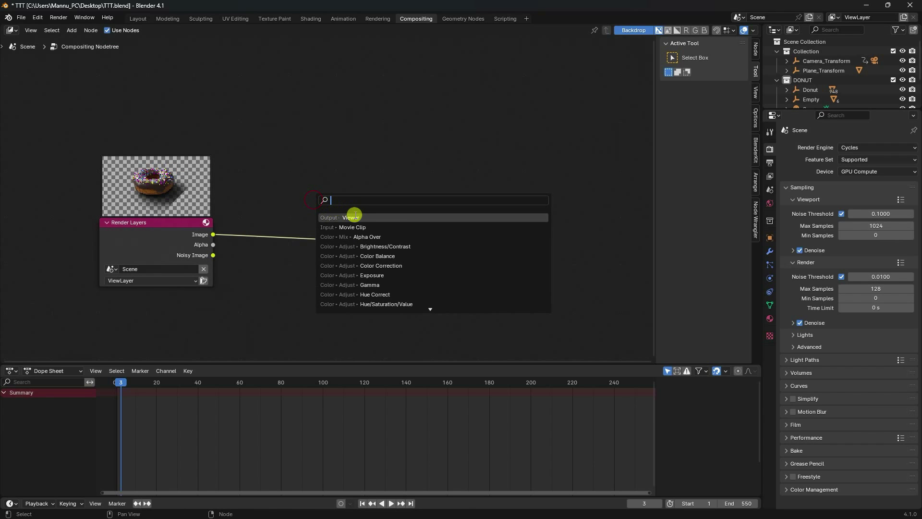
{"action": "left_click", "coordinate": [354, 214]}
{"action": "left_click", "coordinate": [465, 307]}
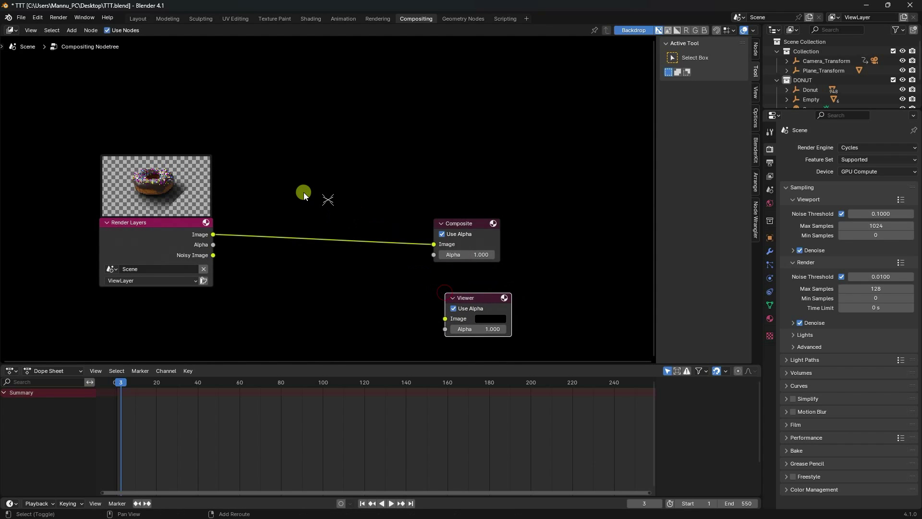
Step: Insert an Alpha Over node between Render Layers and Composite, and add a Movie Clip node
{"action": "key", "text": "shift+a"}
{"action": "left_click", "coordinate": [303, 193]}
{"action": "left_click", "coordinate": [350, 229]}
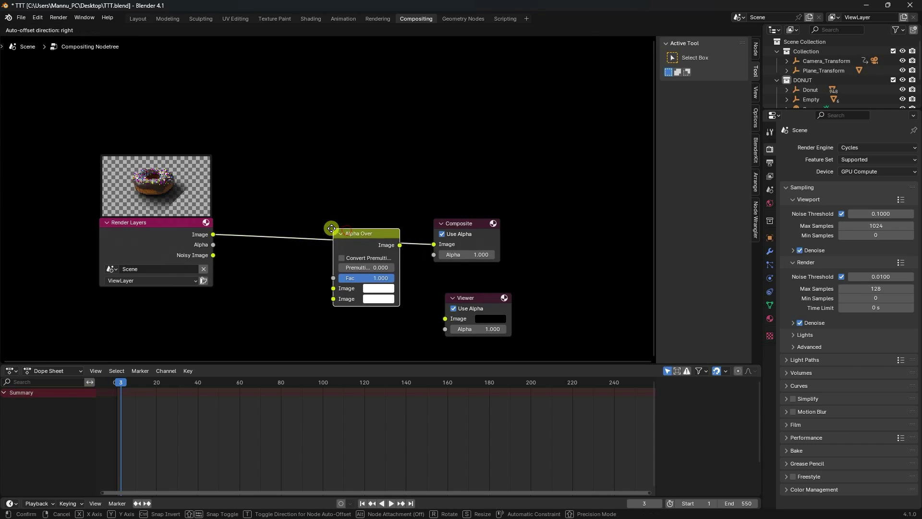
{"action": "left_click", "coordinate": [322, 222]}
{"action": "key", "text": "shift+a"}
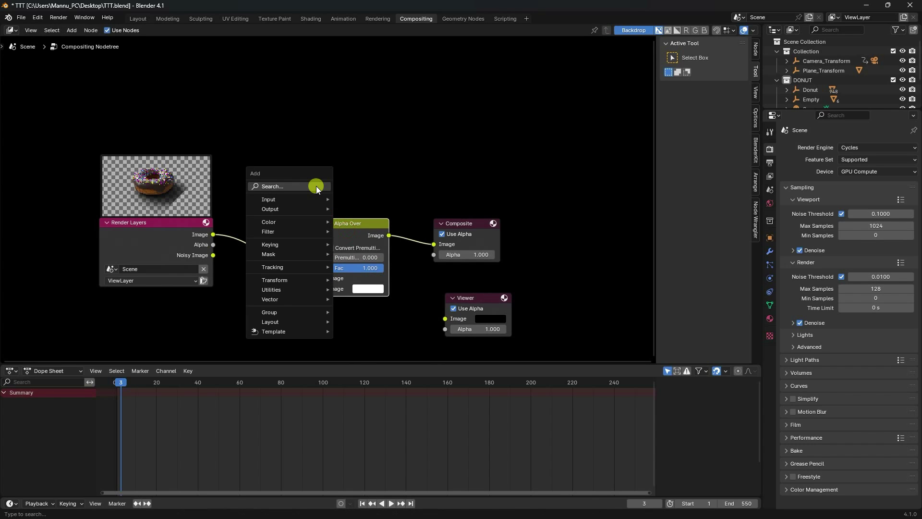
{"action": "left_click", "coordinate": [316, 186]}
{"action": "left_click", "coordinate": [346, 223]}
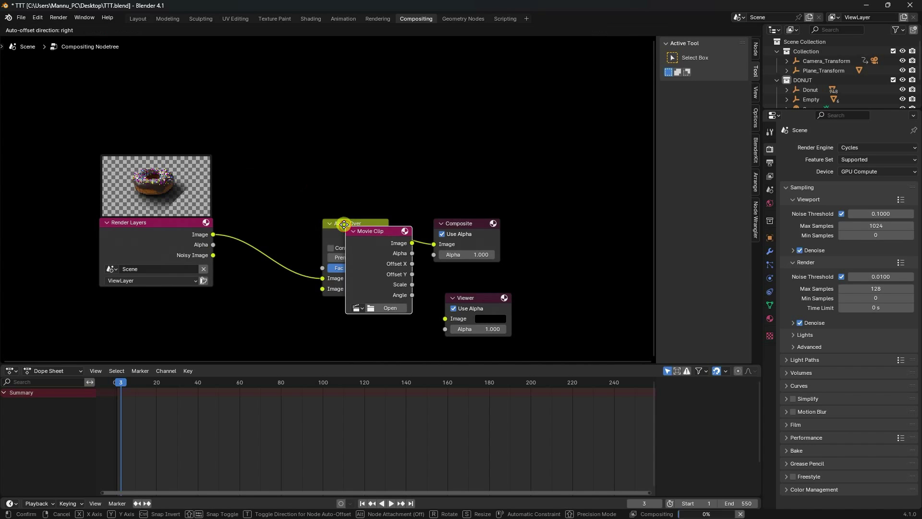
{"action": "left_click", "coordinate": [111, 66]}
Step: Load Clip.mp4 from the Honey vfx folder into the Movie Clip node
{"action": "left_click", "coordinate": [153, 148]}
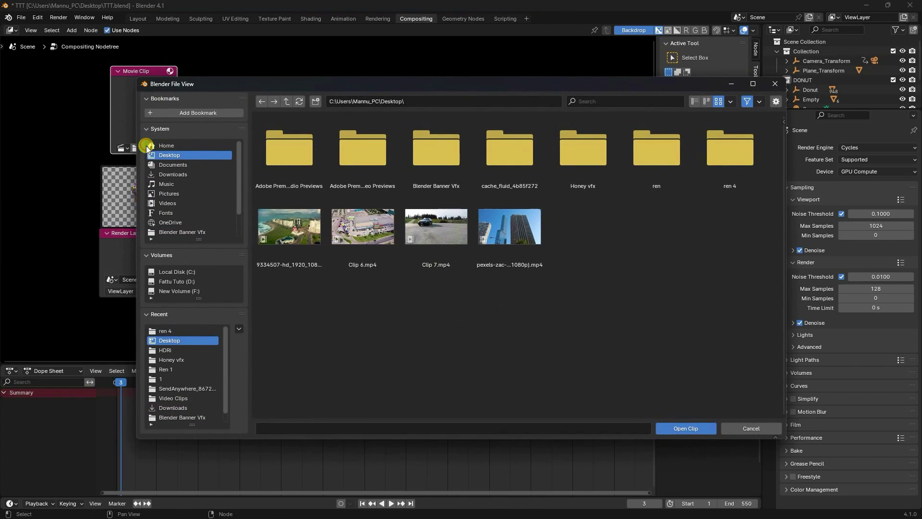
{"action": "double_click", "coordinate": [587, 151]}
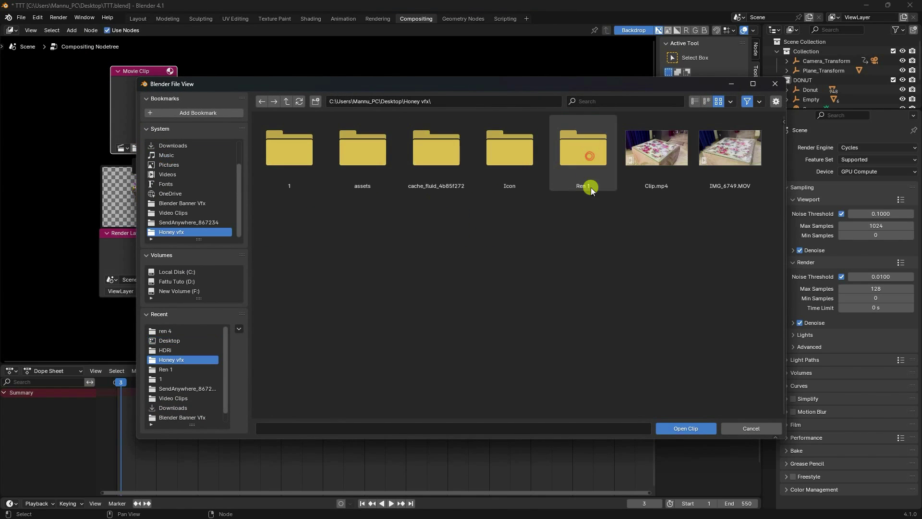
{"action": "left_click", "coordinate": [653, 195]}
{"action": "left_click", "coordinate": [694, 430]}
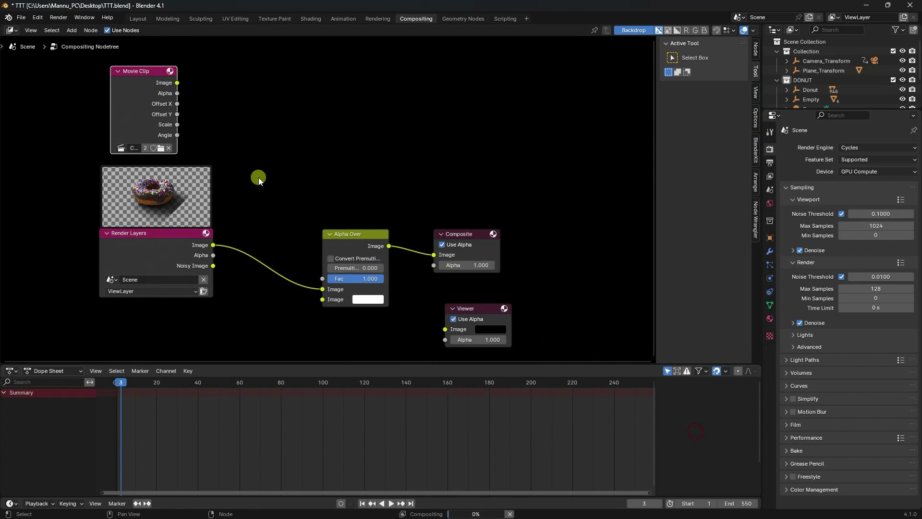
Step: Wire footage and render into Alpha Over's two Image inputs, output to Viewer, then return to Layout
{"action": "left_click_drag", "start_coordinate": [322, 289], "coordinate": [322, 300]}
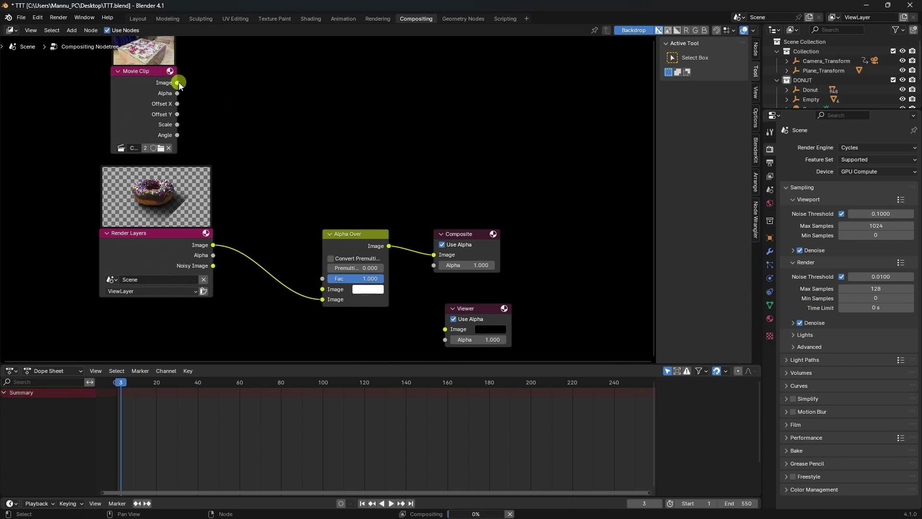
{"action": "left_click_drag", "start_coordinate": [178, 82], "coordinate": [322, 289]}
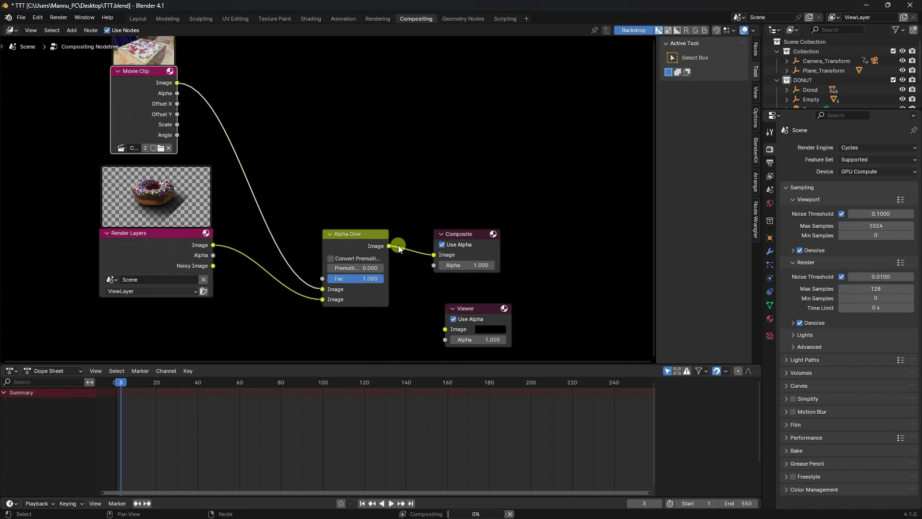
{"action": "left_click_drag", "start_coordinate": [389, 247], "coordinate": [445, 329]}
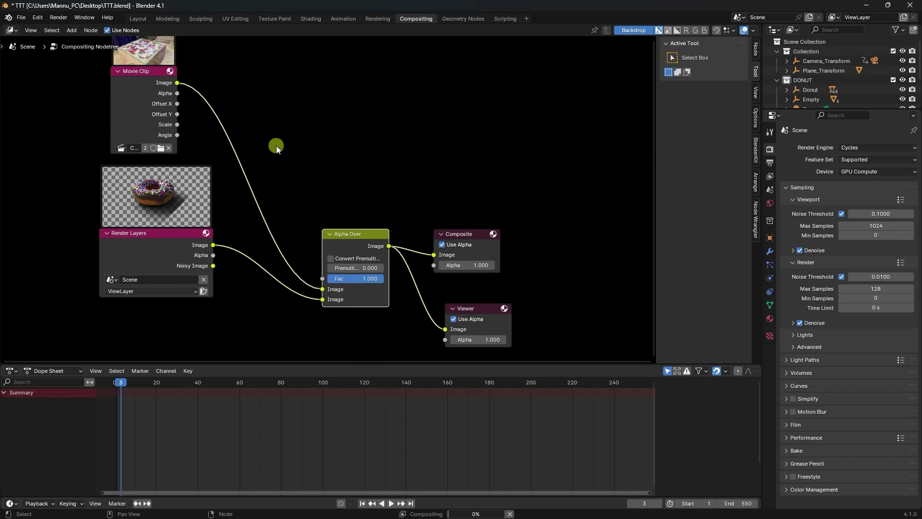
{"action": "scroll", "coordinate": [434, 147], "scroll_direction": "down", "scroll_amount": 2}
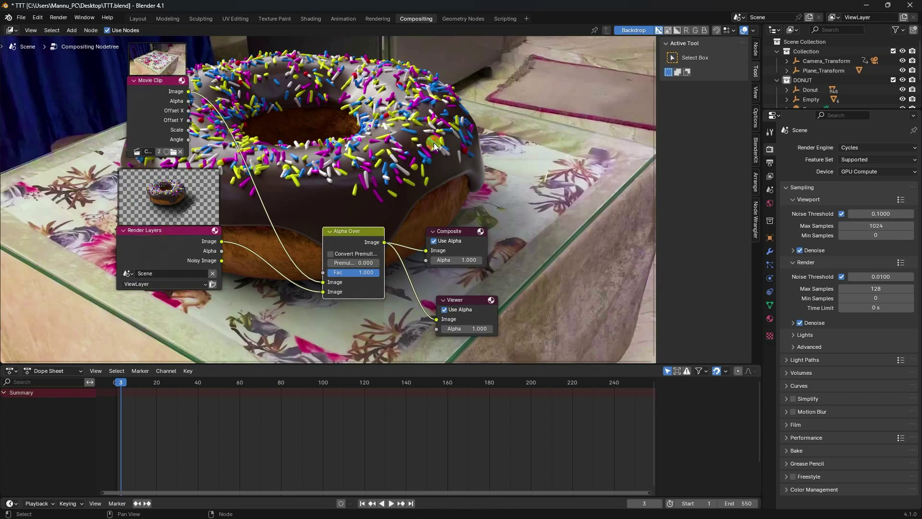
{"action": "key", "text": "alt+v"}
{"action": "key", "text": "alt+v"}
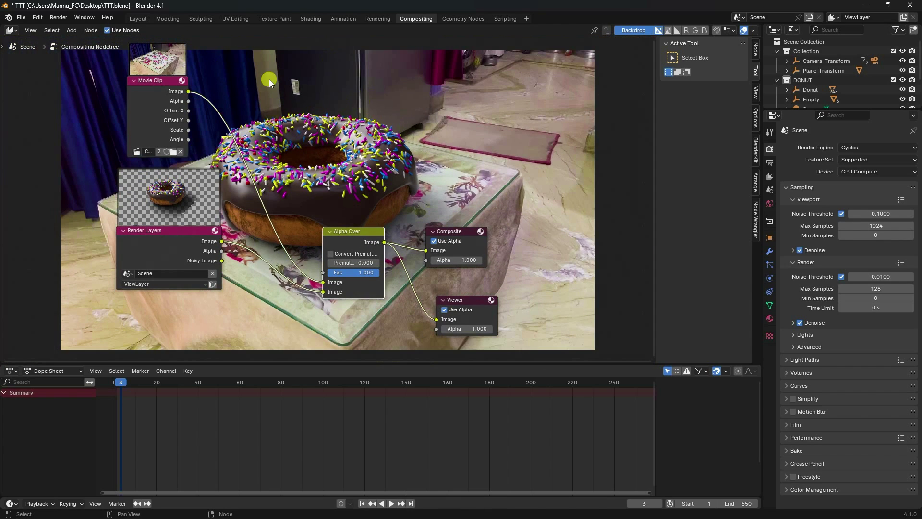
{"action": "left_click", "coordinate": [139, 19]}
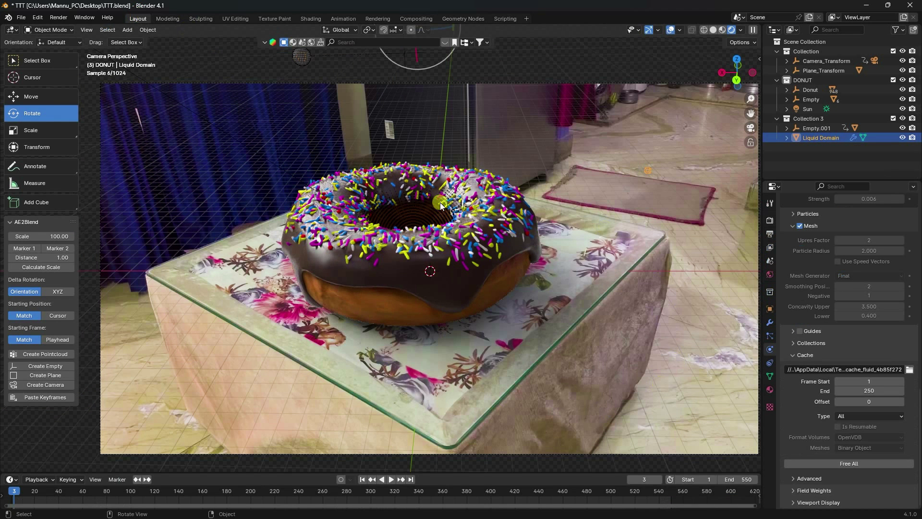